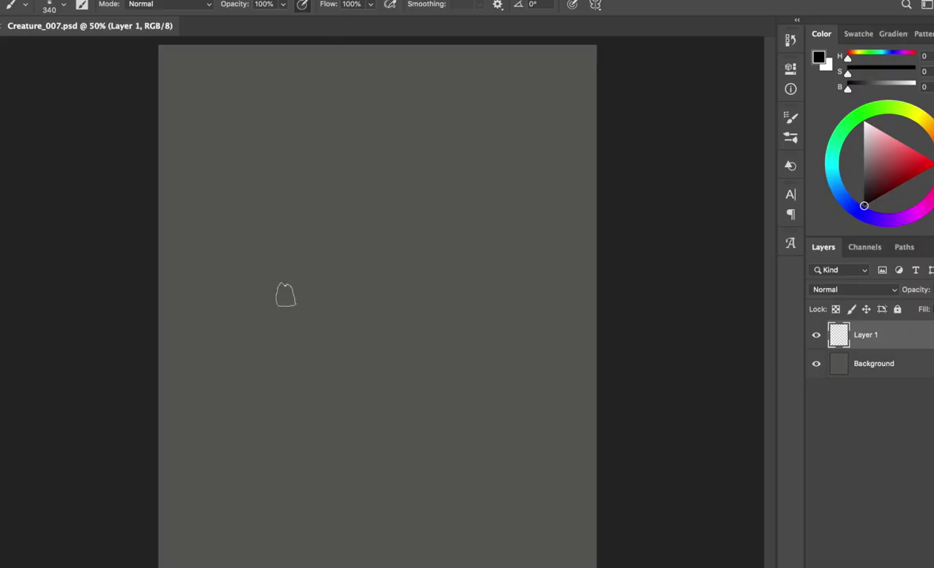
Step: Try several textured brush presets with test strokes on the grey canvas, undoing each
{"action": "left_click_drag", "start_coordinate": [312, 142], "coordinate": [294, 140]}
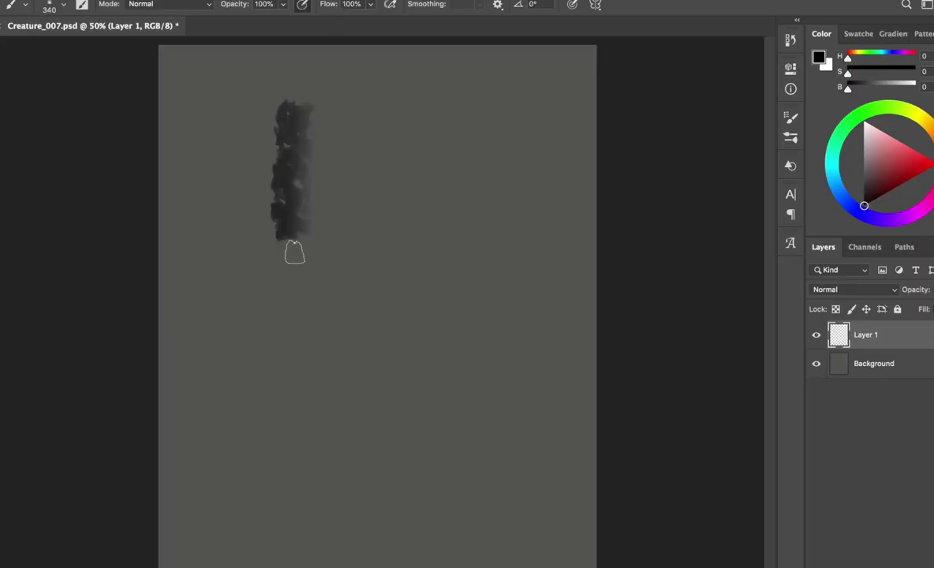
{"action": "key", "text": "ctrl+z"}
{"action": "right_click", "coordinate": [323, 146]}
{"action": "left_click_drag", "start_coordinate": [316, 99], "coordinate": [323, 242]}
{"action": "key", "text": "ctrl+z"}
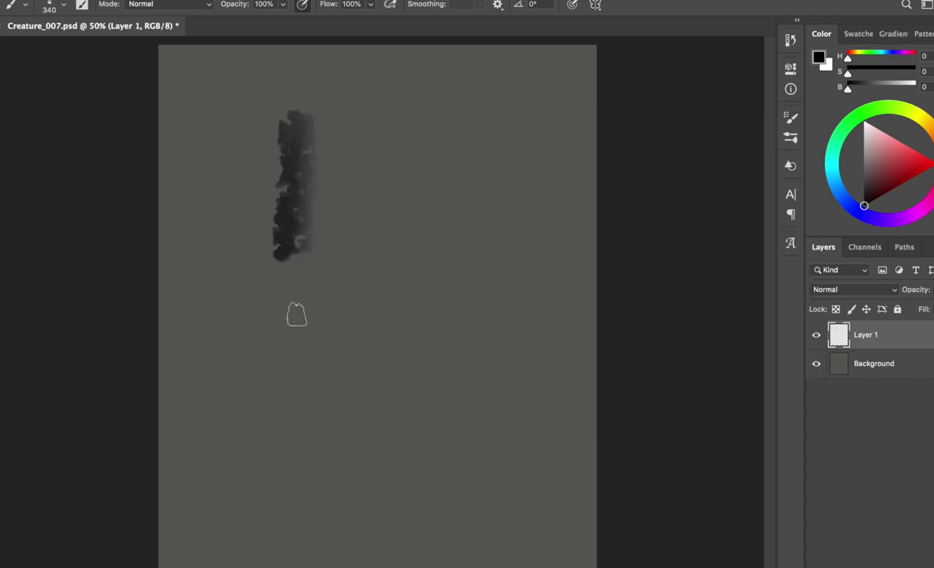
{"action": "right_click", "coordinate": [304, 158]}
{"action": "left_click_drag", "start_coordinate": [269, 71], "coordinate": [277, 307]}
{"action": "key", "text": "ctrl+z"}
{"action": "right_click", "coordinate": [317, 126]}
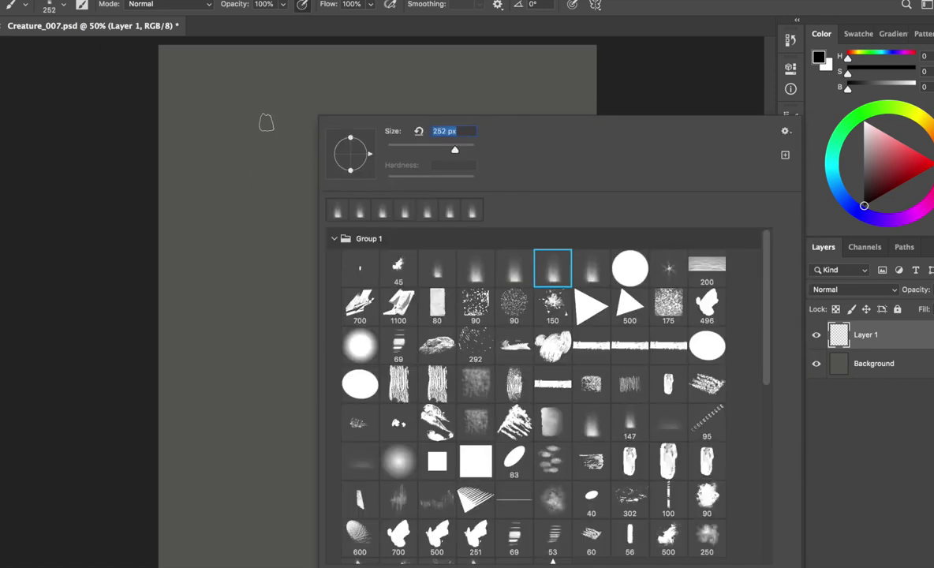
Step: Test and undo a stroke with a 252 px brush, then begin lassoing the figure's outline
{"action": "right_click", "coordinate": [341, 125]}
{"action": "left_click_drag", "start_coordinate": [249, 73], "coordinate": [249, 290]}
{"action": "key", "text": "ctrl+z"}
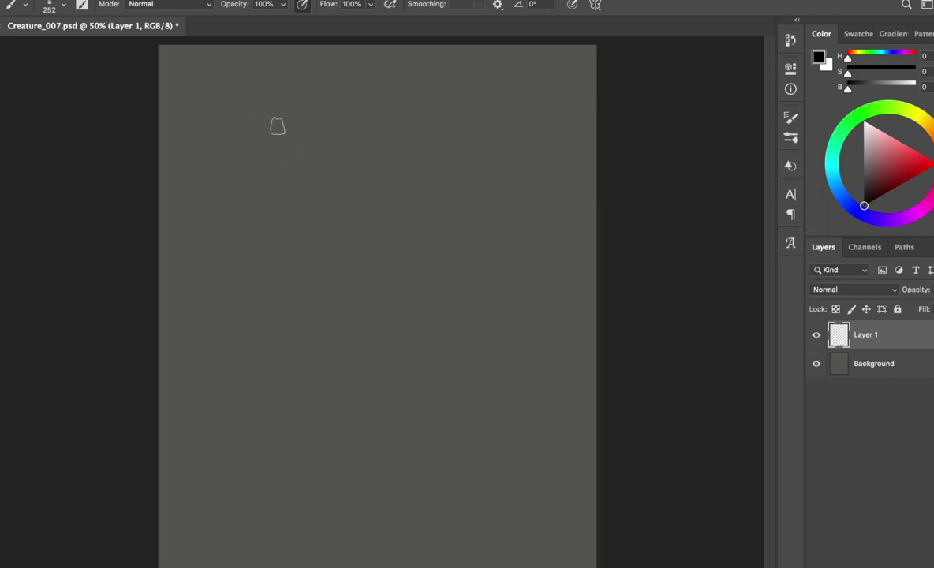
{"action": "key", "text": "l"}
{"action": "mouse_move", "coordinate": [352, 230]}
{"action": "left_mouse_down"}
{"action": "mouse_move", "coordinate": [236, 505]}
{"action": "mouse_move", "coordinate": [329, 247]}
{"action": "left_mouse_up"}
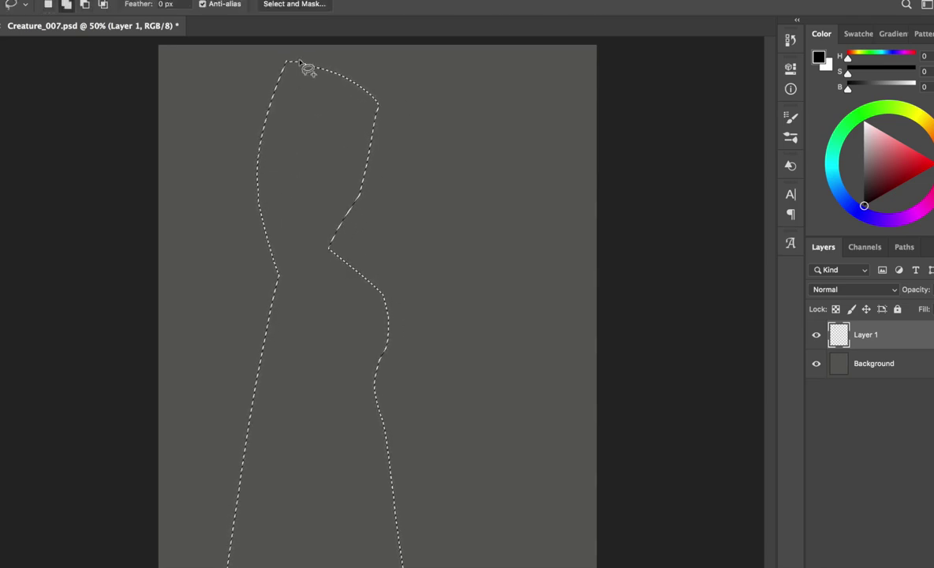
Step: Refine the figure selection's head edge, adding the left shoulder and cutting the right shoulder
{"action": "left_click_drag", "start_coordinate": [305, 101], "coordinate": [392, 94]}
{"action": "left_click_drag", "start_coordinate": [304, 236], "coordinate": [345, 214]}
{"action": "left_click_drag", "start_coordinate": [335, 249], "coordinate": [351, 215]}
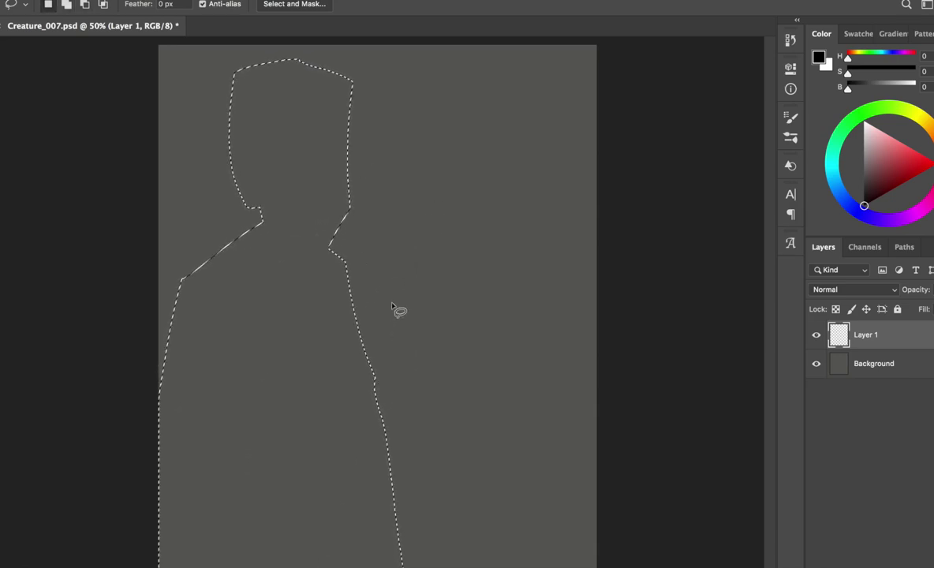
Step: Fill the silhouette light grey on Layer 1, deselect, and add a clipped Layer 2
{"action": "key", "text": "g"}
{"action": "left_click", "coordinate": [231, 359]}
{"action": "key", "text": "ctrl+d"}
{"action": "key", "text": "ctrl+shift+n"}
{"action": "key", "text": "Return"}
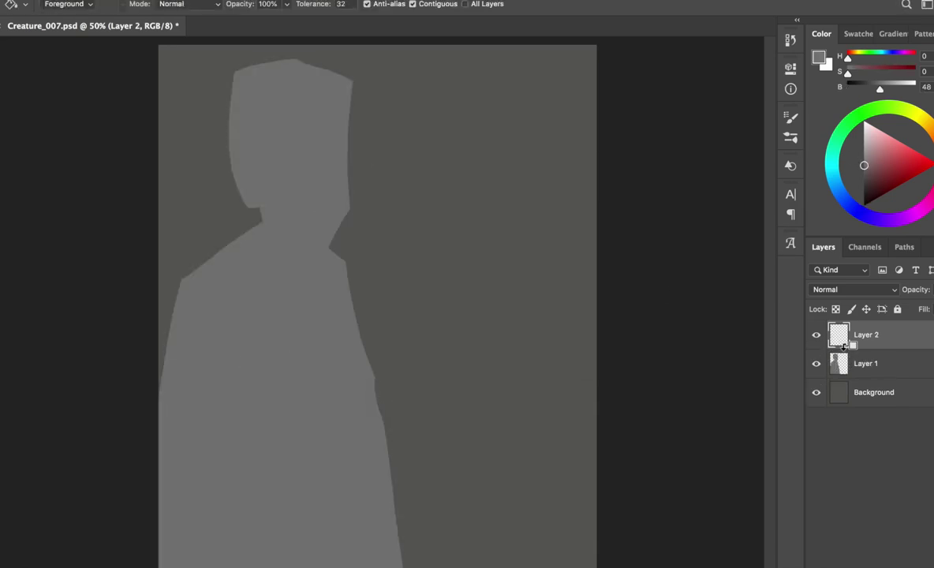
Step: Paint black textured strokes over the head, neck and right side of the figure
{"action": "key", "text": "b"}
{"action": "key", "text": "d"}
{"action": "mouse_move", "coordinate": [303, 151]}
{"action": "left_mouse_down"}
{"action": "mouse_move", "coordinate": [250, 173]}
{"action": "mouse_move", "coordinate": [236, 207]}
{"action": "mouse_move", "coordinate": [277, 237]}
{"action": "mouse_move", "coordinate": [302, 296]}
{"action": "mouse_move", "coordinate": [228, 248]}
{"action": "mouse_move", "coordinate": [250, 379]}
{"action": "mouse_move", "coordinate": [354, 552]}
{"action": "mouse_move", "coordinate": [240, 324]}
{"action": "mouse_move", "coordinate": [167, 382]}
{"action": "mouse_move", "coordinate": [261, 552]}
{"action": "left_mouse_up"}
{"action": "left_click_drag", "start_coordinate": [396, 565], "coordinate": [364, 357]}
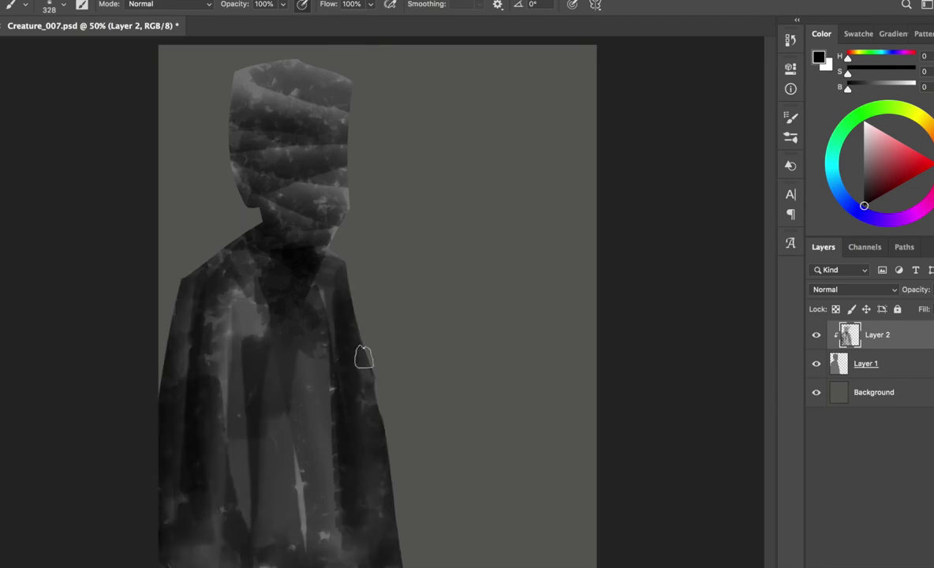
Step: Sample mid and dark greys from the figure to lighten the neck and upper chest
{"action": "mouse_move", "coordinate": [245, 320]}
{"action": "left_mouse_down"}
{"action": "mouse_move", "coordinate": [259, 223]}
{"action": "mouse_move", "coordinate": [214, 328]}
{"action": "left_mouse_up"}
{"action": "left_click", "coordinate": [223, 230], "text": "alt"}
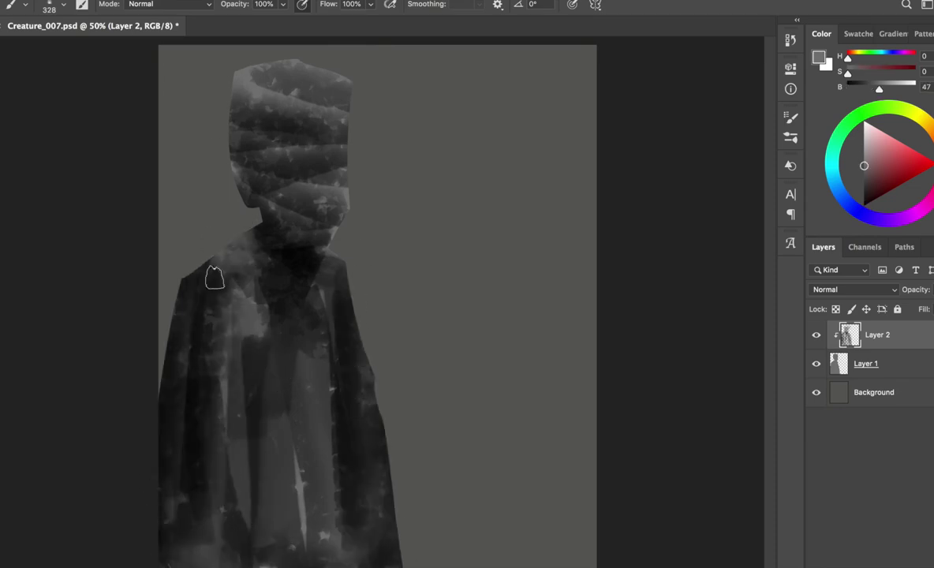
{"action": "left_click_drag", "start_coordinate": [335, 262], "coordinate": [344, 289]}
{"action": "left_click", "coordinate": [302, 249], "text": "alt"}
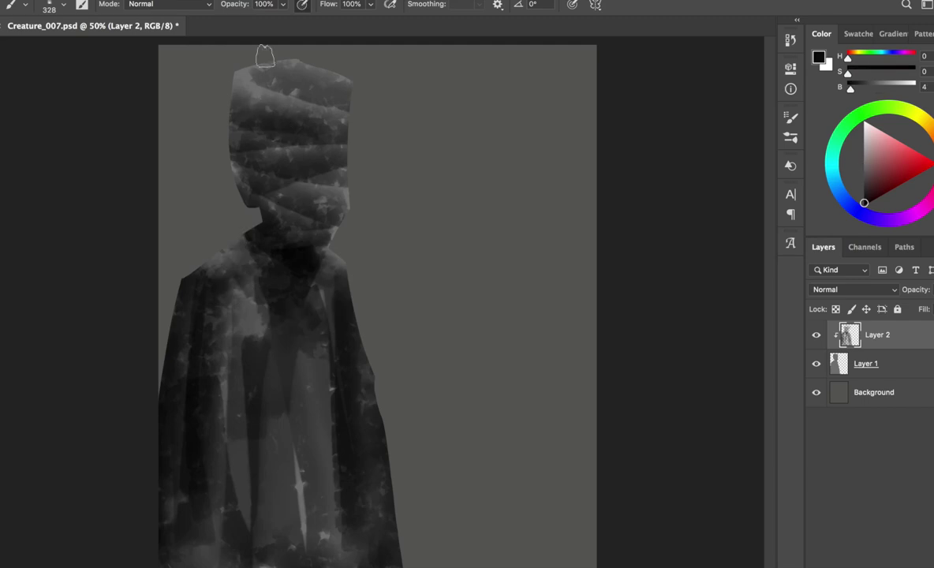
{"action": "key", "text": "ctrl+shift+n"}
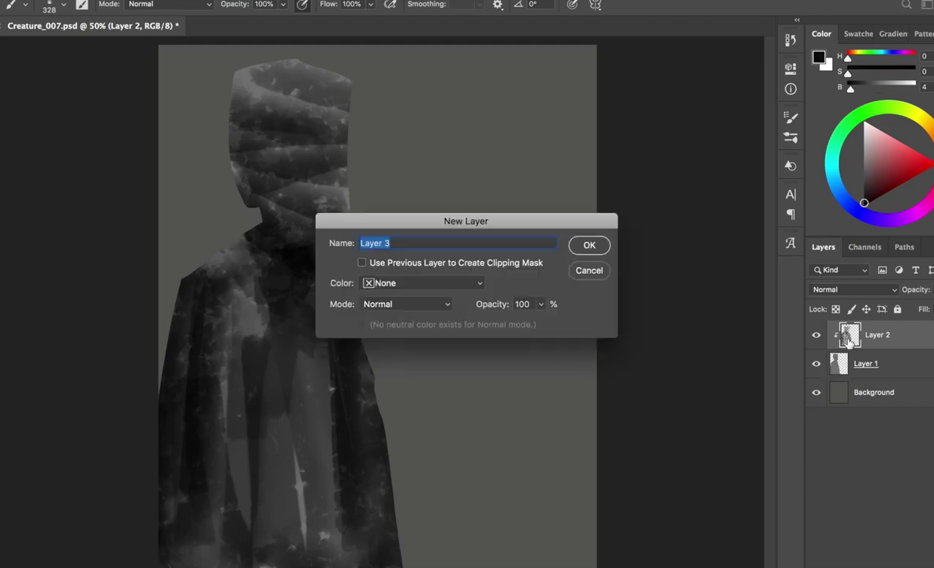
Step: Name the new layer Hair and slightly distort the Layer 1 silhouette's left edge
{"action": "type", "text": "Hair"}
{"action": "key", "text": "Return"}
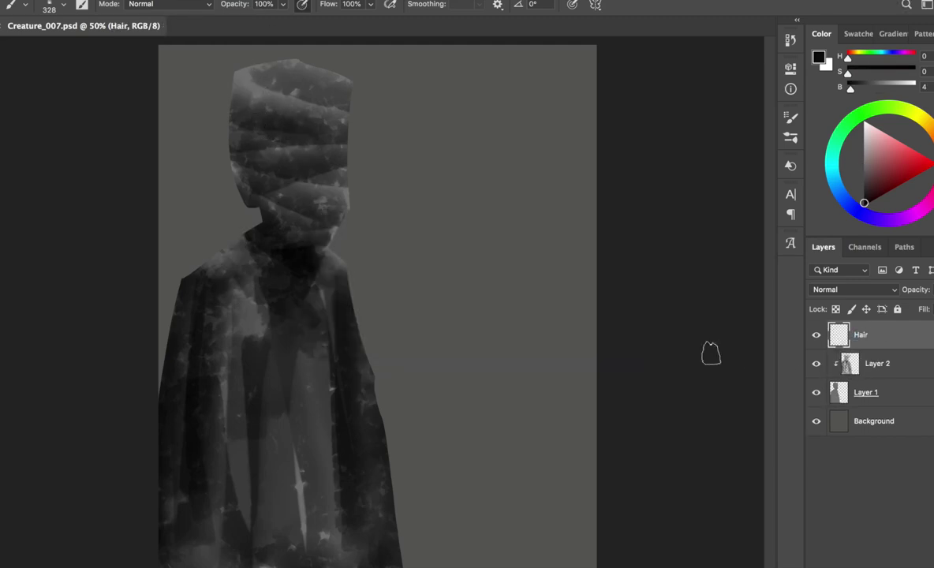
{"action": "key", "text": "alt+bracketleft"}
{"action": "key", "text": "alt+bracketleft"}
{"action": "key", "text": "ctrl+t"}
{"action": "left_click_drag", "start_coordinate": [157, 296], "coordinate": [158, 302]}
{"action": "key", "text": "Return"}
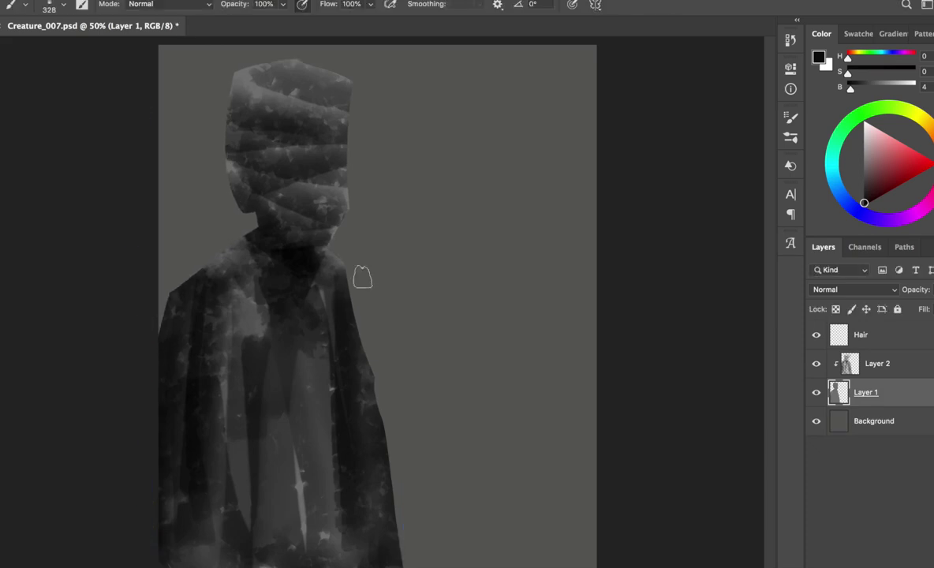
Step: Paint dark bushy hair on the Hair layer, then squash hair and body from the top
{"action": "key", "text": "alt+bracketright"}
{"action": "key", "text": "alt+bracketright"}
{"action": "mouse_move", "coordinate": [344, 97]}
{"action": "left_mouse_down"}
{"action": "mouse_move", "coordinate": [219, 88]}
{"action": "mouse_move", "coordinate": [272, 77]}
{"action": "mouse_move", "coordinate": [238, 189]}
{"action": "mouse_move", "coordinate": [312, 84]}
{"action": "mouse_move", "coordinate": [344, 87]}
{"action": "mouse_move", "coordinate": [355, 140]}
{"action": "mouse_move", "coordinate": [297, 79]}
{"action": "mouse_move", "coordinate": [234, 221]}
{"action": "mouse_move", "coordinate": [213, 146]}
{"action": "mouse_move", "coordinate": [207, 254]}
{"action": "mouse_move", "coordinate": [259, 203]}
{"action": "left_mouse_up"}
{"action": "key", "text": "ctrl+shift+bracketleft"}
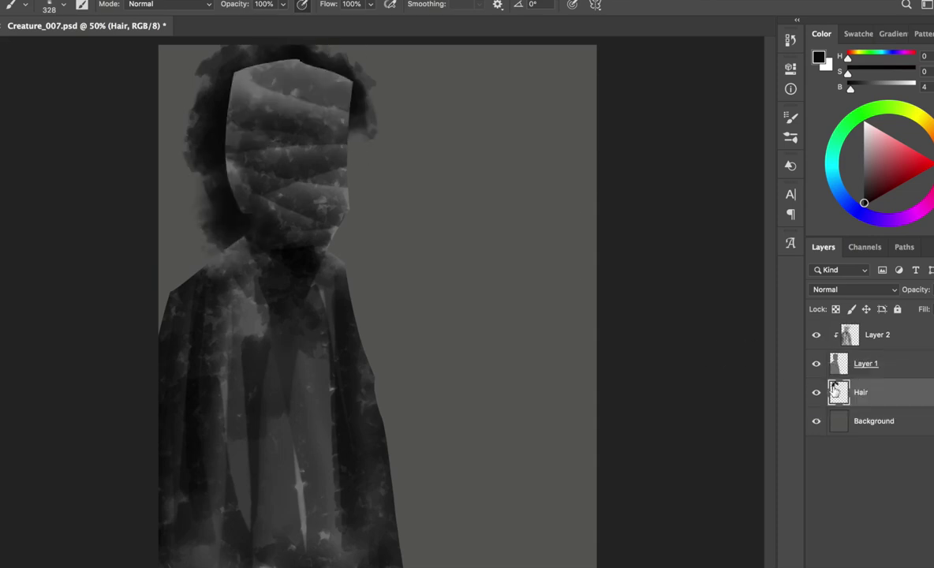
{"action": "key", "text": "ctrl+bracketright"}
{"action": "key", "text": "ctrl+bracketright"}
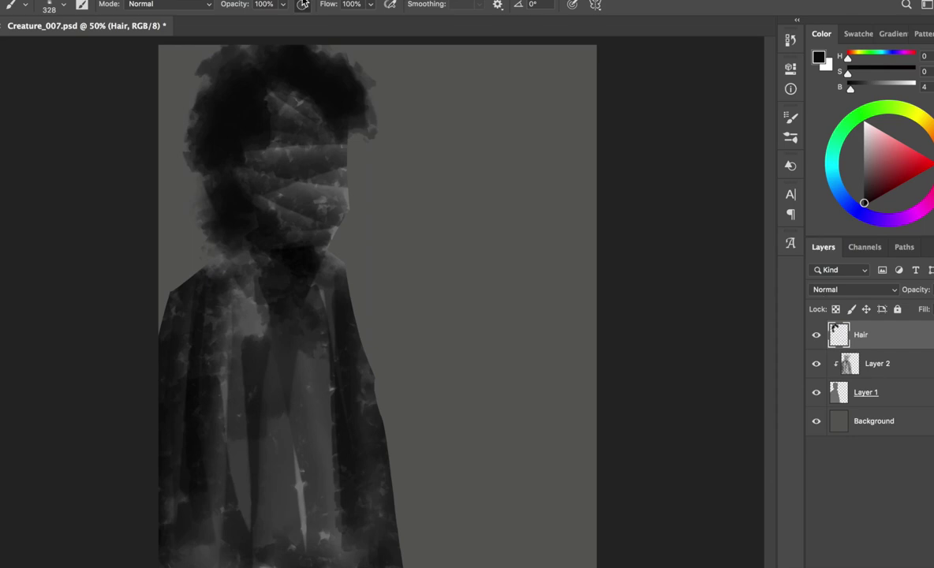
{"action": "key", "text": "shift+alt+bracketleft"}
{"action": "key", "text": "ctrl+t"}
{"action": "left_click_drag", "start_coordinate": [288, 61], "coordinate": [288, 82]}
{"action": "key", "text": "Return"}
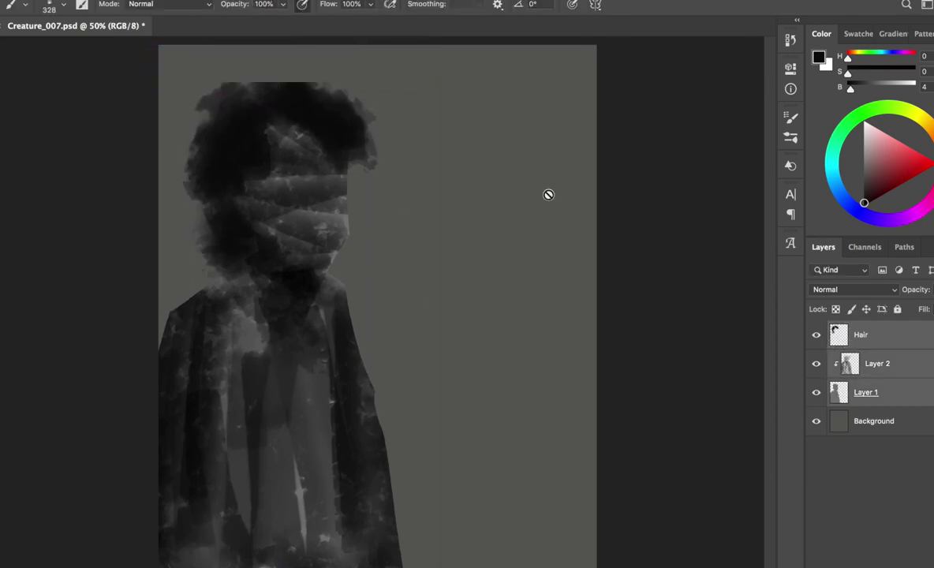
Step: Set up the eraser on the Hair layer, ending with a different brush at 231 px
{"action": "left_click", "coordinate": [860, 334]}
{"action": "key", "text": "e"}
{"action": "left_click_drag", "start_coordinate": [286, 99], "coordinate": [225, 117]}
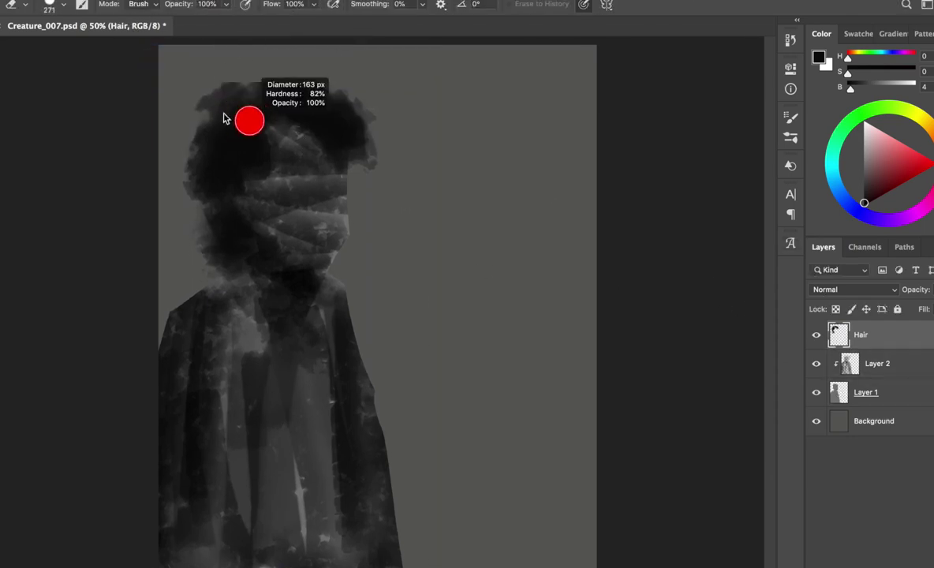
{"action": "key", "text": "ctrl+z"}
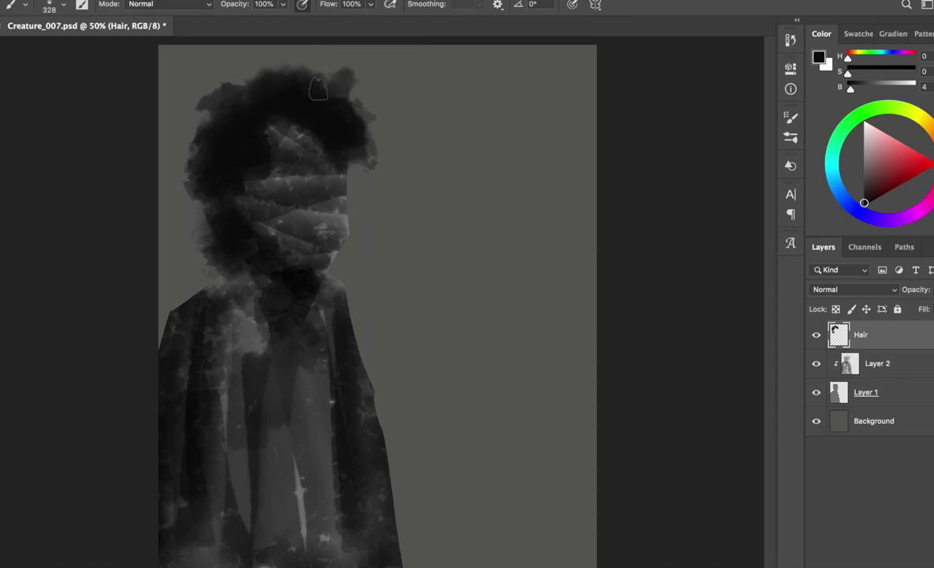
{"action": "right_click", "coordinate": [286, 79]}
{"action": "double_click", "coordinate": [482, 234]}
{"action": "mouse_move", "coordinate": [229, 111]}
{"action": "left_mouse_down"}
{"action": "mouse_move", "coordinate": [242, 115]}
{"action": "mouse_move", "coordinate": [305, 38]}
{"action": "mouse_move", "coordinate": [371, 100]}
{"action": "left_mouse_up"}
Step: Darken and widen the hair's left side, then delete the Hair layer
{"action": "key", "text": "b"}
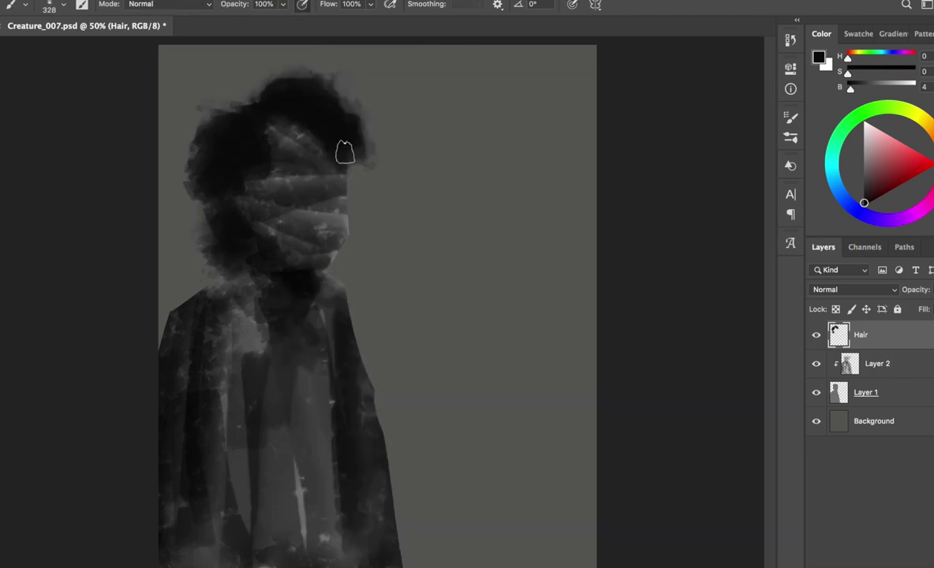
{"action": "mouse_move", "coordinate": [236, 191]}
{"action": "left_mouse_down"}
{"action": "mouse_move", "coordinate": [250, 215]}
{"action": "mouse_move", "coordinate": [217, 182]}
{"action": "mouse_move", "coordinate": [250, 202]}
{"action": "mouse_move", "coordinate": [296, 188]}
{"action": "left_mouse_up"}
{"action": "key", "text": "Delete"}
Step: Try a dark hair mass on a new Layer 3 with a 256 px brush, then discard it
{"action": "key", "text": "ctrl+shift+alt+n"}
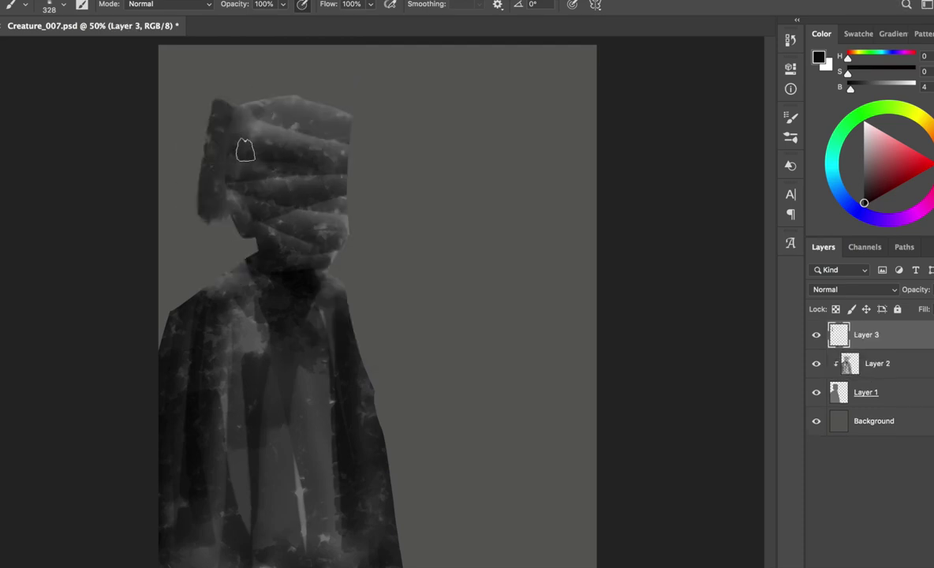
{"action": "key", "text": "bracketleft"}
{"action": "key", "text": "bracketleft"}
{"action": "key", "text": "bracketleft"}
{"action": "mouse_move", "coordinate": [330, 140]}
{"action": "left_mouse_down"}
{"action": "mouse_move", "coordinate": [330, 121]}
{"action": "mouse_move", "coordinate": [305, 110]}
{"action": "mouse_move", "coordinate": [333, 125]}
{"action": "mouse_move", "coordinate": [260, 146]}
{"action": "mouse_move", "coordinate": [265, 114]}
{"action": "mouse_move", "coordinate": [243, 169]}
{"action": "mouse_move", "coordinate": [254, 117]}
{"action": "mouse_move", "coordinate": [225, 96]}
{"action": "mouse_move", "coordinate": [306, 92]}
{"action": "mouse_move", "coordinate": [231, 92]}
{"action": "mouse_move", "coordinate": [252, 67]}
{"action": "mouse_move", "coordinate": [243, 94]}
{"action": "mouse_move", "coordinate": [306, 91]}
{"action": "mouse_move", "coordinate": [358, 128]}
{"action": "left_mouse_up"}
{"action": "key", "text": "e"}
{"action": "mouse_move", "coordinate": [264, 123]}
{"action": "left_mouse_down"}
{"action": "mouse_move", "coordinate": [323, 146]}
{"action": "mouse_move", "coordinate": [347, 118]}
{"action": "mouse_move", "coordinate": [246, 166]}
{"action": "mouse_move", "coordinate": [225, 210]}
{"action": "mouse_move", "coordinate": [217, 179]}
{"action": "mouse_move", "coordinate": [213, 233]}
{"action": "mouse_move", "coordinate": [225, 236]}
{"action": "left_mouse_up"}
{"action": "key", "text": "b"}
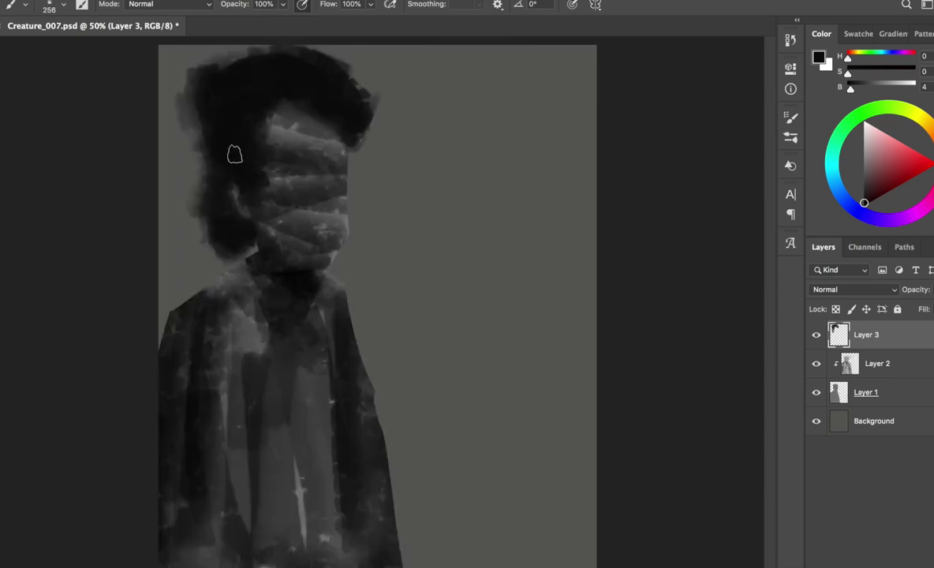
{"action": "key", "text": "Delete"}
Step: Brush dark face strokes, two eye sockets, and darker shading on the face's left side and coat
{"action": "mouse_move", "coordinate": [302, 238]}
{"action": "left_mouse_down"}
{"action": "mouse_move", "coordinate": [288, 246]}
{"action": "mouse_move", "coordinate": [327, 236]}
{"action": "mouse_move", "coordinate": [296, 186]}
{"action": "mouse_move", "coordinate": [281, 191]}
{"action": "mouse_move", "coordinate": [302, 173]}
{"action": "mouse_move", "coordinate": [329, 207]}
{"action": "mouse_move", "coordinate": [317, 223]}
{"action": "left_mouse_up"}
{"action": "left_click", "coordinate": [278, 184]}
{"action": "left_click", "coordinate": [321, 183]}
{"action": "left_click_drag", "start_coordinate": [234, 173], "coordinate": [239, 229]}
{"action": "mouse_move", "coordinate": [197, 565]}
{"action": "left_mouse_down"}
{"action": "mouse_move", "coordinate": [309, 467]}
{"action": "mouse_move", "coordinate": [203, 541]}
{"action": "left_mouse_up"}
{"action": "mouse_move", "coordinate": [323, 479]}
{"action": "left_mouse_down"}
{"action": "mouse_move", "coordinate": [233, 474]}
{"action": "mouse_move", "coordinate": [168, 424]}
{"action": "left_mouse_up"}
{"action": "key", "text": "alt+bracketleft"}
Step: Lasso head areas on Layer 1, hide Layer 2, and fill the selection with grey
{"action": "key", "text": "l"}
{"action": "left_click_drag", "start_coordinate": [371, 98], "coordinate": [375, 96]}
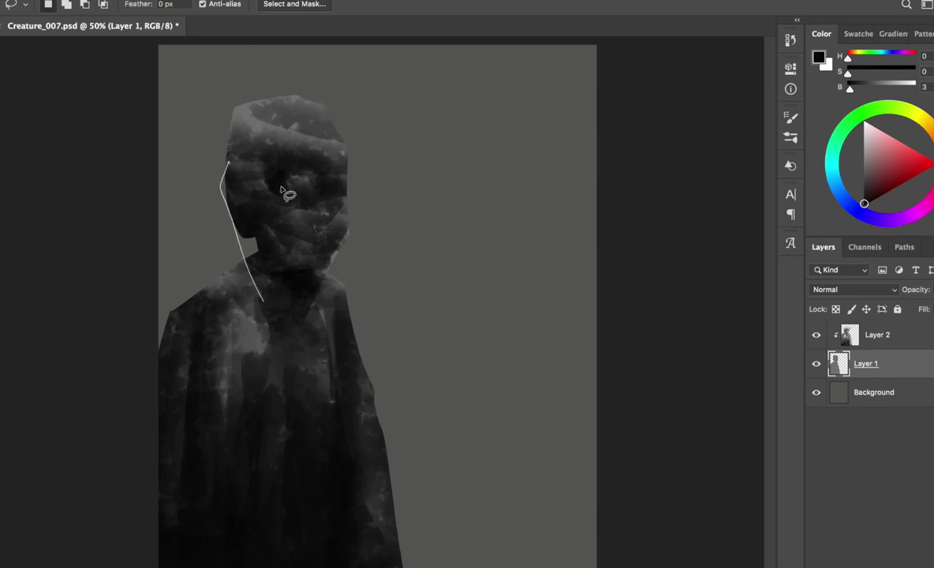
{"action": "left_click_drag", "start_coordinate": [228, 163], "coordinate": [284, 202]}
{"action": "key", "text": "b"}
{"action": "left_click", "coordinate": [817, 335]}
{"action": "key", "text": "g"}
{"action": "left_click", "coordinate": [257, 265]}
{"action": "key", "text": "ctrl+d"}
Step: Paint the new rounded head shape with the 83 px oval brush enlarged to about 283 px
{"action": "key", "text": "b"}
{"action": "right_click", "coordinate": [254, 118]}
{"action": "left_click", "coordinate": [446, 458]}
{"action": "key", "text": "Return"}
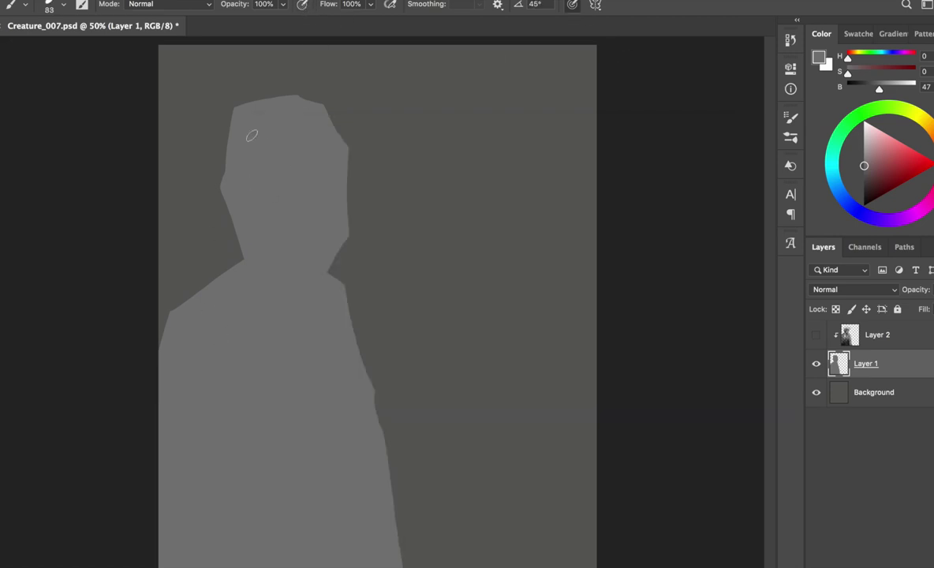
{"action": "left_click_drag", "start_coordinate": [244, 169], "coordinate": [260, 175]}
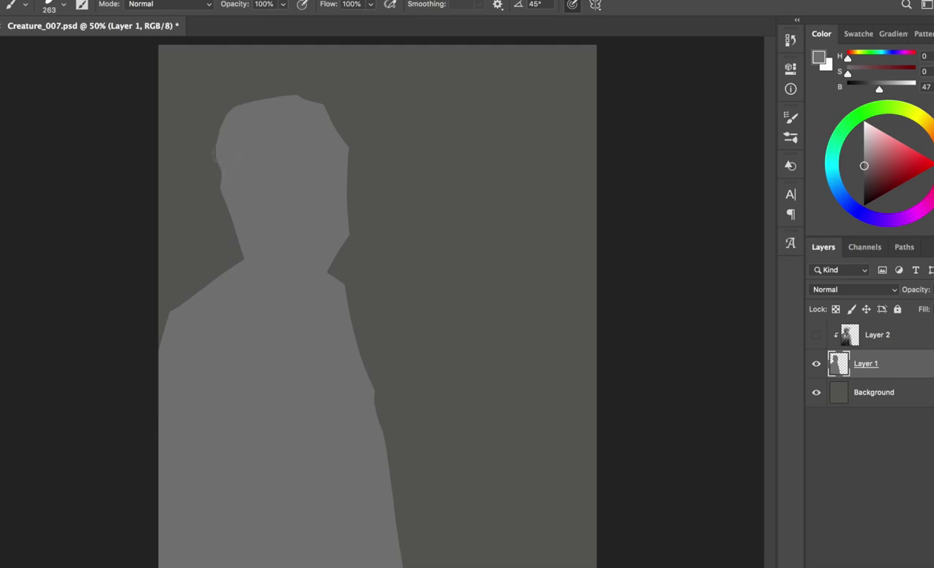
{"action": "left_click", "coordinate": [573, 190]}
Step: Show Layer 2's painted detail again and make it the active painting layer
{"action": "key", "text": "e"}
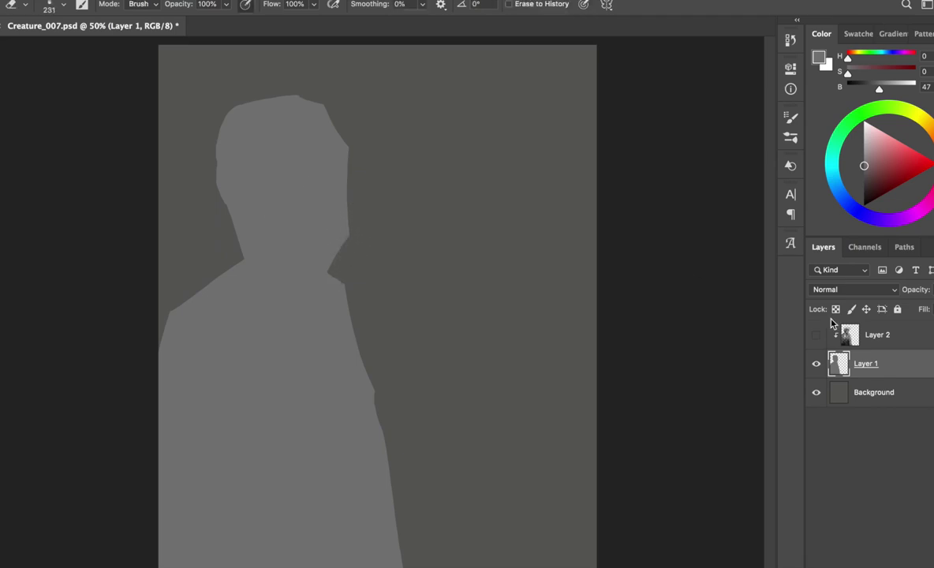
{"action": "left_click", "coordinate": [816, 335]}
{"action": "left_click", "coordinate": [875, 335]}
{"action": "key", "text": "b"}
{"action": "right_click", "coordinate": [300, 119]}
Step: Reset to black, shrink the brush to 171 px, and lighten around the left eye with sampled grey
{"action": "key", "text": "Escape"}
{"action": "key", "text": "d"}
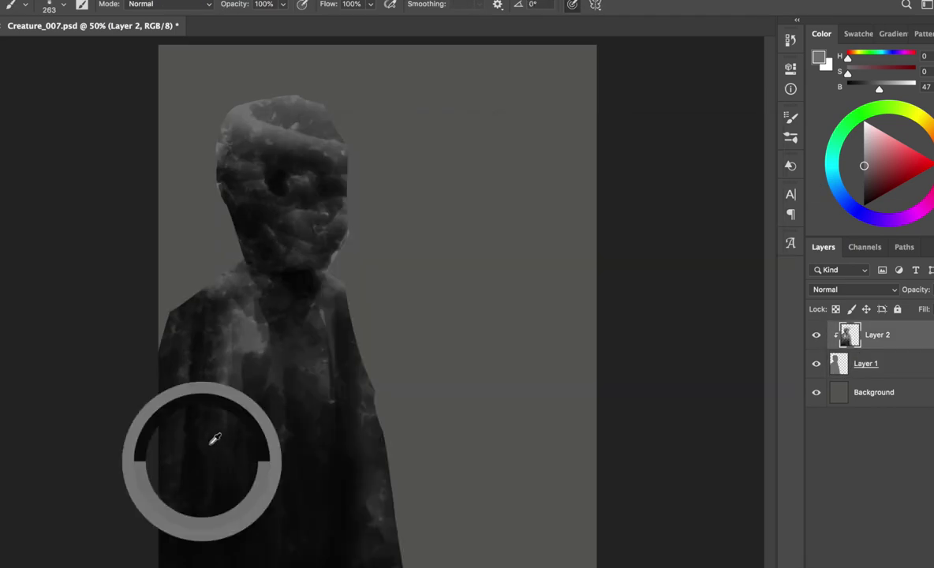
{"action": "left_click_drag", "start_coordinate": [324, 221], "coordinate": [282, 214]}
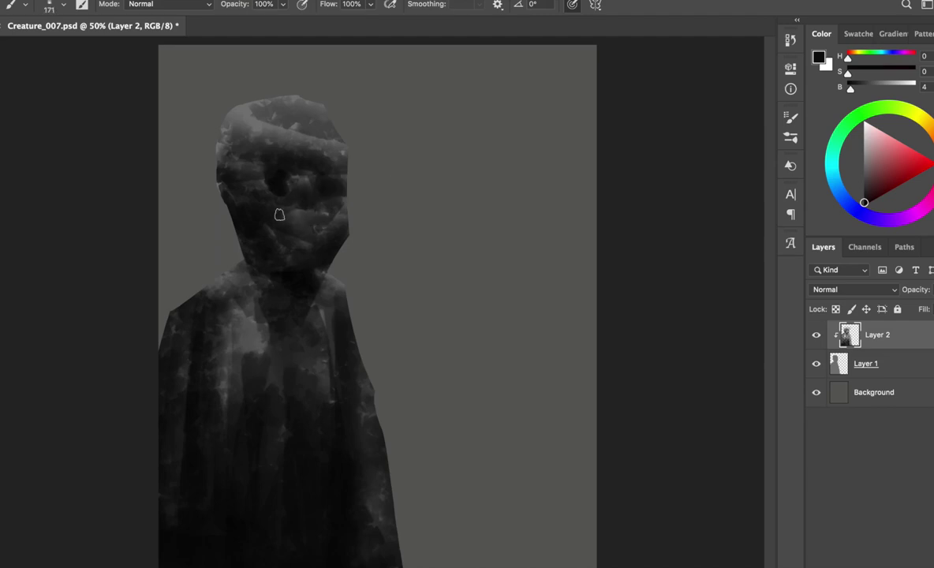
{"action": "left_click", "coordinate": [299, 140], "text": "alt"}
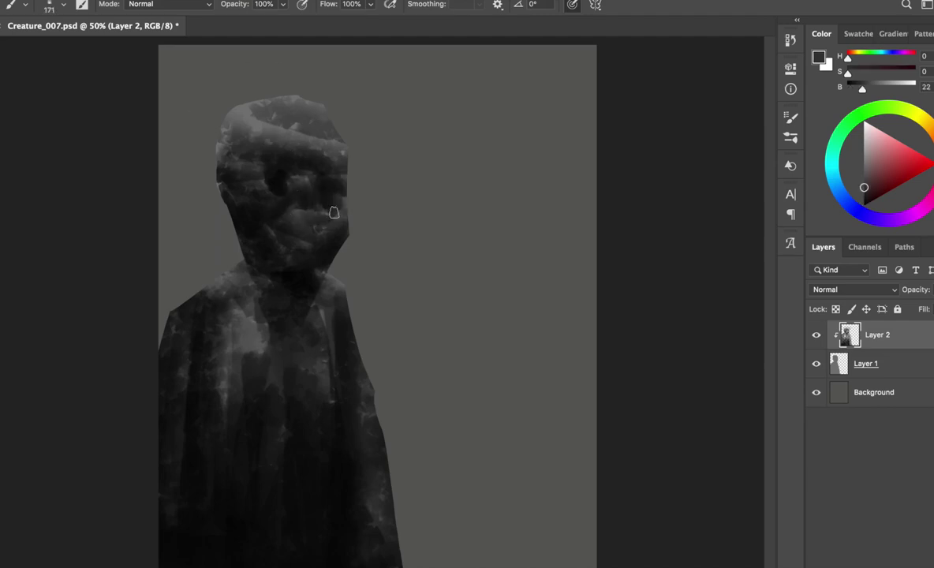
{"action": "left_click", "coordinate": [282, 188], "text": "alt"}
{"action": "left_click_drag", "start_coordinate": [301, 189], "coordinate": [313, 186]}
{"action": "left_click", "coordinate": [286, 199], "text": "alt"}
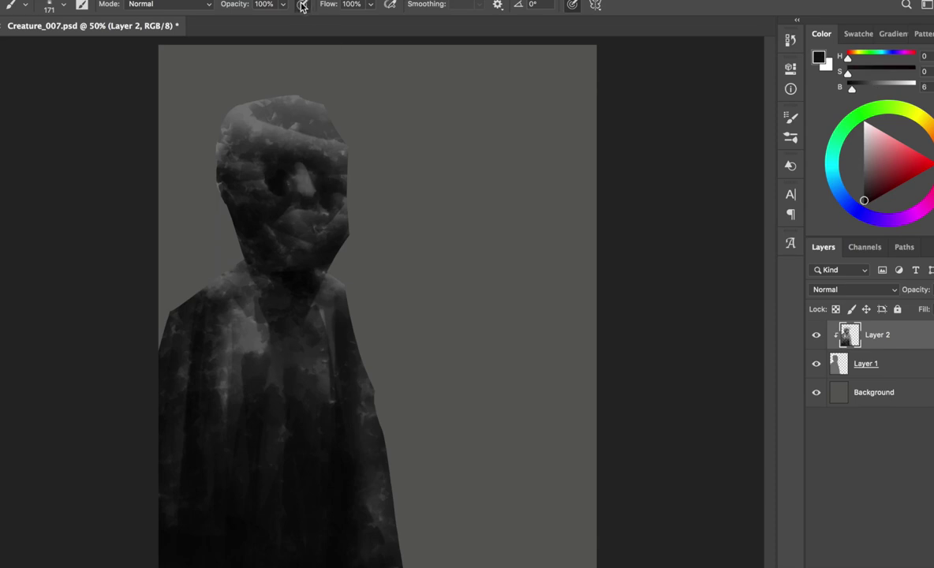
{"action": "left_click_drag", "start_coordinate": [224, 137], "coordinate": [292, 134]}
{"action": "key", "text": "ctrl+z"}
Step: Turn off pen-pressure size jitter and Transfer in Brush Settings, and shrink the brush to 167 px
{"action": "key", "text": "F5"}
{"action": "left_click", "coordinate": [566, 172]}
{"action": "left_click", "coordinate": [695, 166]}
{"action": "left_click", "coordinate": [694, 141]}
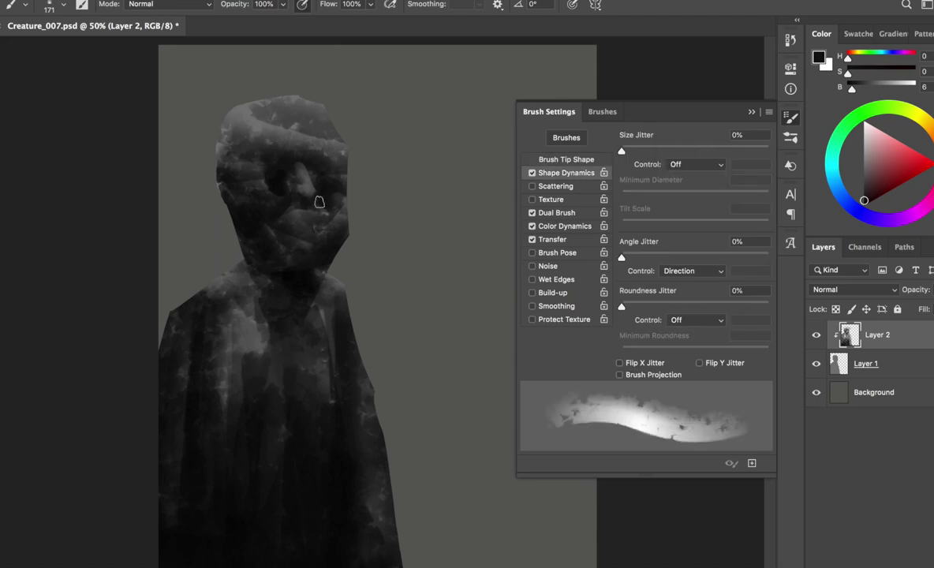
{"action": "left_click", "coordinate": [532, 239]}
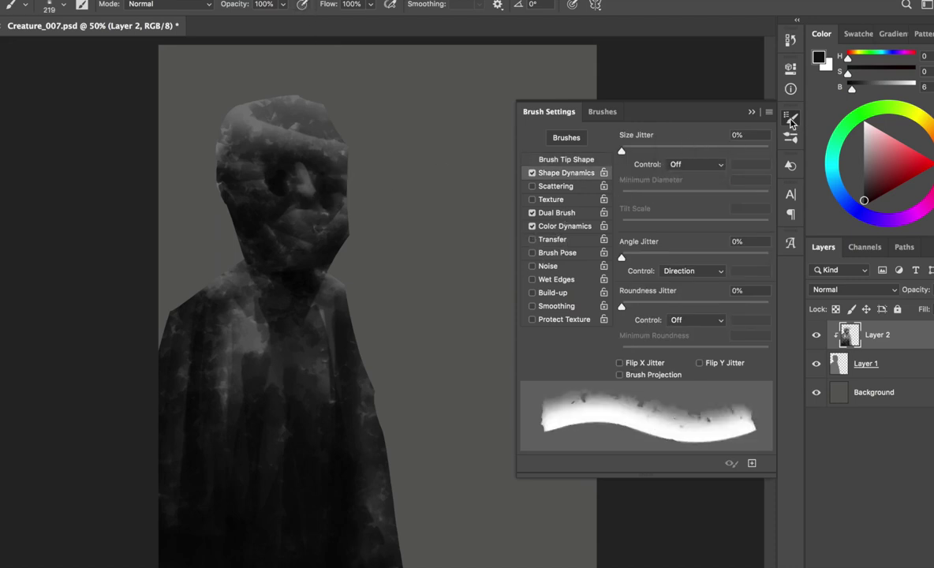
{"action": "left_click", "coordinate": [792, 120]}
{"action": "key", "text": "bracketleft"}
{"action": "key", "text": "bracketleft"}
{"action": "key", "text": "bracketleft"}
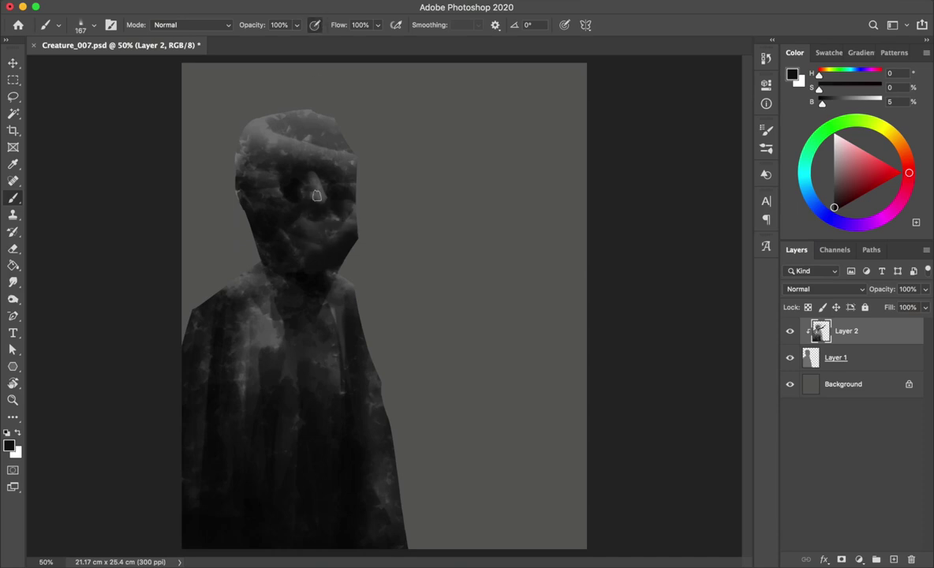
Step: Sample a range of near-black, dark and lighter greys from the face with a smaller brush
{"action": "left_click", "coordinate": [334, 170], "text": "alt"}
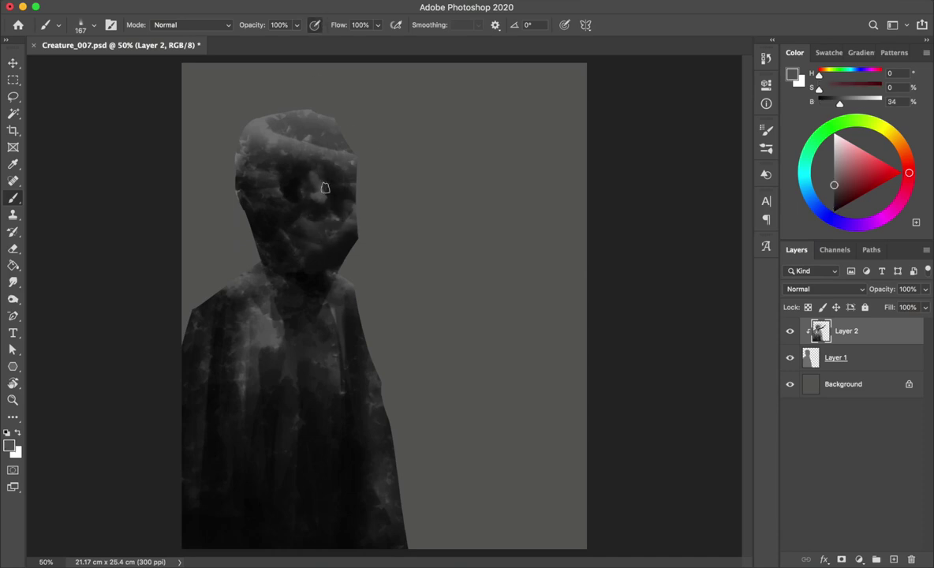
{"action": "key", "text": "bracketleft"}
{"action": "key", "text": "bracketleft"}
{"action": "left_click", "coordinate": [329, 184], "text": "alt"}
{"action": "left_click", "coordinate": [329, 177], "text": "alt"}
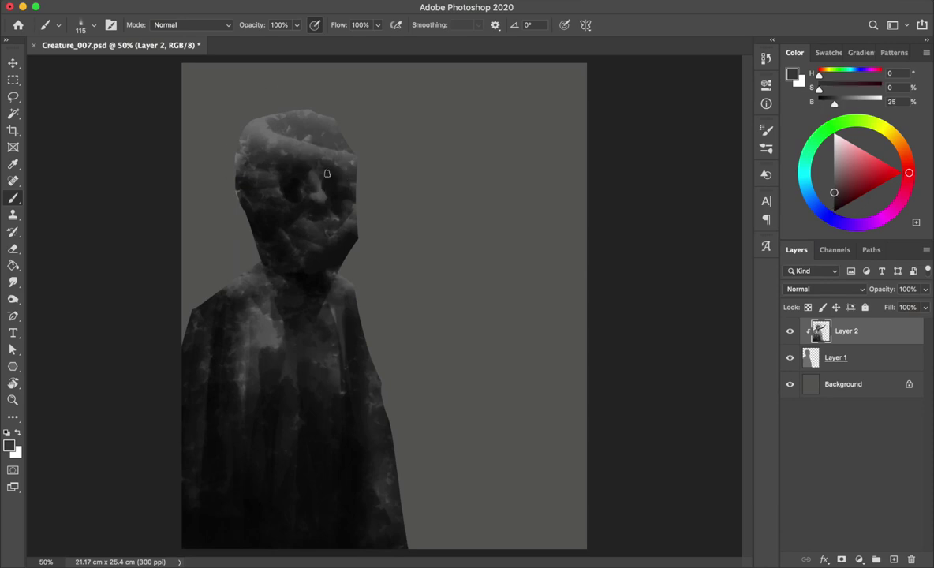
{"action": "left_click", "coordinate": [350, 174], "text": "alt"}
{"action": "left_click", "coordinate": [300, 165], "text": "alt"}
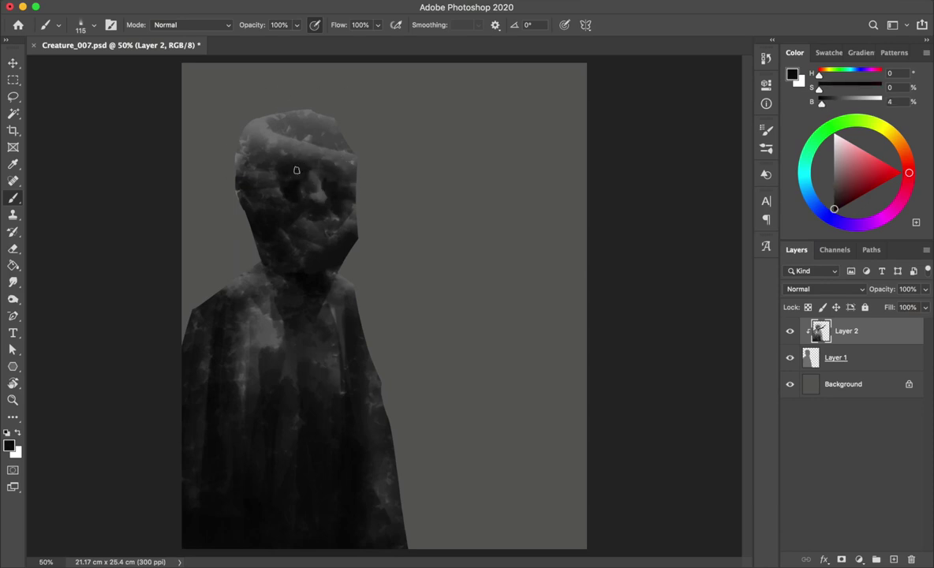
{"action": "left_click", "coordinate": [283, 190], "text": "alt"}
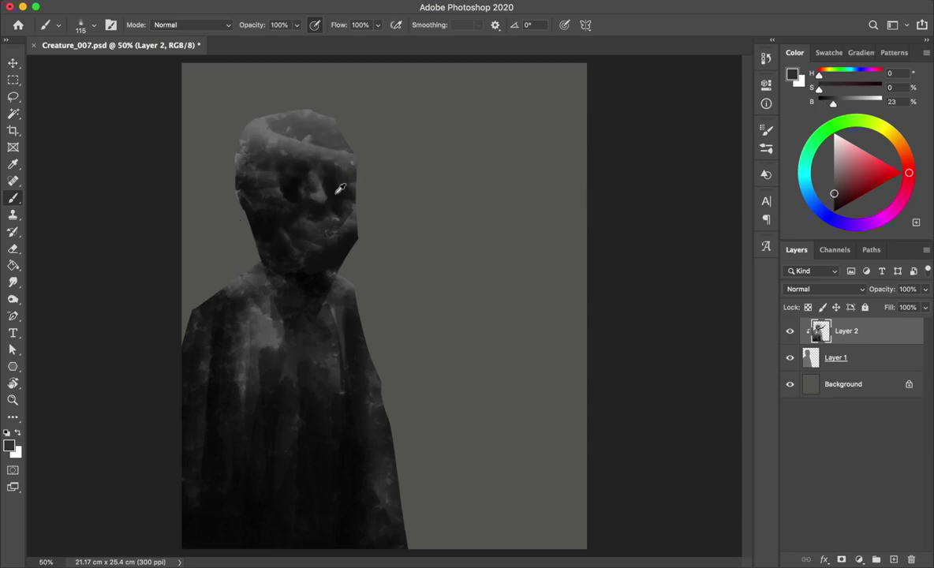
{"action": "left_click", "coordinate": [296, 138], "text": "alt"}
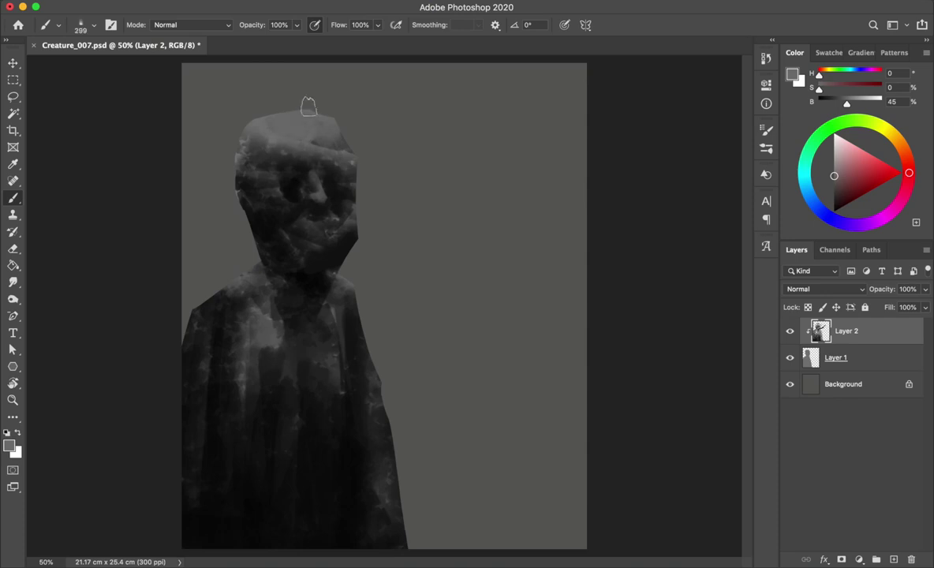
Step: Paint lighter grey on the head top and dark shading over the eye socket and forehead
{"action": "left_click_drag", "start_coordinate": [265, 162], "coordinate": [250, 126]}
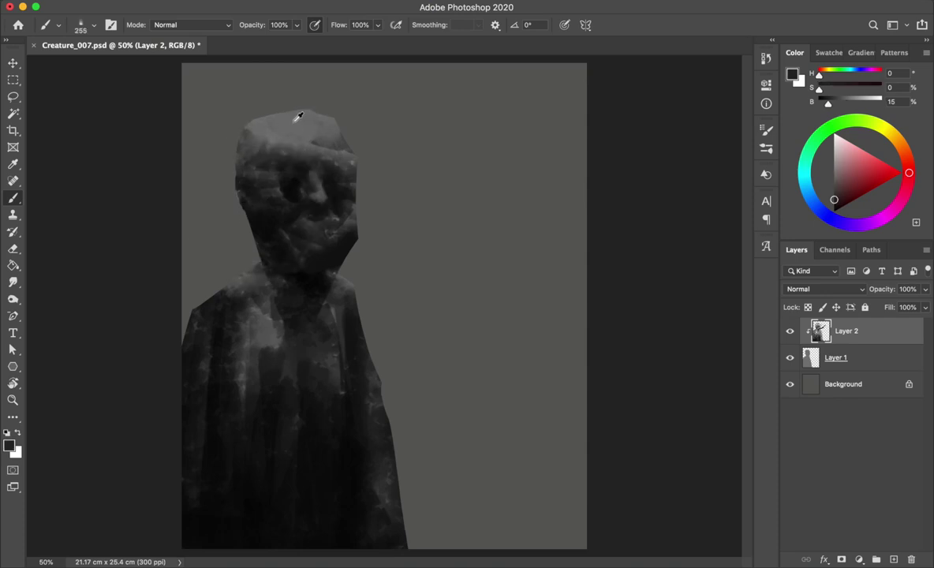
{"action": "left_click_drag", "start_coordinate": [289, 164], "coordinate": [285, 170]}
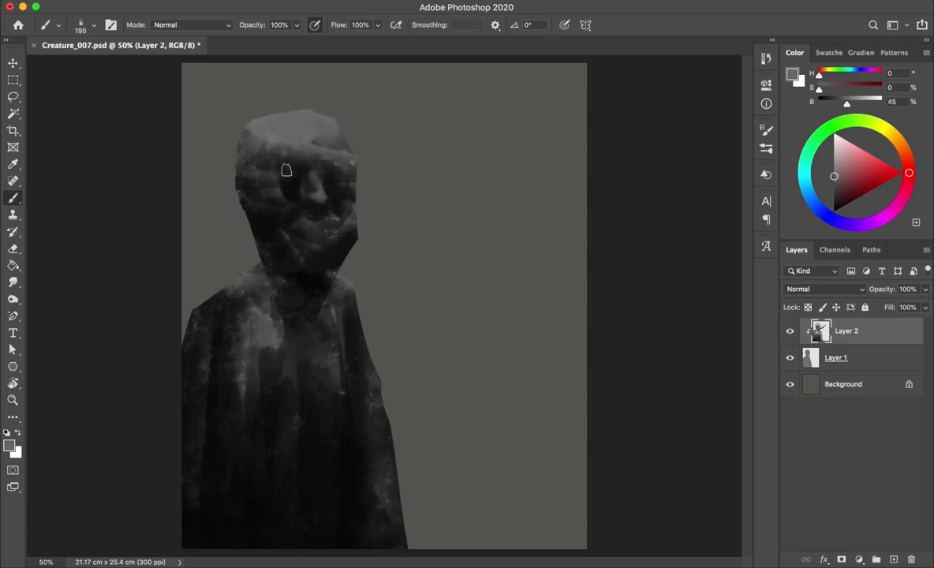
{"action": "mouse_move", "coordinate": [285, 171]}
{"action": "left_mouse_down"}
{"action": "mouse_move", "coordinate": [304, 139]}
{"action": "mouse_move", "coordinate": [257, 120]}
{"action": "left_mouse_up"}
{"action": "left_click", "coordinate": [250, 151], "text": "alt"}
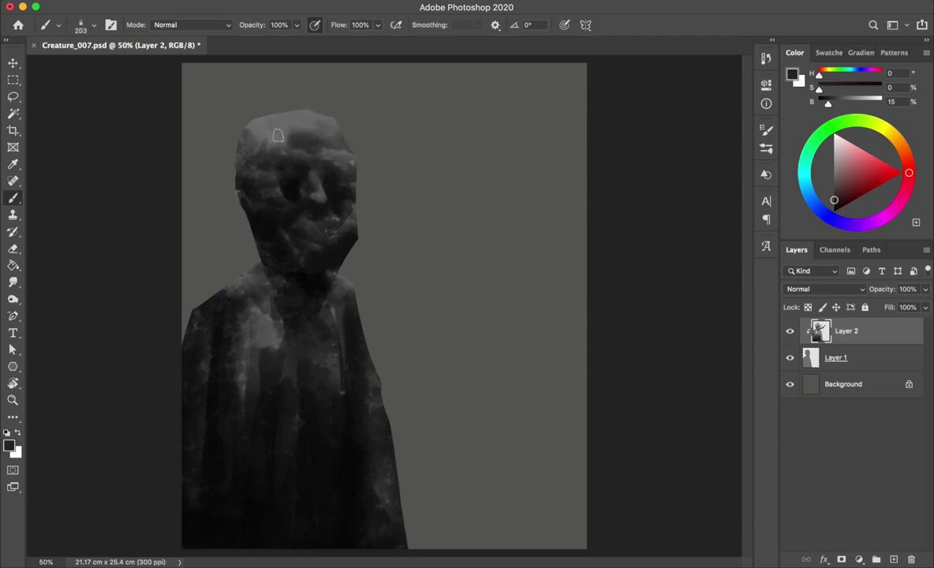
{"action": "left_click", "coordinate": [293, 124], "text": "alt"}
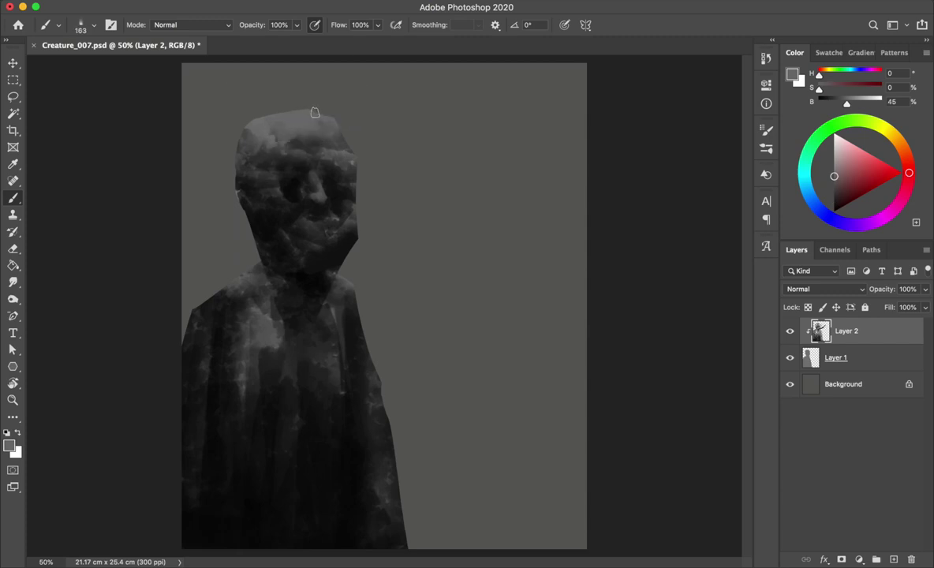
Step: Sample mid greys and near-blacks at the face edge, resizing the brush for finer strokes
{"action": "left_click", "coordinate": [250, 191], "text": "alt"}
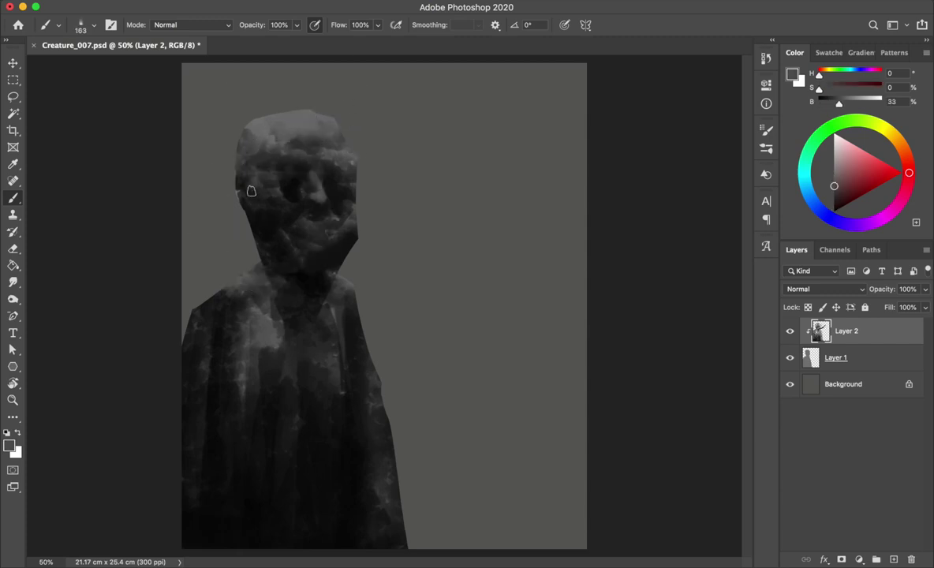
{"action": "left_click", "coordinate": [247, 209], "text": "alt"}
{"action": "left_click_drag", "start_coordinate": [252, 207], "coordinate": [246, 207]}
{"action": "left_click", "coordinate": [249, 207], "text": "alt"}
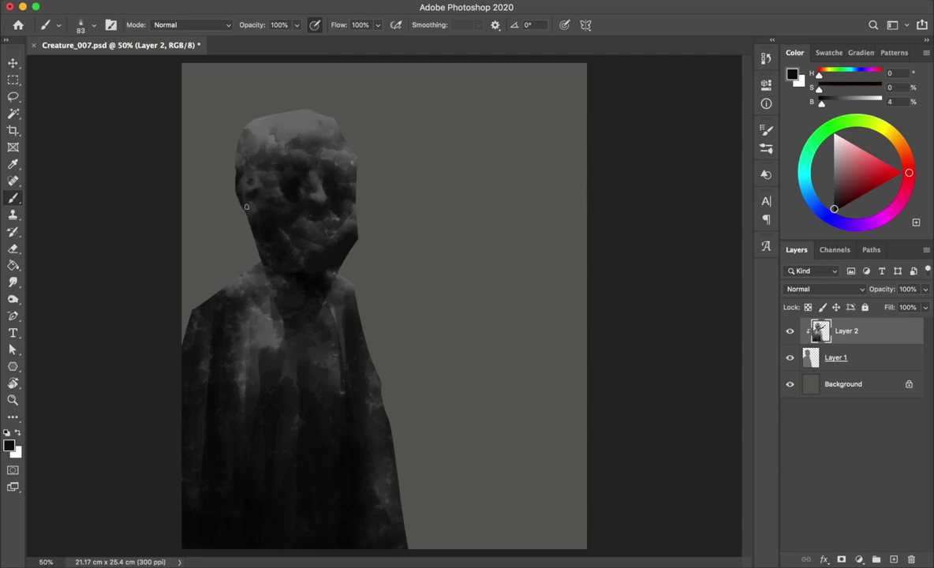
{"action": "mouse_move", "coordinate": [248, 178]}
{"action": "left_mouse_down"}
{"action": "mouse_move", "coordinate": [260, 184]}
{"action": "mouse_move", "coordinate": [269, 171]}
{"action": "left_mouse_up"}
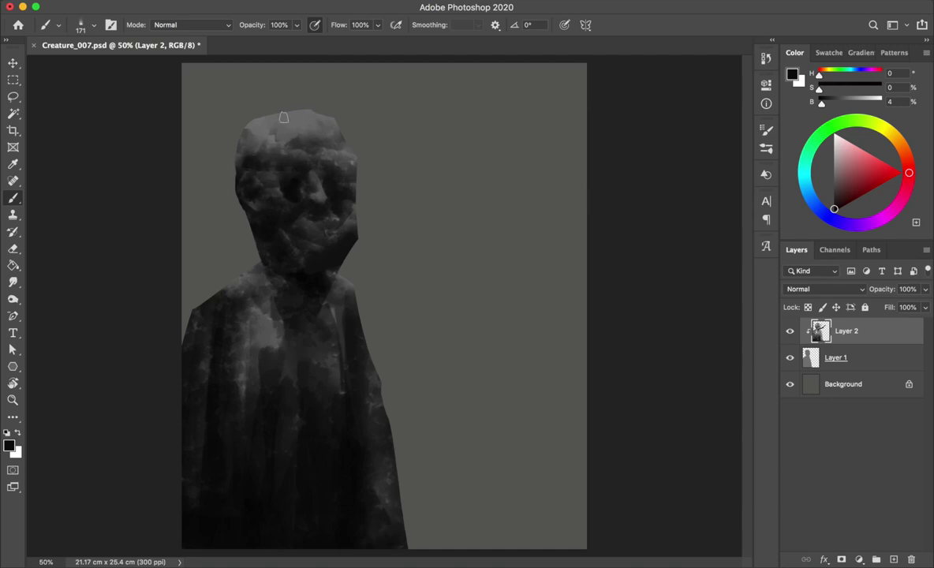
{"action": "left_click", "coordinate": [288, 208], "text": "alt"}
{"action": "left_click_drag", "start_coordinate": [292, 203], "coordinate": [304, 192]}
{"action": "left_click", "coordinate": [317, 184], "text": "alt"}
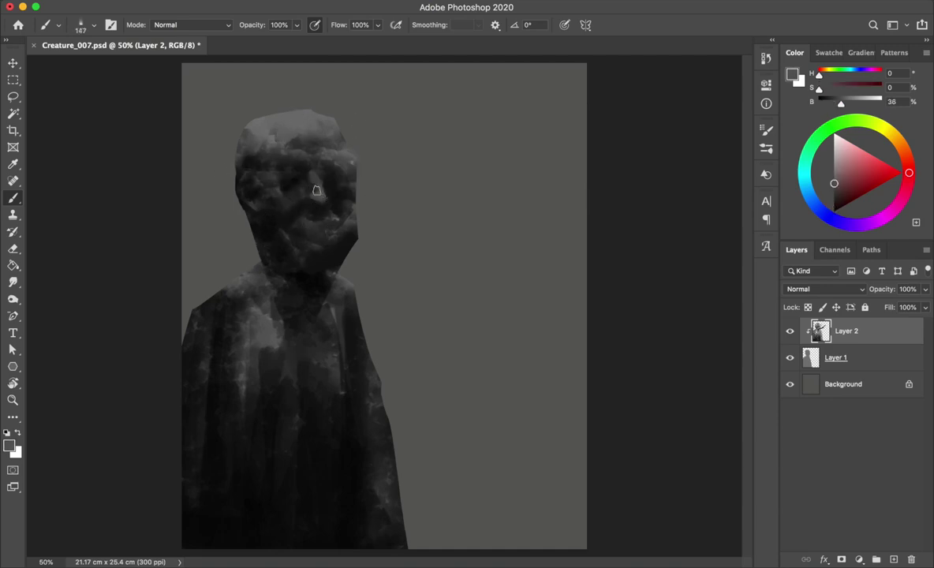
Step: Flip the canvas horizontally, keep refining the face greys with a 75 px brush, and save the painting
{"action": "key", "text": "ctrl+shift+h"}
{"action": "left_click", "coordinate": [461, 192], "text": "alt"}
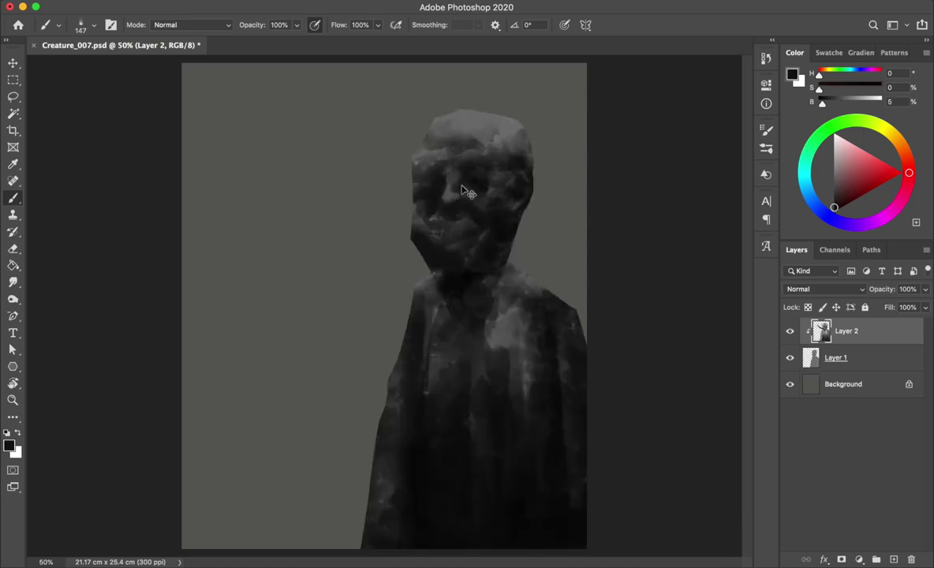
{"action": "left_click", "coordinate": [402, 177], "text": "alt"}
{"action": "left_click", "coordinate": [429, 205], "text": "alt"}
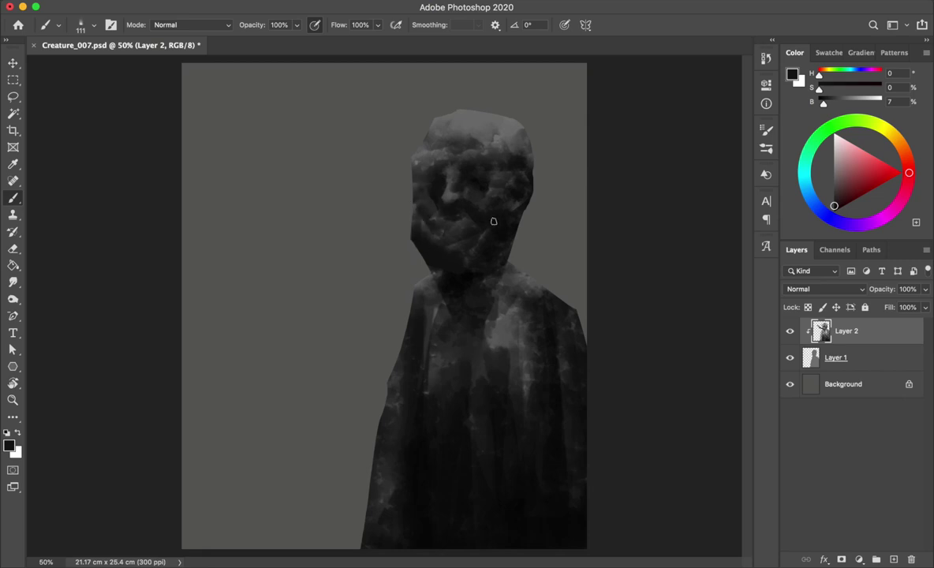
{"action": "left_click_drag", "start_coordinate": [505, 174], "coordinate": [364, 174]}
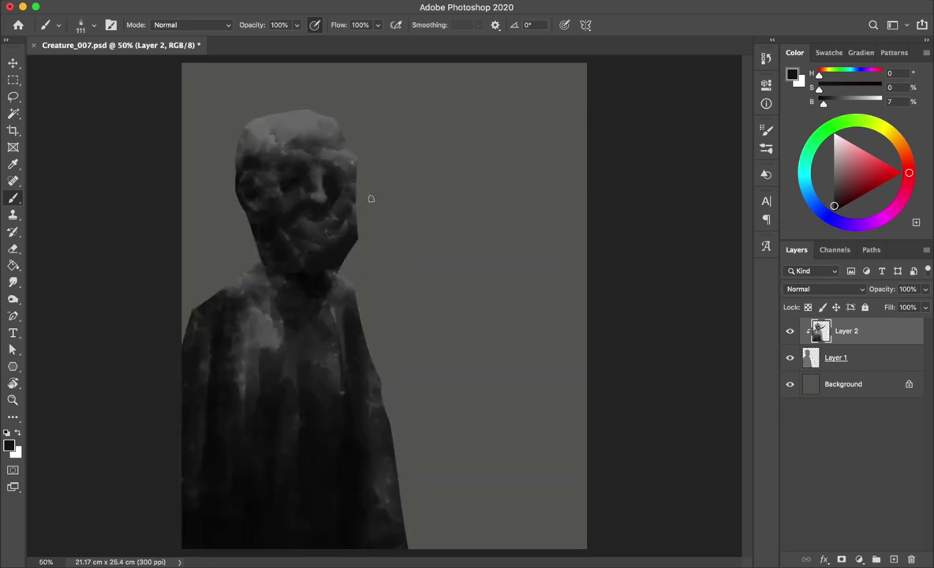
{"action": "left_click", "coordinate": [300, 186], "text": "alt"}
{"action": "key", "text": "ctrl+s"}
Step: On Layer 1, lasso a first outline around the top of the head, then drop it
{"action": "left_click", "coordinate": [825, 357]}
{"action": "key", "text": "e"}
{"action": "key", "text": "l"}
{"action": "mouse_move", "coordinate": [345, 120]}
{"action": "left_mouse_down"}
{"action": "mouse_move", "coordinate": [339, 256]}
{"action": "mouse_move", "coordinate": [402, 157]}
{"action": "left_mouse_up"}
{"action": "key", "text": "ctrl+d"}
Step: Lasso a taller dome above the head and fill it with lighter grey
{"action": "key", "text": "ctrl+shift+h"}
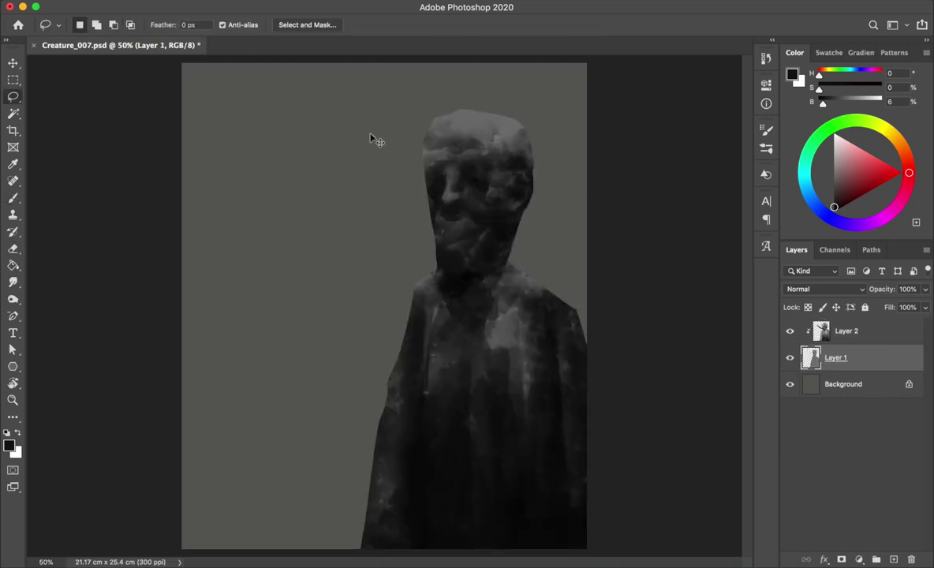
{"action": "key", "text": "ctrl+shift+h"}
{"action": "mouse_move", "coordinate": [344, 145]}
{"action": "left_mouse_down"}
{"action": "mouse_move", "coordinate": [250, 100]}
{"action": "mouse_move", "coordinate": [267, 194]}
{"action": "left_mouse_up"}
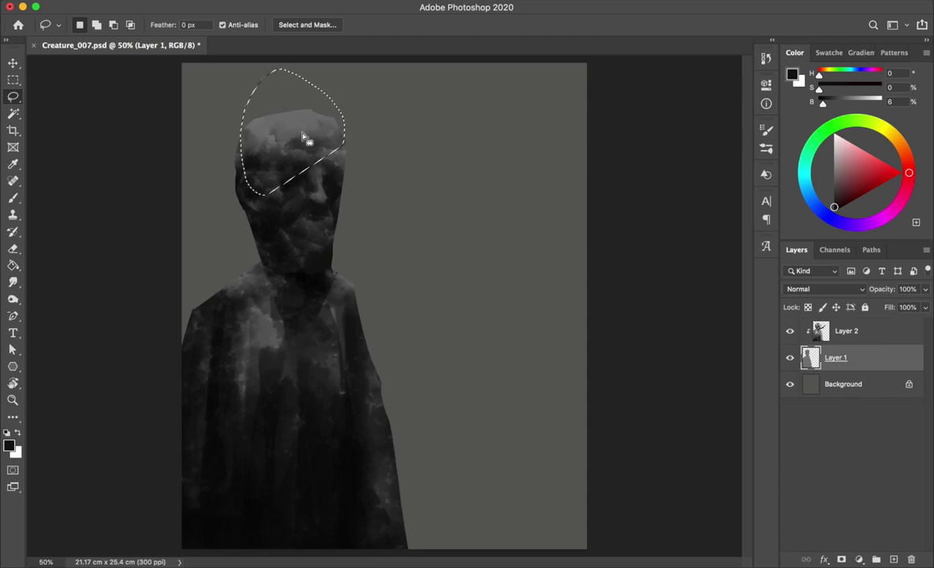
{"action": "key", "text": "g"}
{"action": "left_click", "coordinate": [311, 136]}
{"action": "key", "text": "ctrl+d"}
Step: Return to Layer 2, save, and brush dark strokes onto the new head top
{"action": "key", "text": "alt+bracketright"}
{"action": "key", "text": "ctrl+s"}
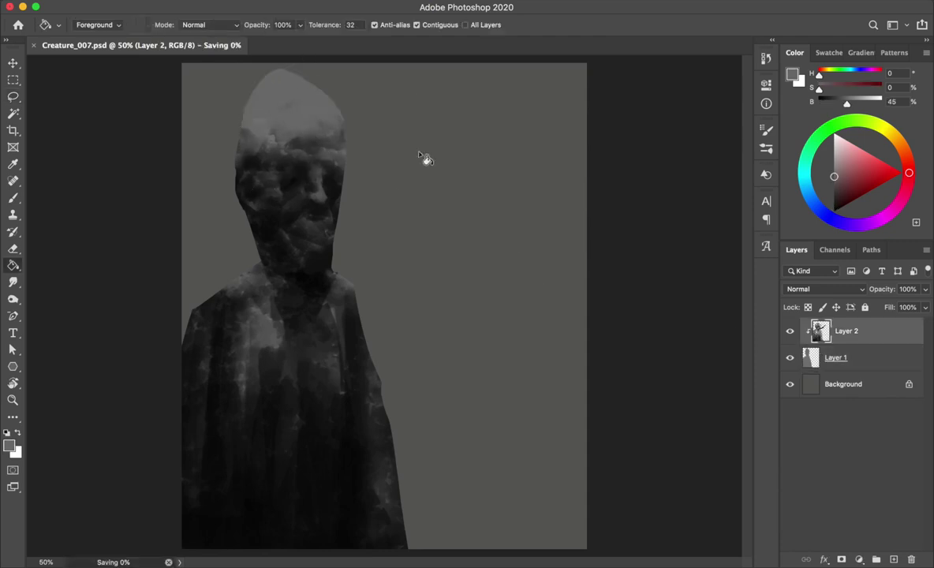
{"action": "key", "text": "b"}
{"action": "mouse_move", "coordinate": [286, 130]}
{"action": "left_mouse_down"}
{"action": "mouse_move", "coordinate": [260, 126]}
{"action": "mouse_move", "coordinate": [296, 131]}
{"action": "mouse_move", "coordinate": [273, 107]}
{"action": "mouse_move", "coordinate": [330, 118]}
{"action": "left_mouse_up"}
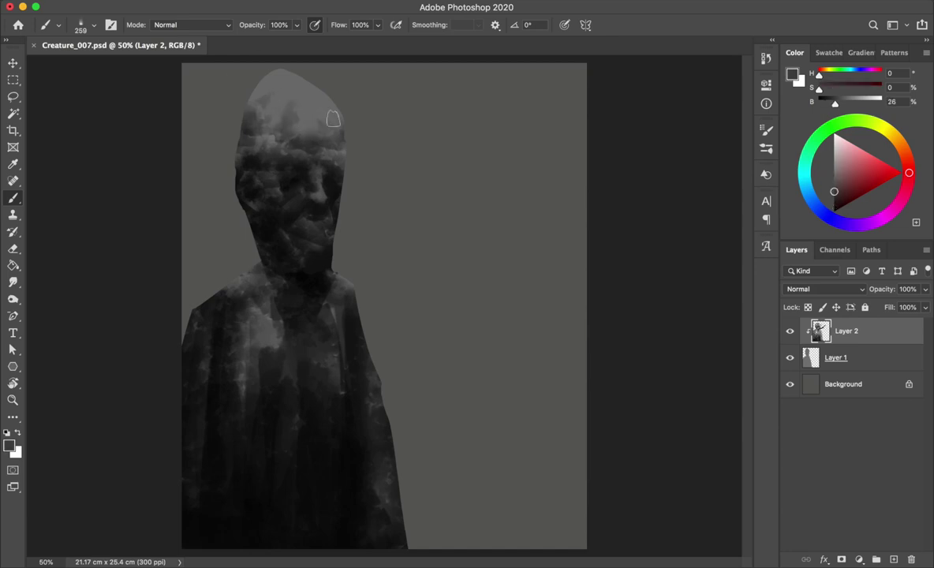
Step: Reshape the head top and cover the face's light patch with dark greys
{"action": "left_click", "coordinate": [288, 69], "text": "alt"}
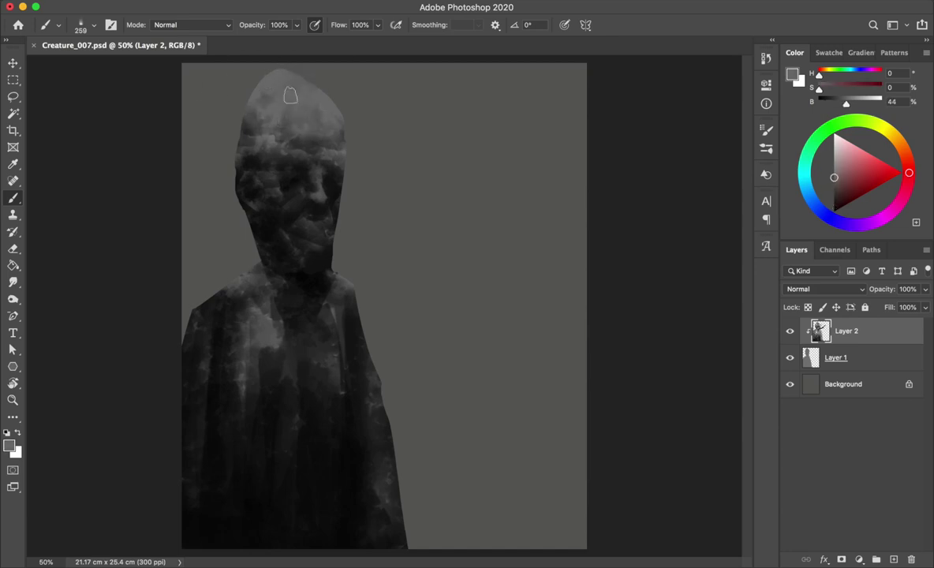
{"action": "key", "text": "bracketleft"}
{"action": "key", "text": "bracketleft"}
{"action": "key", "text": "bracketleft"}
{"action": "left_click", "coordinate": [324, 193], "text": "alt"}
{"action": "left_click_drag", "start_coordinate": [325, 194], "coordinate": [324, 168]}
{"action": "left_click", "coordinate": [334, 199], "text": "alt"}
{"action": "key", "text": "bracketleft"}
{"action": "left_click", "coordinate": [309, 202], "text": "alt"}
{"action": "left_click", "coordinate": [309, 177], "text": "alt"}
{"action": "left_click_drag", "start_coordinate": [290, 154], "coordinate": [277, 184]}
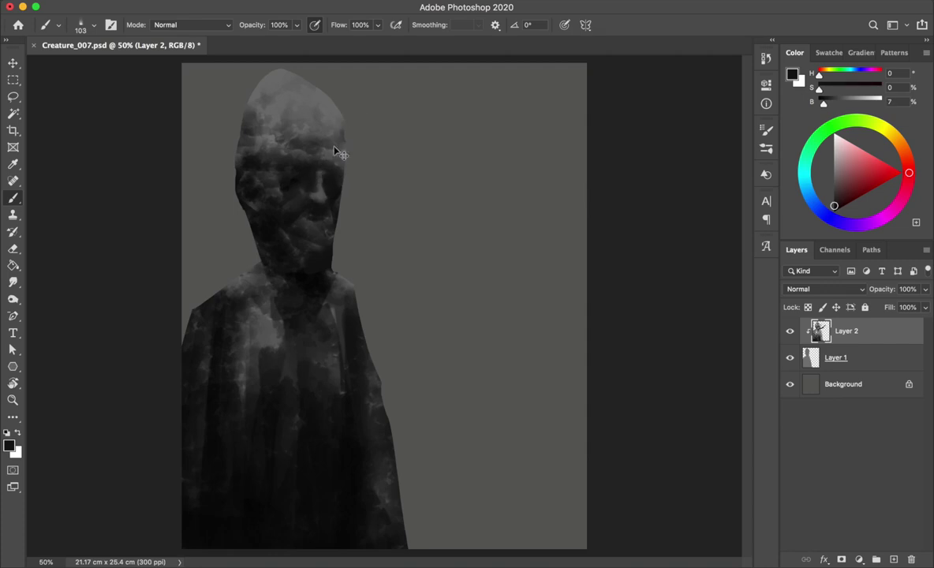
Step: Mirror the canvas, touch up the face with sampled greys, then flip it back
{"action": "key", "text": "ctrl+shift+h"}
{"action": "key", "text": "super+s"}
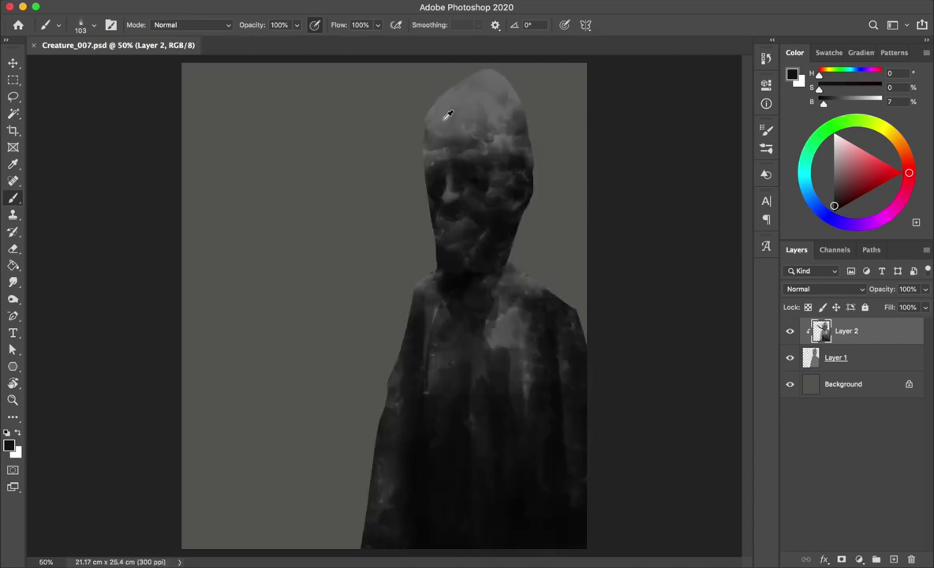
{"action": "key", "text": "bracketright"}
{"action": "key", "text": "bracketleft"}
{"action": "key", "text": "bracketleft"}
{"action": "key", "text": "bracketleft"}
{"action": "left_click", "coordinate": [435, 194]}
{"action": "left_click_drag", "start_coordinate": [454, 205], "coordinate": [445, 198]}
{"action": "left_click", "coordinate": [445, 181], "text": "alt"}
{"action": "left_click_drag", "start_coordinate": [449, 124], "coordinate": [454, 126]}
{"action": "left_click", "coordinate": [439, 188], "text": "alt"}
{"action": "key", "text": "ctrl+shift+h"}
Step: Shade the lower face and neck with dark greys and near-black, then mirror the canvas
{"action": "left_click_drag", "start_coordinate": [317, 198], "coordinate": [331, 205]}
{"action": "left_click", "coordinate": [344, 212], "text": "alt"}
{"action": "left_click", "coordinate": [323, 221], "text": "alt"}
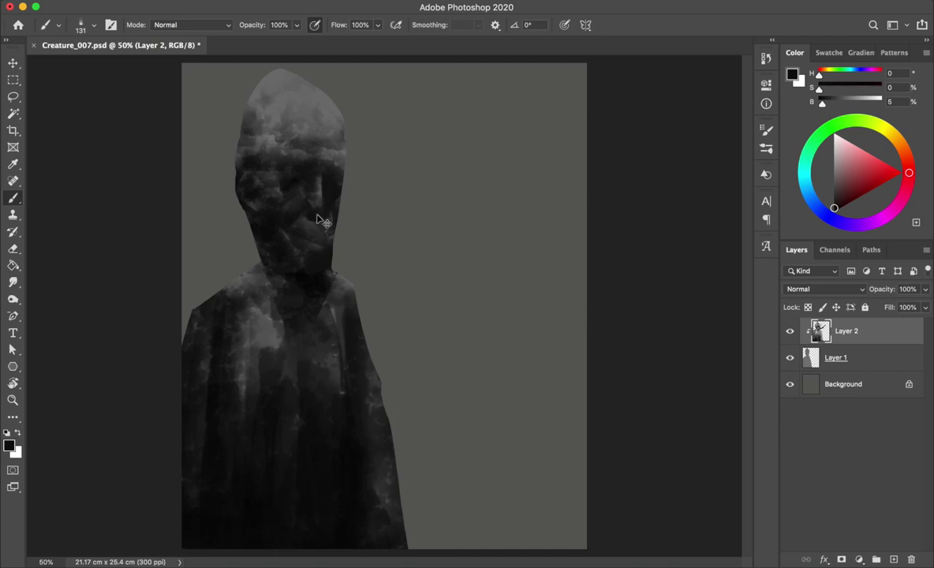
{"action": "mouse_move", "coordinate": [267, 215]}
{"action": "left_mouse_down"}
{"action": "mouse_move", "coordinate": [313, 230]}
{"action": "mouse_move", "coordinate": [333, 223]}
{"action": "left_mouse_up"}
{"action": "left_click_drag", "start_coordinate": [315, 225], "coordinate": [330, 238]}
{"action": "left_click_drag", "start_coordinate": [338, 216], "coordinate": [312, 233]}
{"action": "left_click", "coordinate": [307, 231], "text": "alt"}
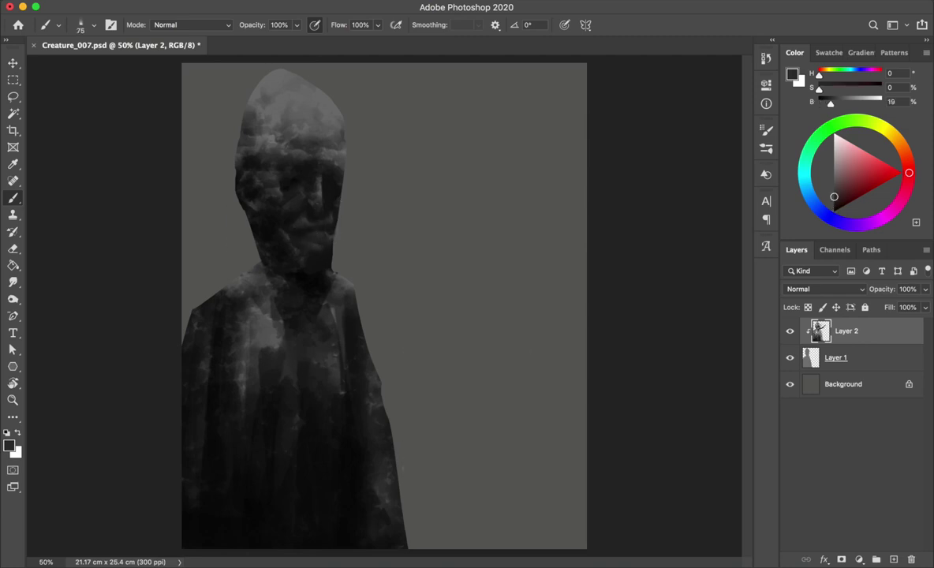
{"action": "left_click", "coordinate": [335, 223], "text": "alt"}
{"action": "left_click", "coordinate": [320, 229], "text": "alt"}
{"action": "key", "text": "F1"}
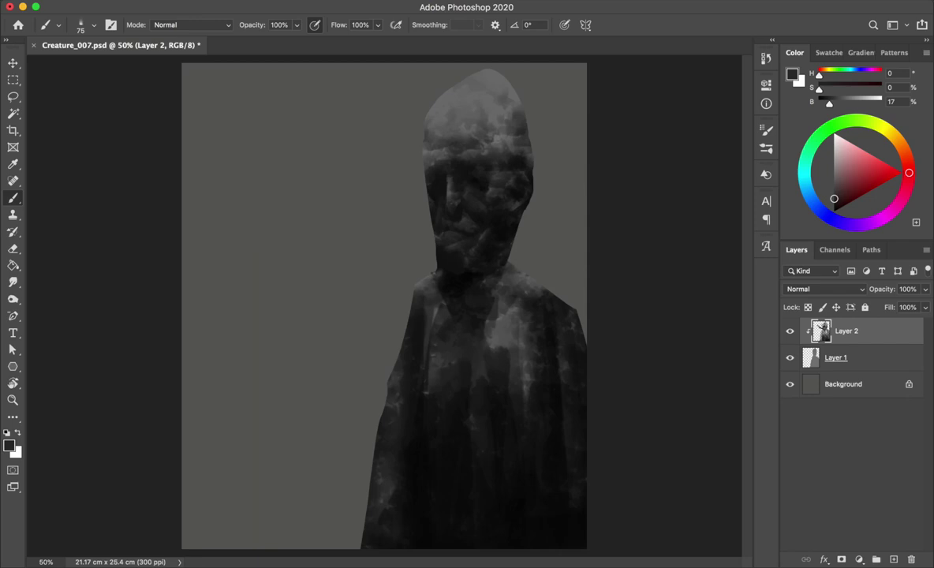
Step: Darken the head with black and near-black tones, then mirror the image to check
{"action": "left_click", "coordinate": [487, 152], "text": "alt"}
{"action": "left_click", "coordinate": [834, 212]}
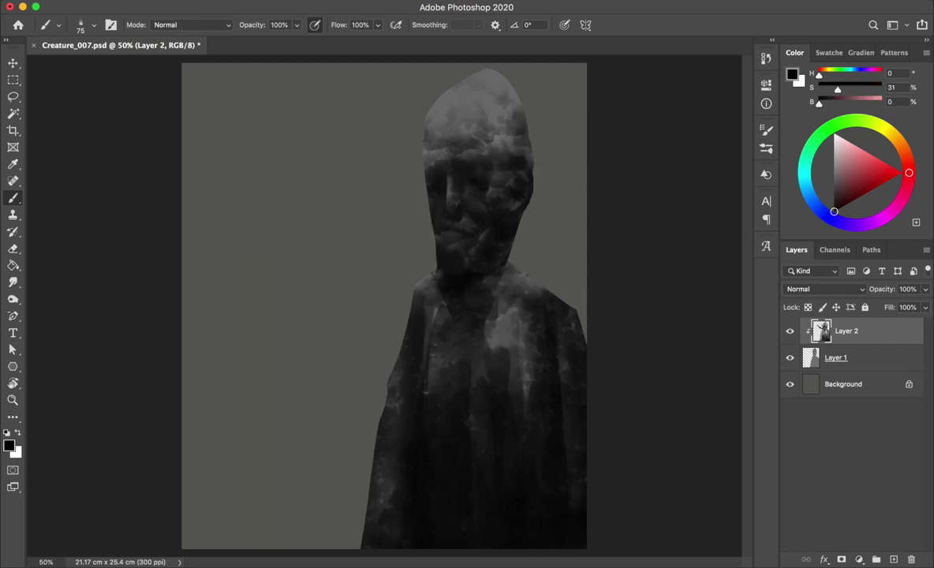
{"action": "left_click", "coordinate": [453, 157], "text": "alt"}
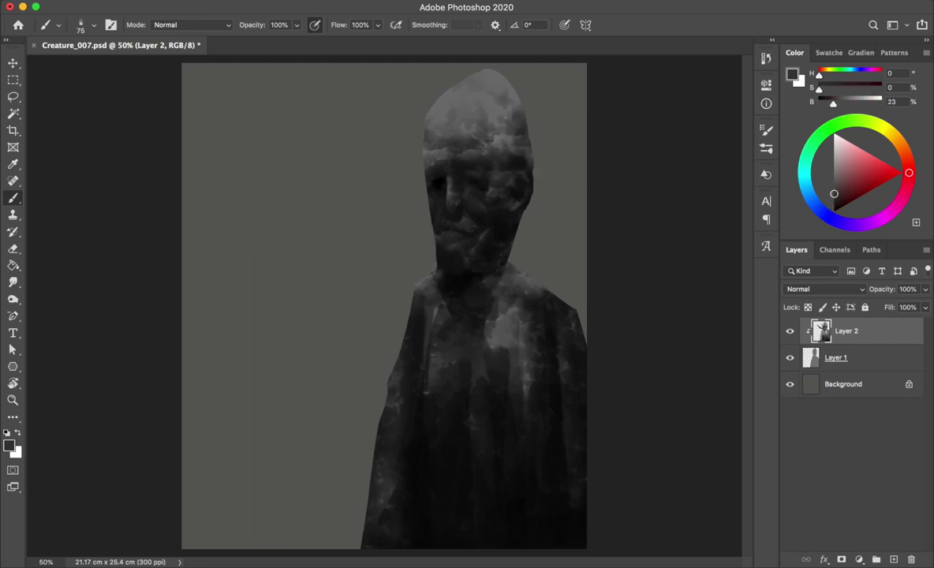
{"action": "left_click", "coordinate": [476, 186], "text": "alt"}
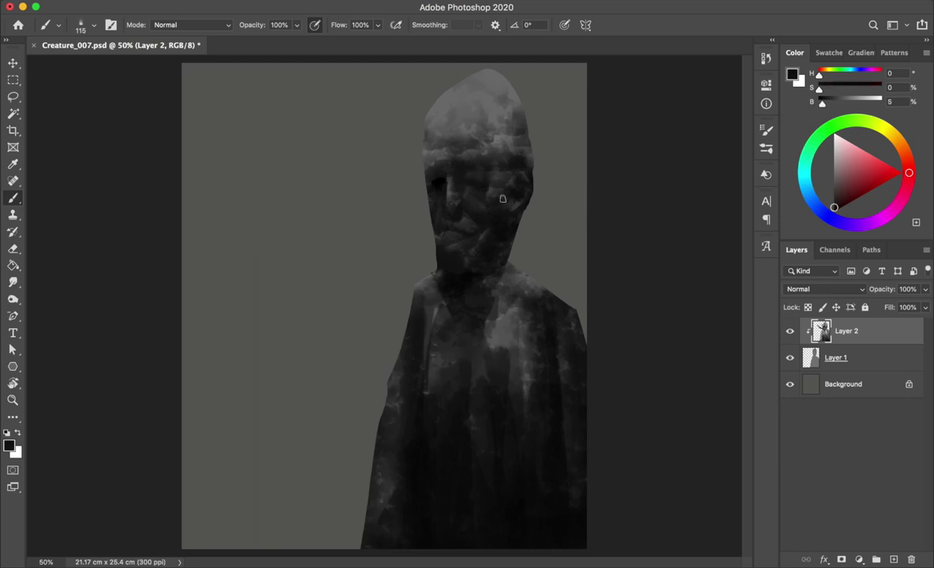
{"action": "left_click", "coordinate": [473, 185], "text": "alt"}
{"action": "key", "text": "ctrl+shift+h"}
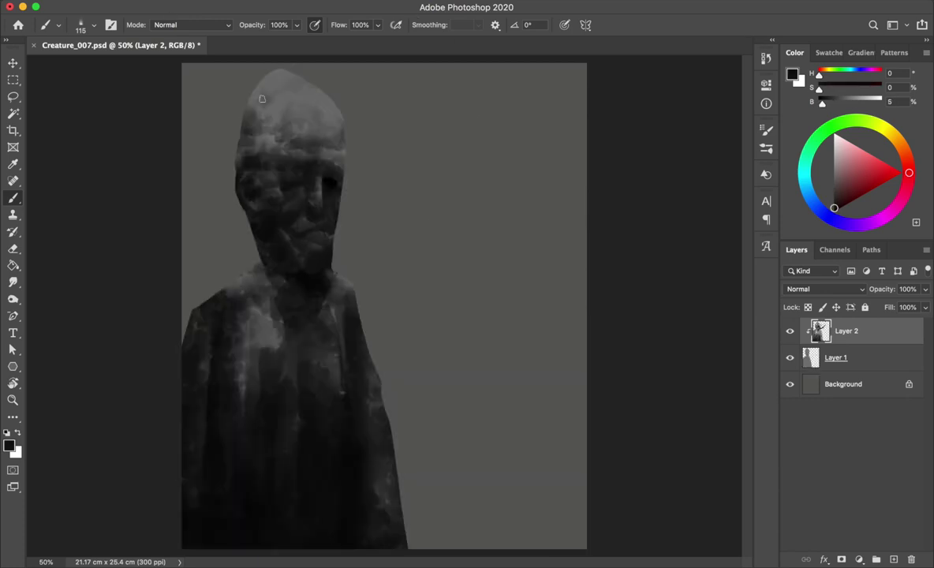
Step: Sample face greys and briefly try the Mixer Brush before returning to the regular brush
{"action": "left_click", "coordinate": [291, 196], "text": "alt"}
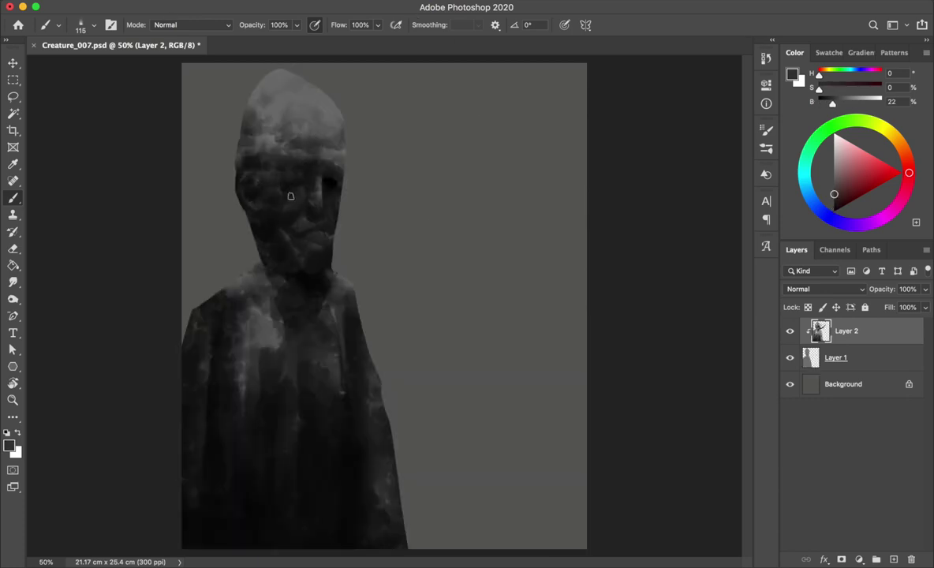
{"action": "left_click", "coordinate": [310, 185], "text": "alt"}
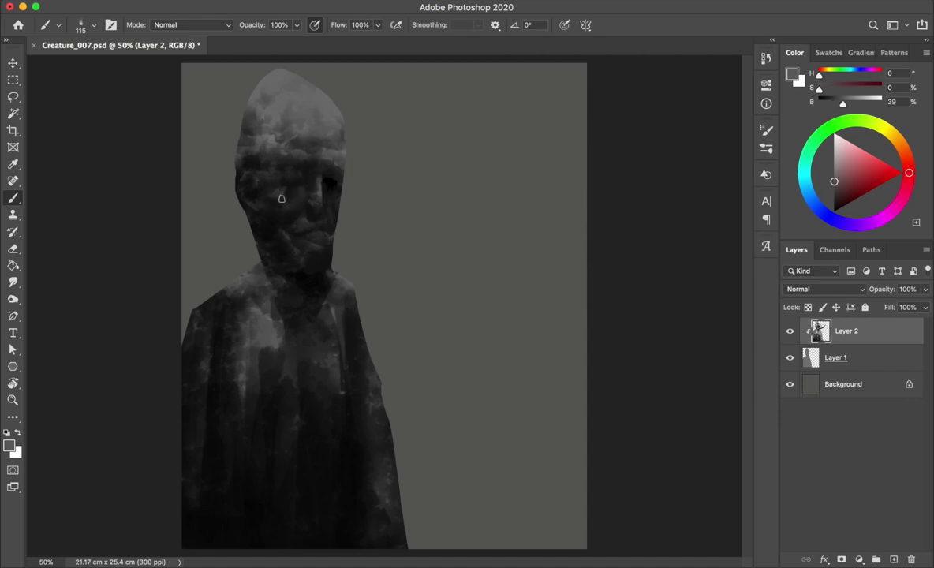
{"action": "key", "text": "shift+b"}
{"action": "right_click", "coordinate": [276, 185]}
{"action": "key", "text": "Escape"}
{"action": "key", "text": "shift+b"}
Step: Deepen the eye sockets with near-black and dark greys using a smaller brush
{"action": "left_click", "coordinate": [269, 171], "text": "alt"}
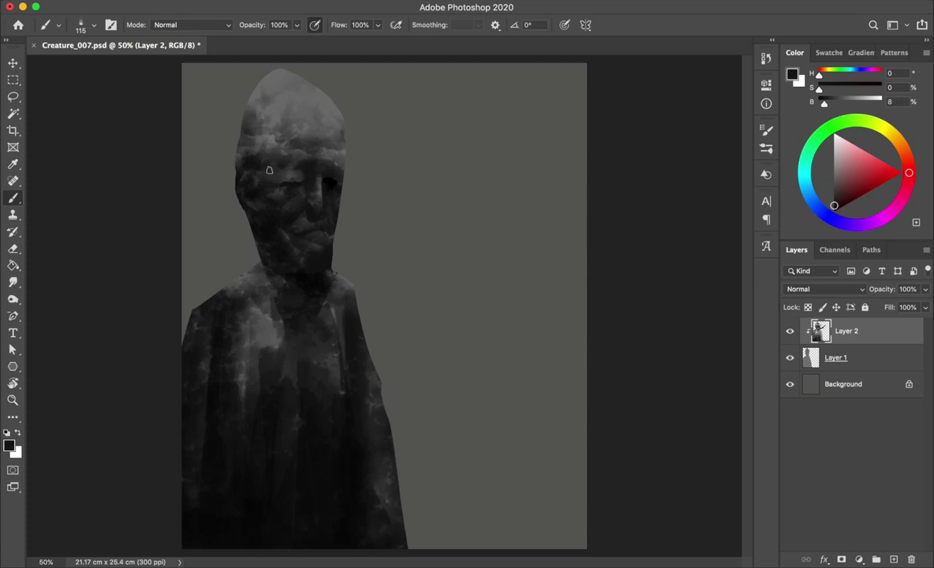
{"action": "key", "text": "bracketleft"}
{"action": "key", "text": "bracketleft"}
{"action": "left_click", "coordinate": [303, 182], "text": "alt"}
{"action": "left_click", "coordinate": [279, 168], "text": "alt"}
{"action": "left_click", "coordinate": [289, 185], "text": "alt"}
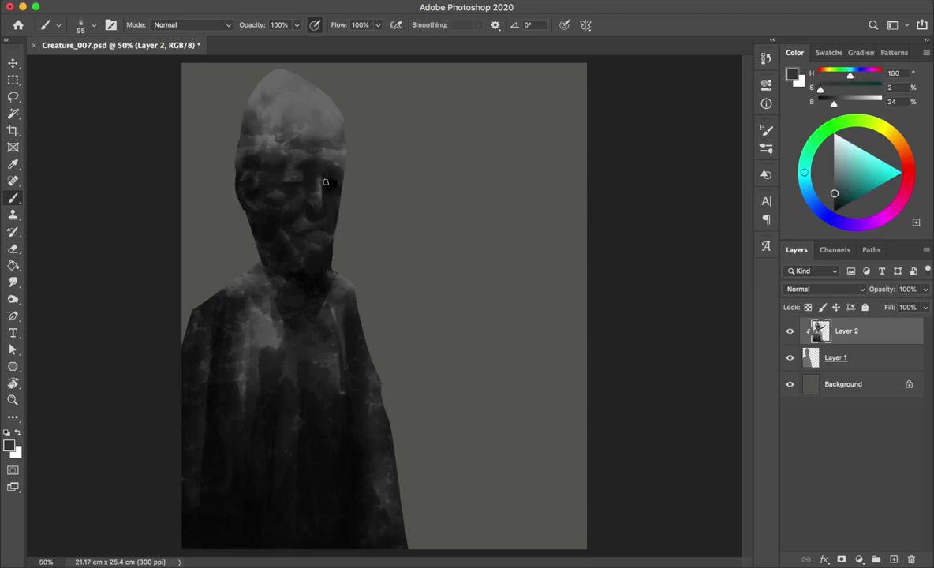
{"action": "left_click", "coordinate": [284, 184], "text": "alt"}
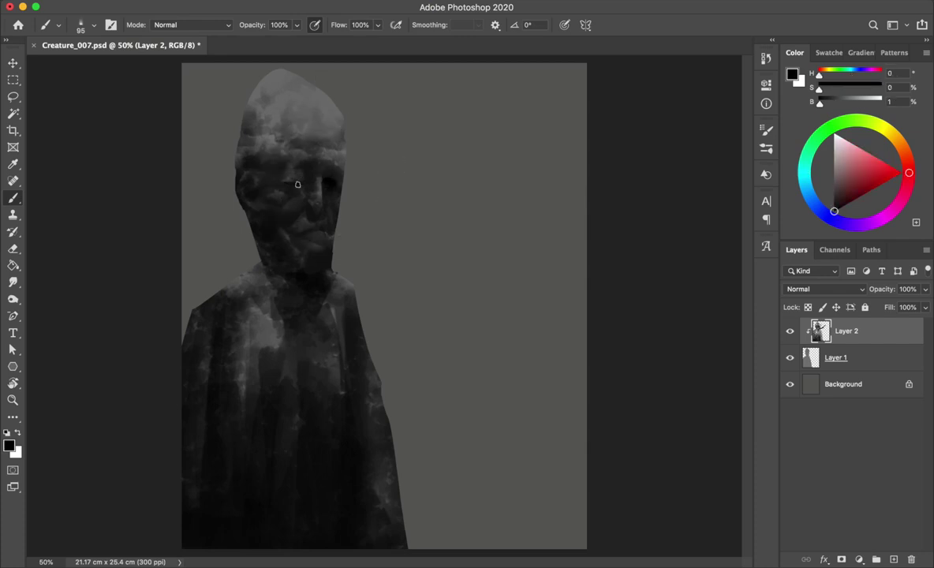
{"action": "left_click", "coordinate": [286, 171], "text": "alt"}
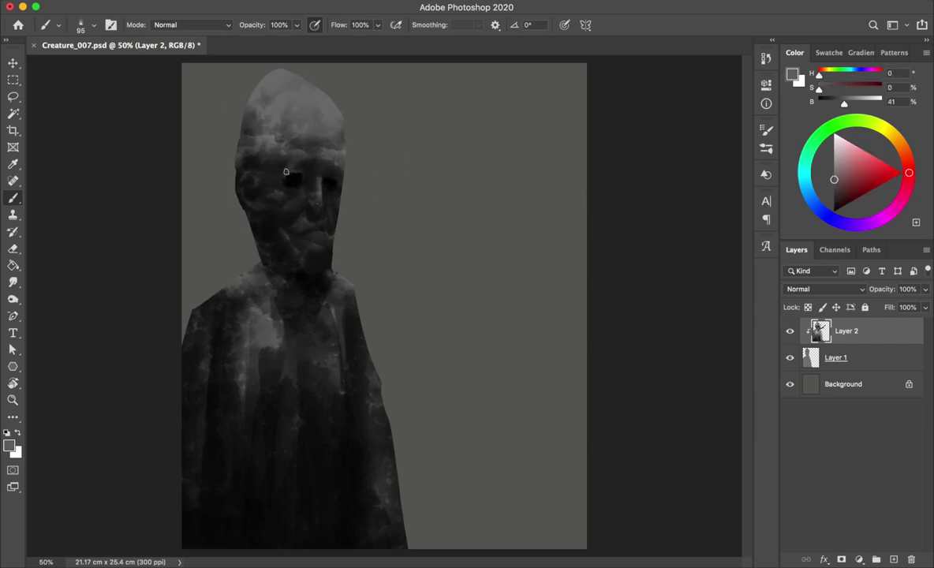
{"action": "left_click", "coordinate": [311, 166], "text": "alt"}
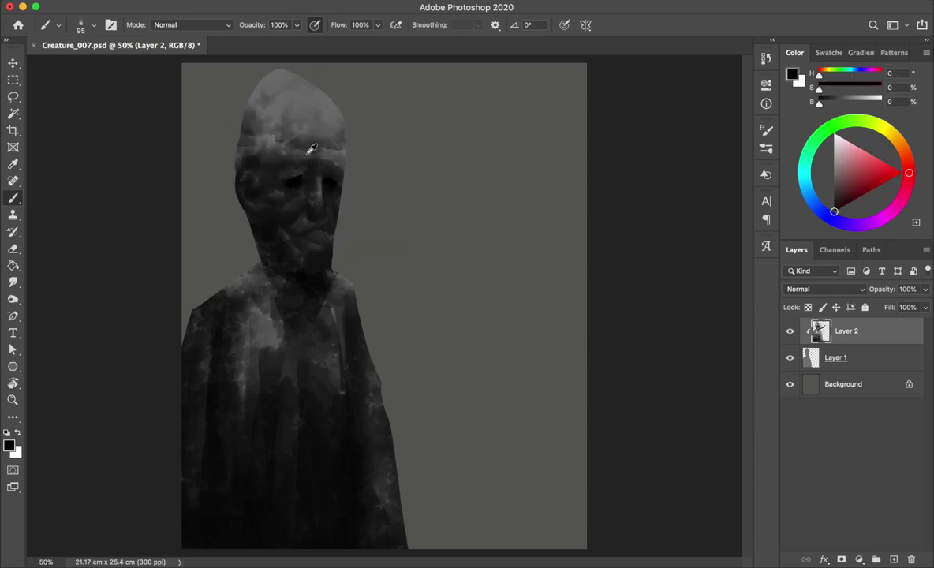
{"action": "left_click", "coordinate": [282, 168], "text": "alt"}
Step: Add wrinkled shading across the face with mid greys and near-black shadows
{"action": "left_click_drag", "start_coordinate": [299, 178], "coordinate": [291, 172]}
{"action": "left_click", "coordinate": [300, 146], "text": "alt"}
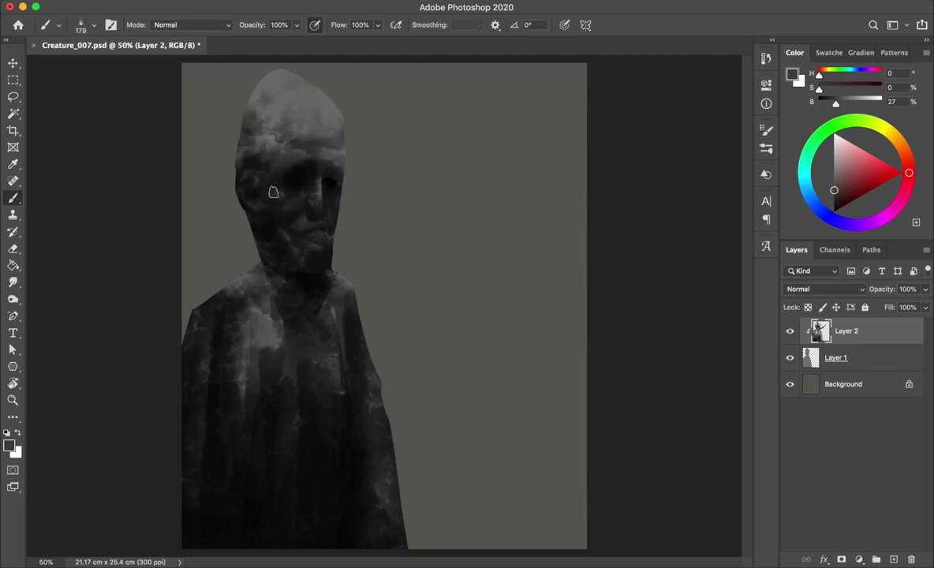
{"action": "mouse_move", "coordinate": [279, 167]}
{"action": "left_mouse_down"}
{"action": "mouse_move", "coordinate": [246, 182]}
{"action": "mouse_move", "coordinate": [271, 161]}
{"action": "left_mouse_up"}
{"action": "left_click", "coordinate": [242, 152], "text": "alt"}
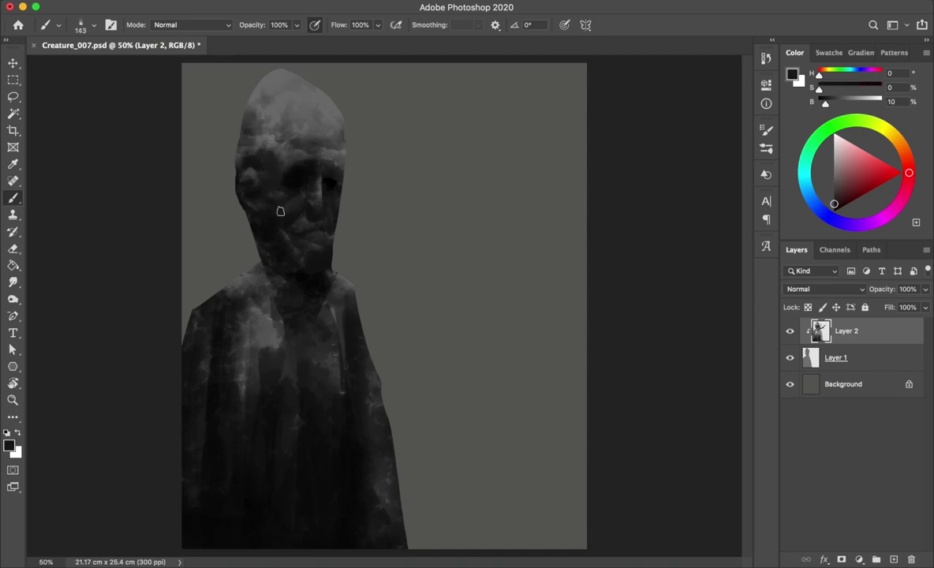
{"action": "left_click", "coordinate": [326, 272], "text": "alt"}
{"action": "left_click_drag", "start_coordinate": [270, 250], "coordinate": [264, 265]}
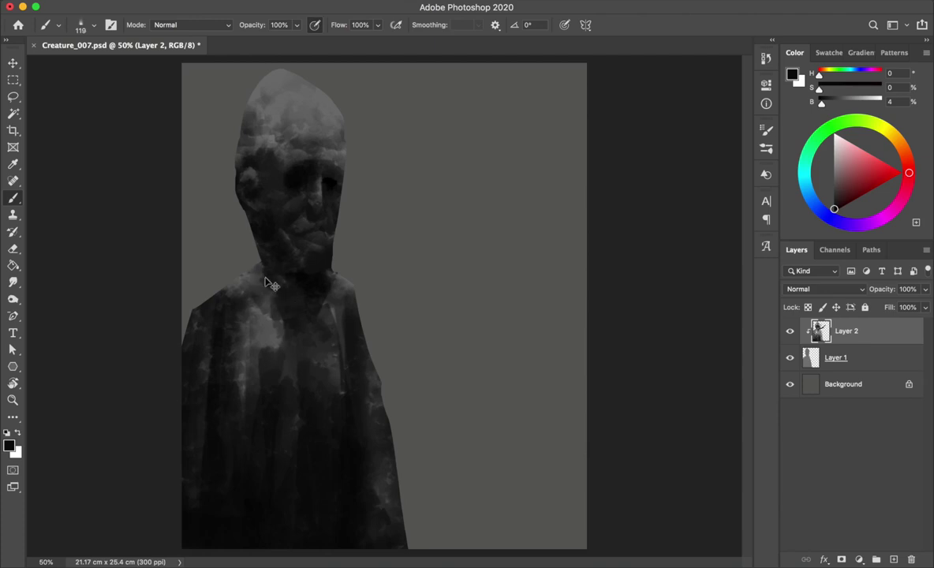
{"action": "left_click", "coordinate": [310, 155], "text": "alt"}
{"action": "left_click", "coordinate": [268, 188], "text": "alt"}
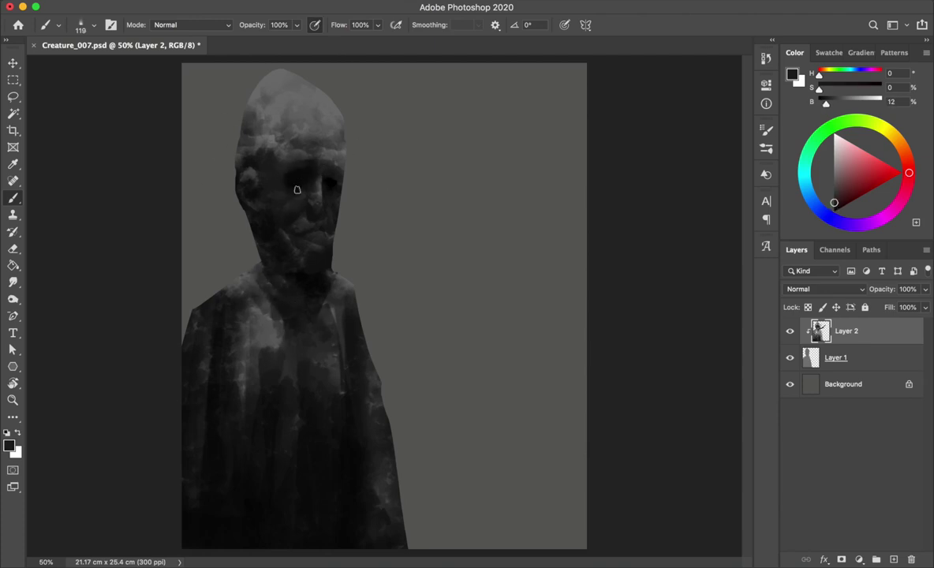
{"action": "left_click", "coordinate": [272, 173], "text": "alt"}
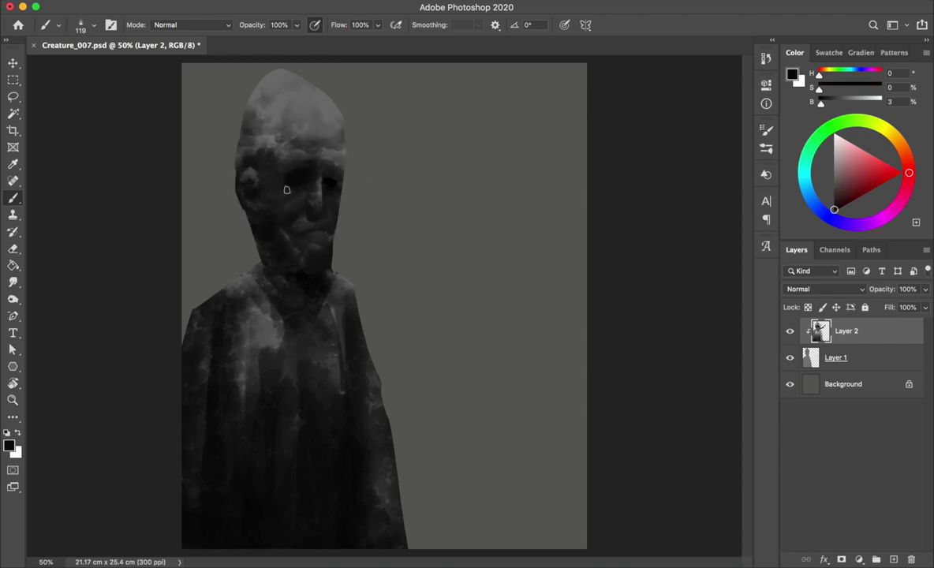
Step: Mirror the image, refine the head-top and face tones, then flip it back
{"action": "key", "text": "super+s"}
{"action": "left_click_drag", "start_coordinate": [442, 246], "coordinate": [435, 235]}
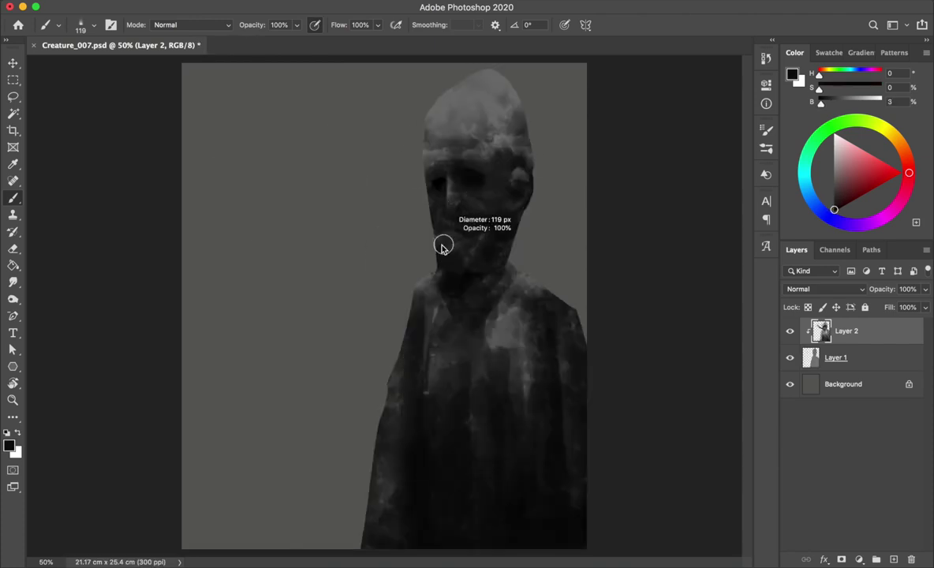
{"action": "left_click", "coordinate": [480, 97], "text": "alt"}
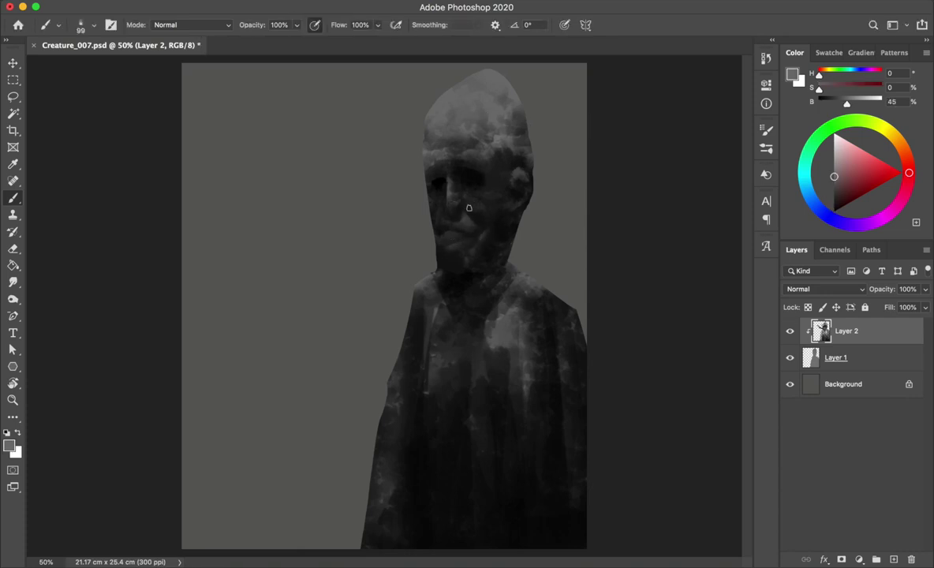
{"action": "left_click", "coordinate": [482, 198], "text": "alt"}
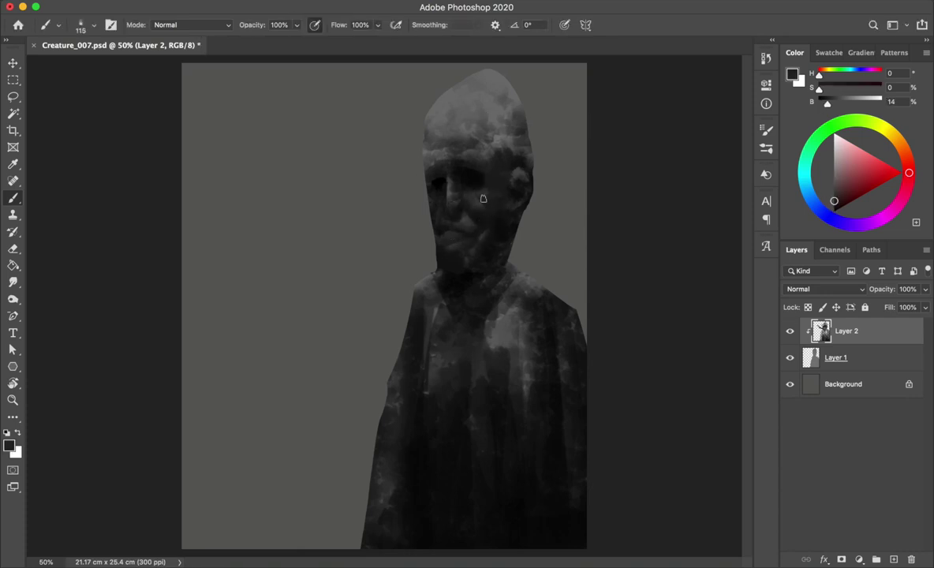
{"action": "key", "text": "h"}
{"action": "left_click", "coordinate": [330, 184], "text": "alt"}
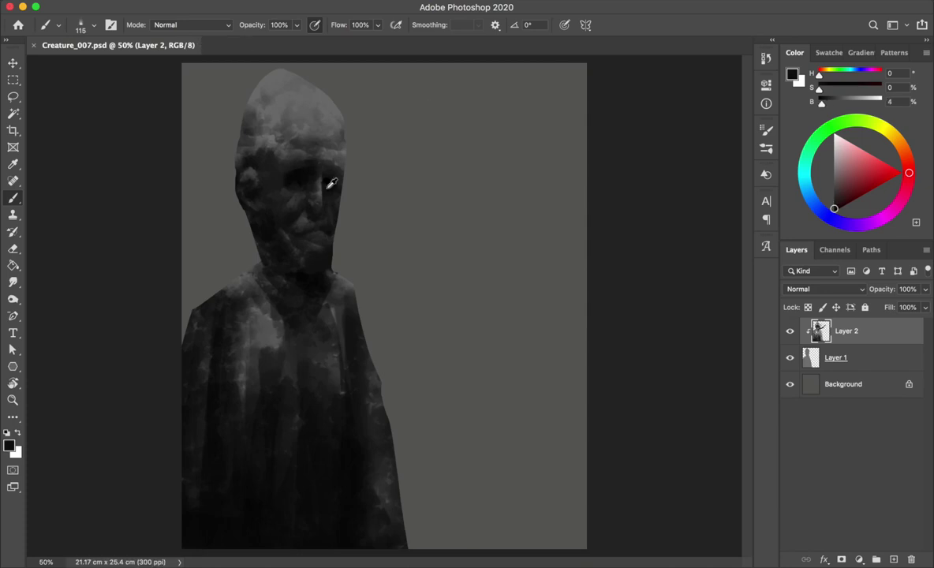
{"action": "left_click", "coordinate": [323, 179], "text": "alt"}
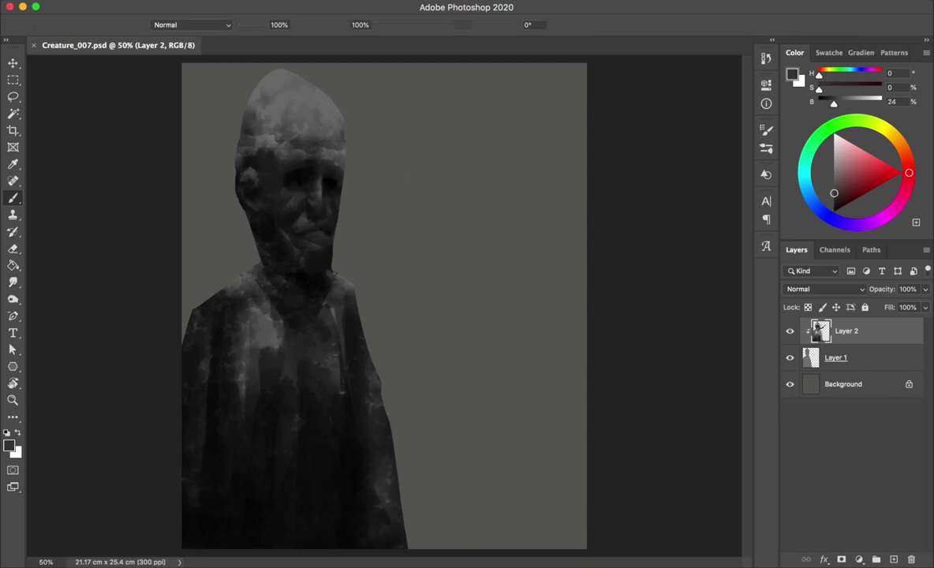
{"action": "left_click", "coordinate": [325, 161], "text": "alt"}
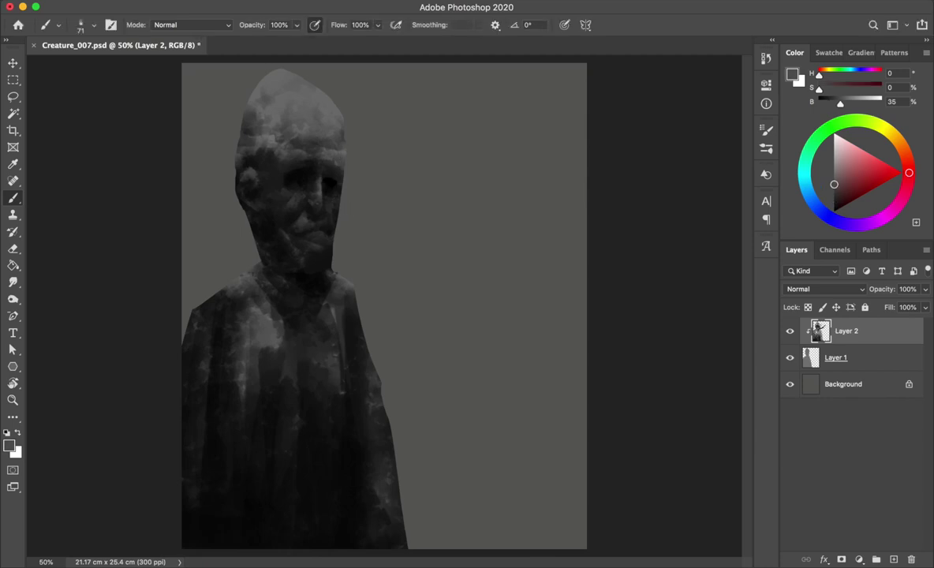
Step: Paint dark shadow into the face, then mirror the image to check
{"action": "left_click", "coordinate": [246, 205], "text": "alt"}
{"action": "left_click", "coordinate": [281, 164], "text": "alt"}
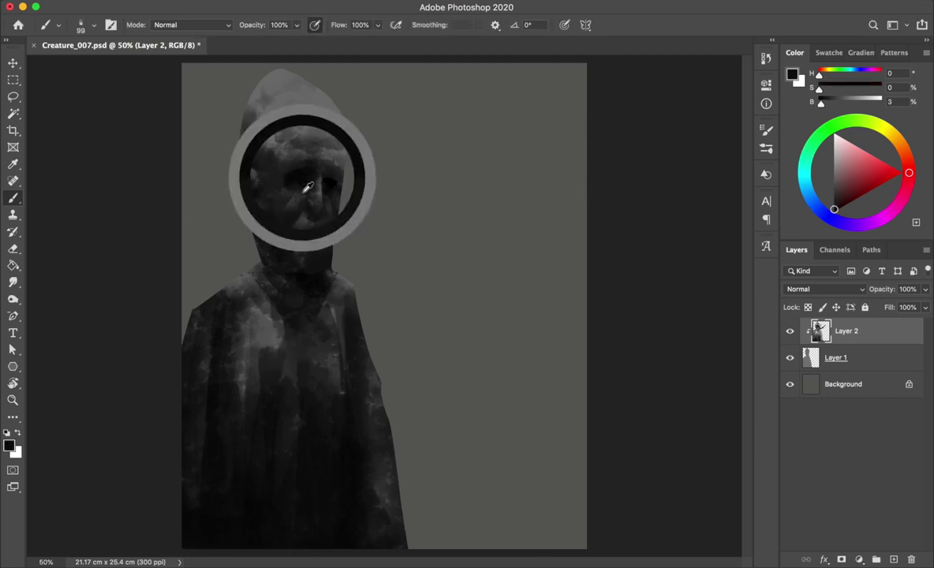
{"action": "left_click", "coordinate": [281, 183], "text": "alt"}
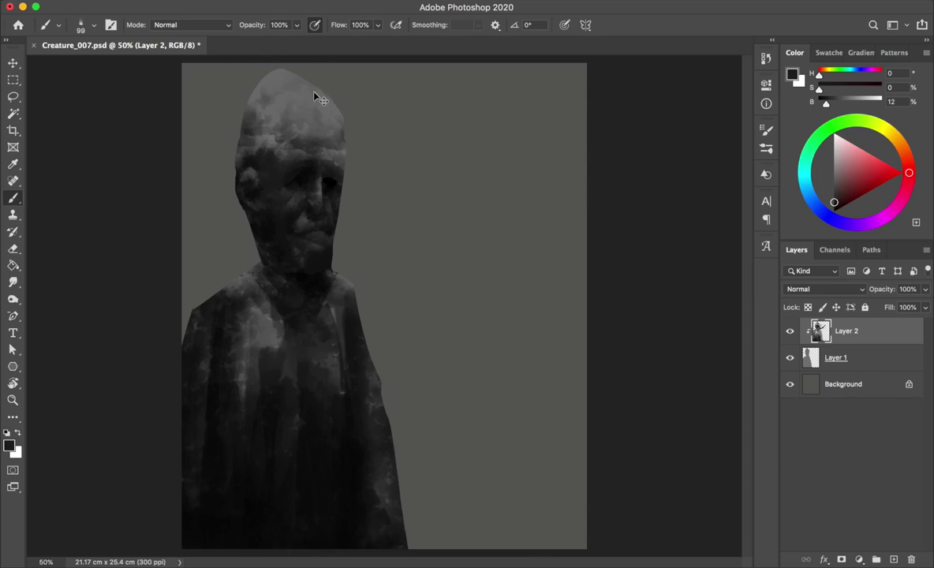
{"action": "key", "text": "ctrl+shift+h"}
Step: Reshade the mouth and chin with near-black and dark greys, then select Layer 1
{"action": "left_click", "coordinate": [489, 266], "text": "alt"}
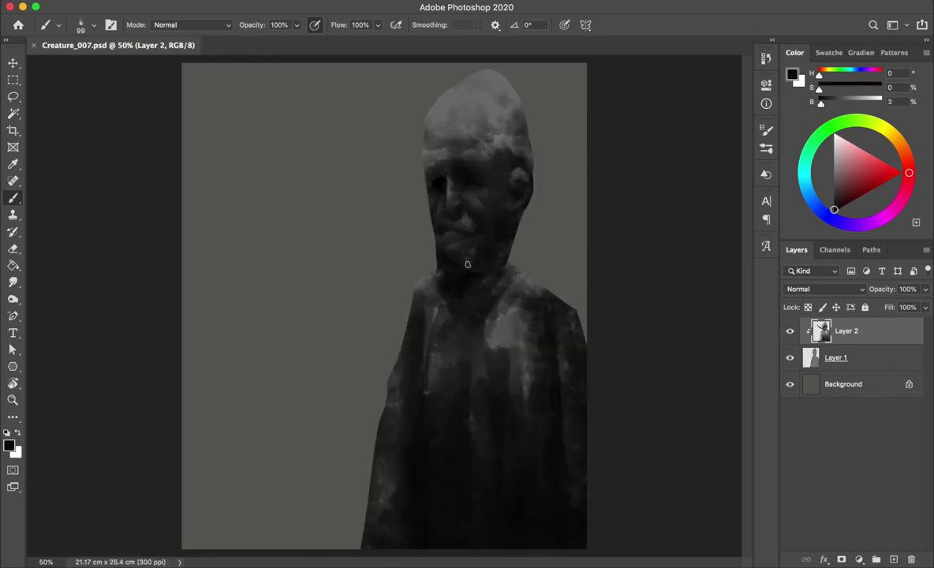
{"action": "left_click", "coordinate": [457, 260], "text": "alt"}
{"action": "left_click", "coordinate": [471, 240], "text": "alt"}
{"action": "left_click", "coordinate": [484, 254], "text": "alt"}
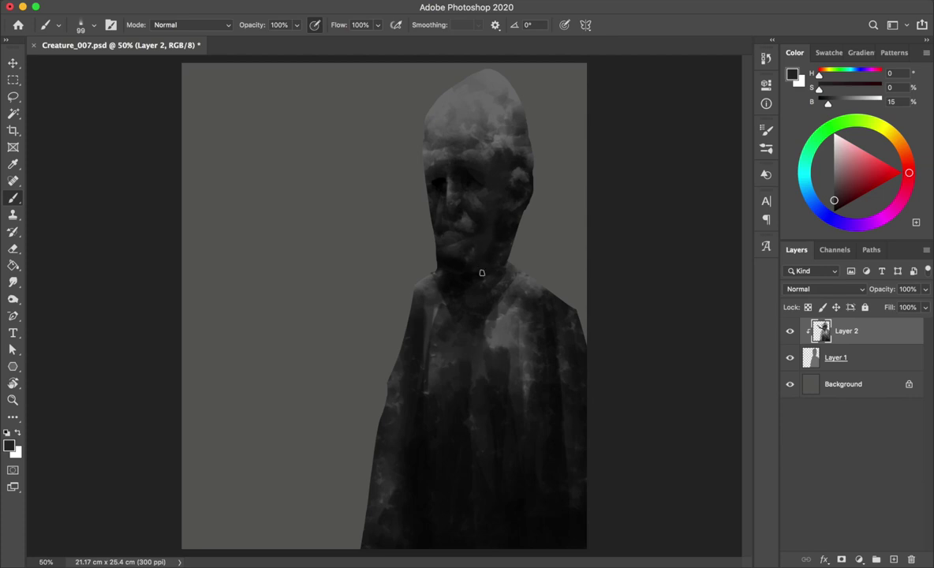
{"action": "left_click", "coordinate": [478, 255], "text": "alt"}
{"action": "left_click", "coordinate": [796, 362]}
Step: Select a thin strip along the face's left edge, sample a mid grey, unflip and save
{"action": "key", "text": "l"}
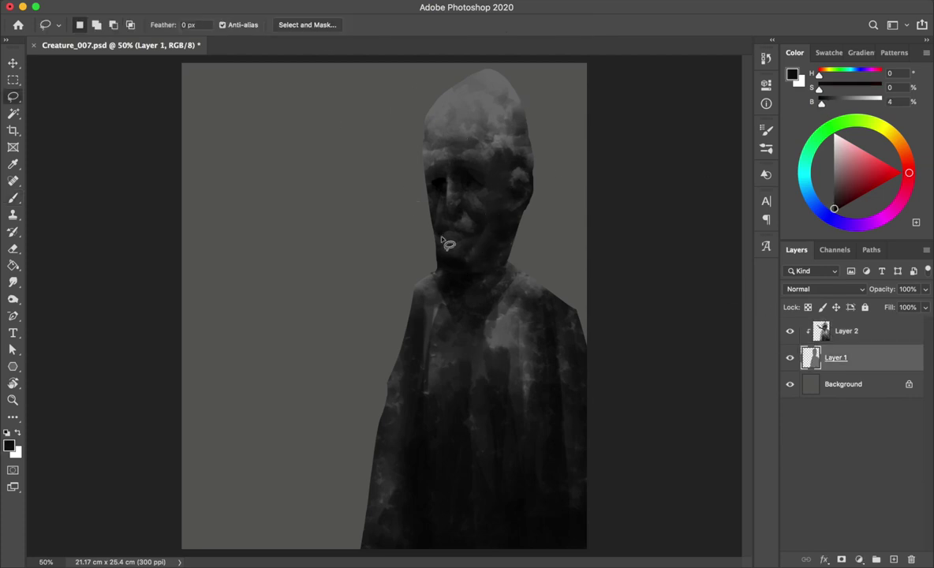
{"action": "left_click_drag", "start_coordinate": [432, 195], "coordinate": [443, 259]}
{"action": "key", "text": "b"}
{"action": "left_click", "coordinate": [469, 224], "text": "alt"}
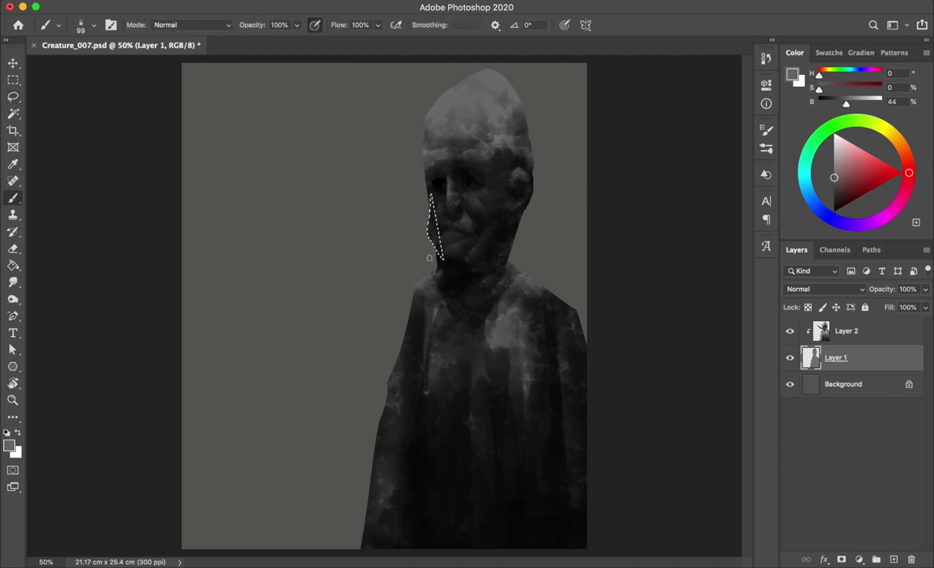
{"action": "key", "text": "ctrl+shift+h"}
{"action": "key", "text": "ctrl+s"}
Step: Lasso the chin edge and mirror the canvas to compare the chin
{"action": "key", "text": "l"}
{"action": "mouse_move", "coordinate": [335, 231]}
{"action": "left_mouse_down"}
{"action": "mouse_move", "coordinate": [322, 276]}
{"action": "mouse_move", "coordinate": [325, 254]}
{"action": "left_mouse_up"}
{"action": "key", "text": "b"}
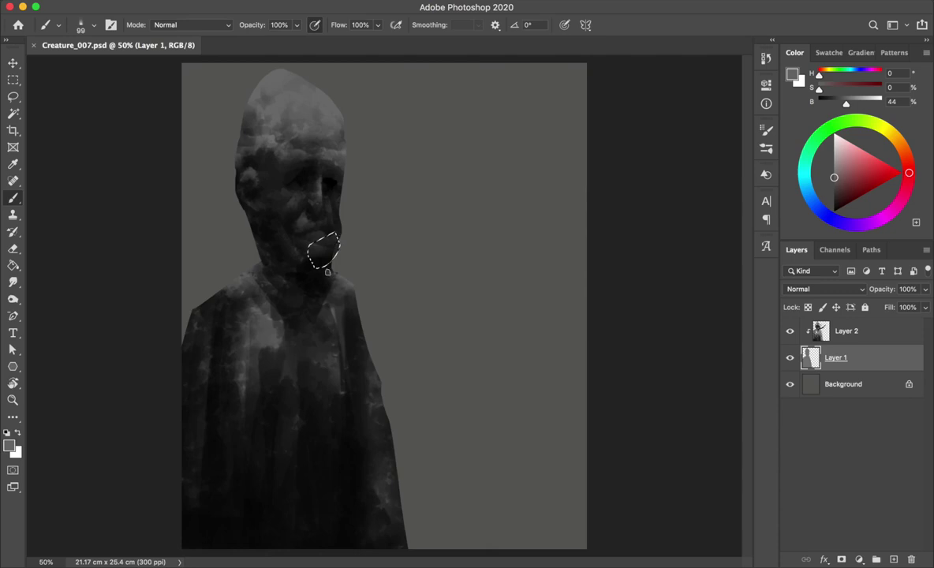
{"action": "key", "text": "ctrl+shift+h"}
{"action": "key", "text": "ctrl+shift+h"}
{"action": "key", "text": "ctrl+shift+h"}
{"action": "key", "text": "l"}
{"action": "key", "text": "b"}
{"action": "key", "text": "ctrl+d"}
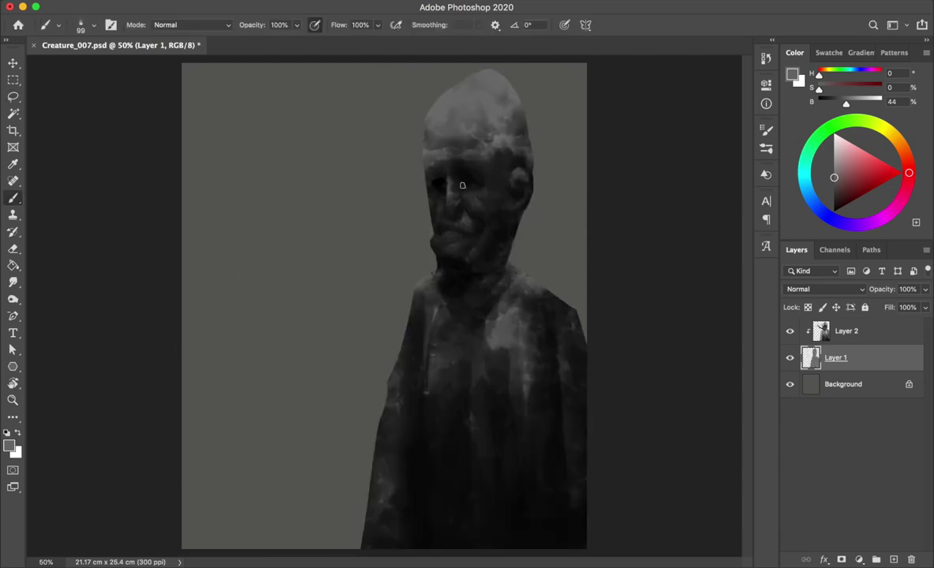
{"action": "key", "text": "ctrl+shift+h"}
Step: Lasso the area around the chin, check the mirrored figure, and save
{"action": "key", "text": "ctrl+shift+h"}
{"action": "key", "text": "l"}
{"action": "left_click_drag", "start_coordinate": [439, 241], "coordinate": [436, 267]}
{"action": "key", "text": "b"}
{"action": "key", "text": "ctrl+shift+h"}
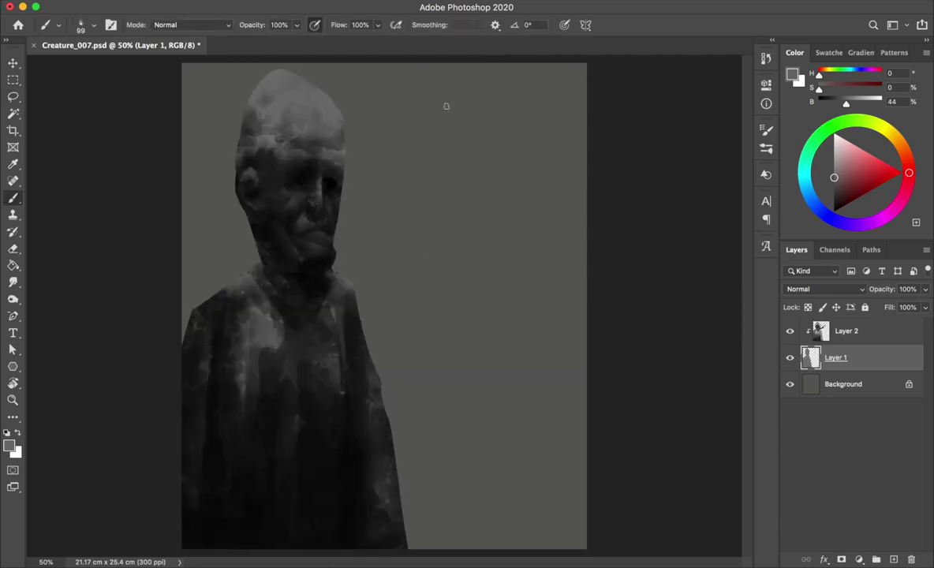
{"action": "key", "text": "ctrl+shift+h"}
{"action": "key", "text": "ctrl+shift+h"}
{"action": "key", "text": "ctrl+s"}
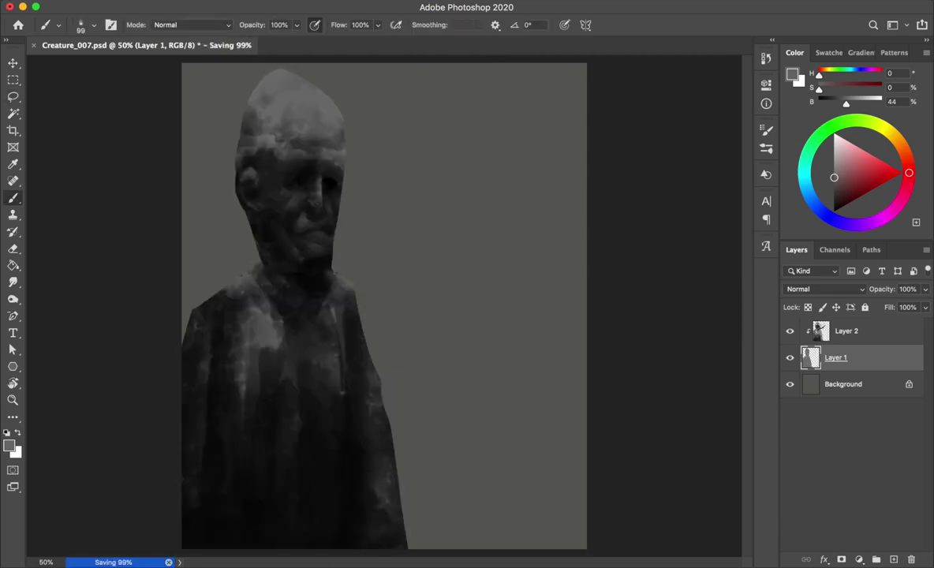
Step: Trial-delete lasso regions right and left of the figure, undo both, and save
{"action": "key", "text": "e"}
{"action": "key", "text": "l"}
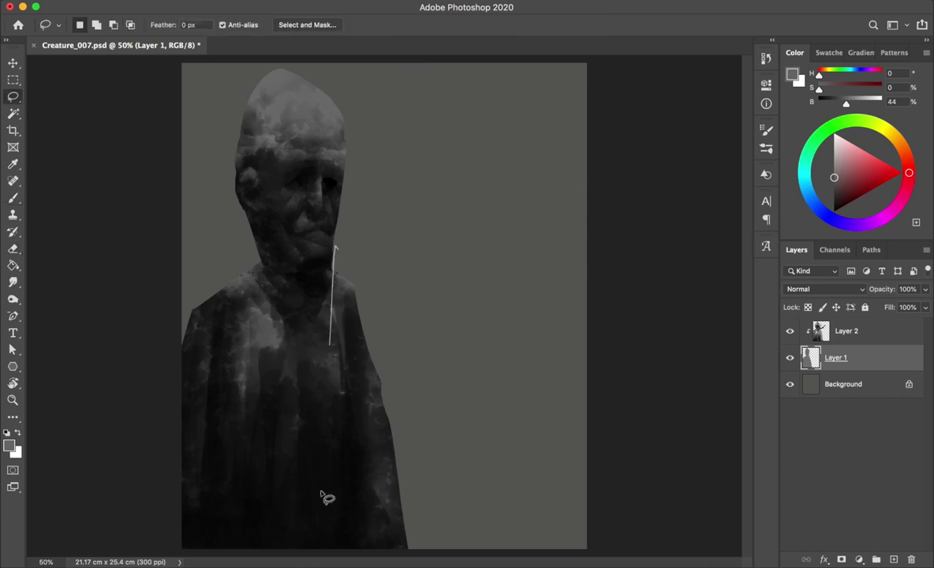
{"action": "left_click_drag", "start_coordinate": [340, 237], "coordinate": [421, 172]}
{"action": "key", "text": "Delete"}
{"action": "key", "text": "ctrl+d"}
{"action": "key", "text": "ctrl+z"}
{"action": "key", "text": "ctrl+z"}
{"action": "key", "text": "ctrl+z"}
{"action": "left_click_drag", "start_coordinate": [256, 259], "coordinate": [245, 236]}
{"action": "key", "text": "Delete"}
{"action": "key", "text": "ctrl+d"}
{"action": "key", "text": "ctrl+z"}
{"action": "key", "text": "ctrl+z"}
{"action": "key", "text": "ctrl+z"}
{"action": "key", "text": "ctrl+s"}
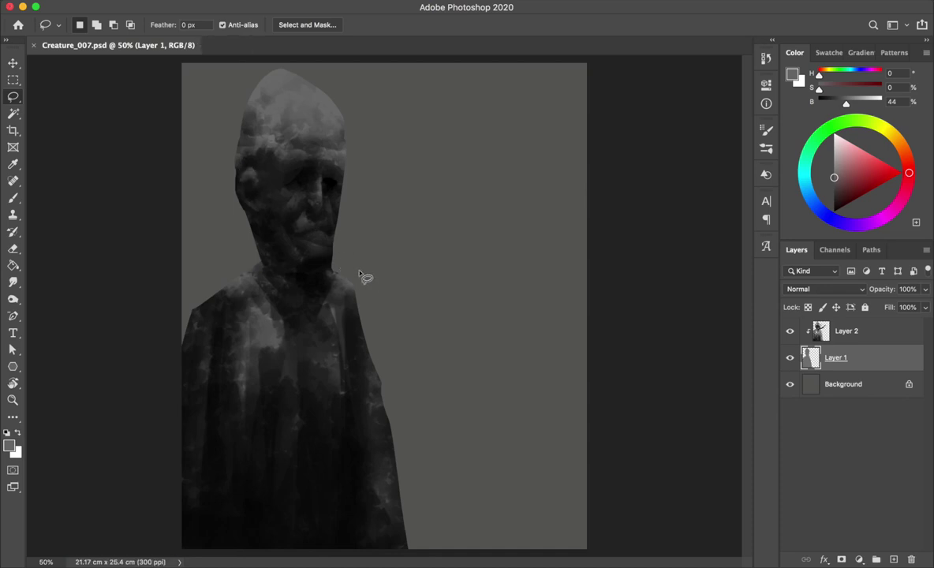
Step: Move the lassoed lower body downward
{"action": "left_click_drag", "start_coordinate": [363, 272], "coordinate": [382, 242]}
{"action": "key", "text": "v"}
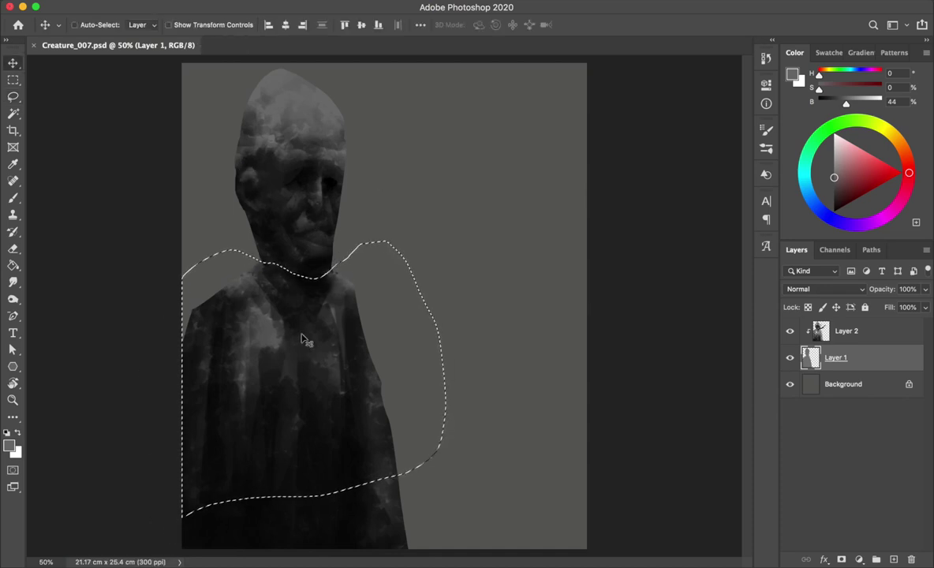
{"action": "left_click_drag", "start_coordinate": [301, 340], "coordinate": [300, 361]}
{"action": "key", "text": "ctrl+d"}
Step: Lasso the face and neck and Paint Bucket fill them darker
{"action": "key", "text": "l"}
{"action": "mouse_move", "coordinate": [330, 251]}
{"action": "left_mouse_down"}
{"action": "mouse_move", "coordinate": [304, 339]}
{"action": "mouse_move", "coordinate": [273, 198]}
{"action": "left_mouse_up"}
{"action": "key", "text": "g"}
{"action": "left_click", "coordinate": [307, 312]}
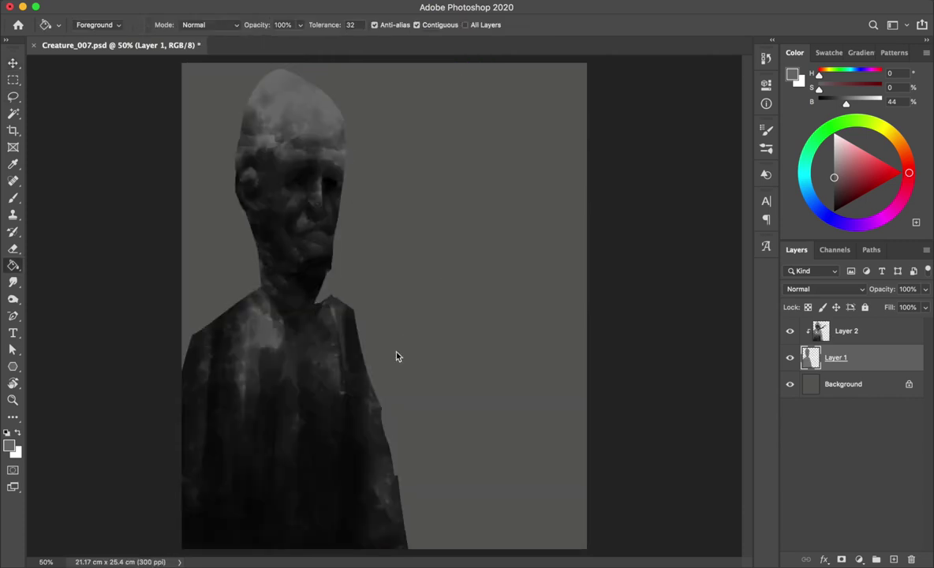
Step: Lasso the shoulder area and hide Layer 2 to view the flat silhouette
{"action": "key", "text": "l"}
{"action": "mouse_move", "coordinate": [332, 268]}
{"action": "left_mouse_down"}
{"action": "mouse_move", "coordinate": [323, 306]}
{"action": "mouse_move", "coordinate": [382, 423]}
{"action": "mouse_move", "coordinate": [381, 240]}
{"action": "left_mouse_up"}
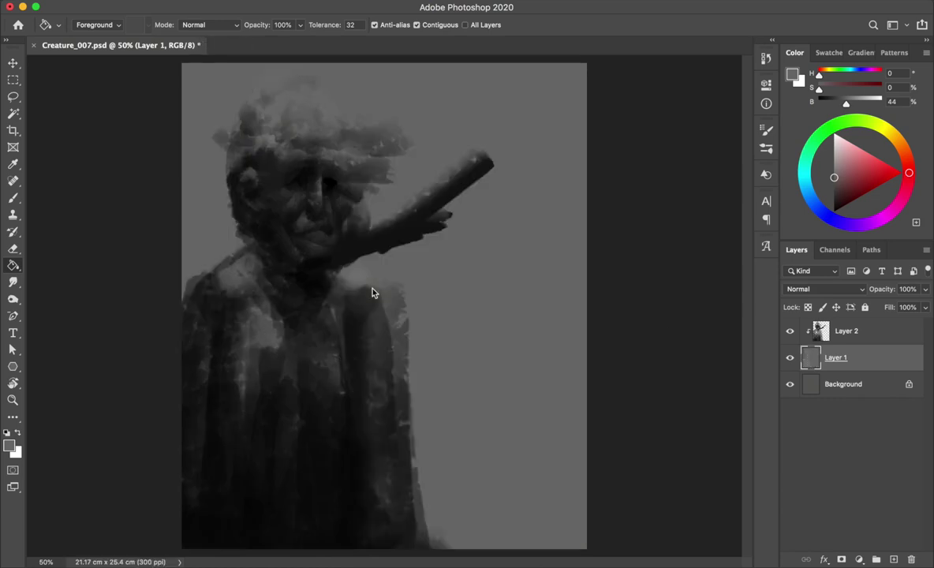
{"action": "left_click", "coordinate": [847, 330]}
{"action": "left_click", "coordinate": [790, 330]}
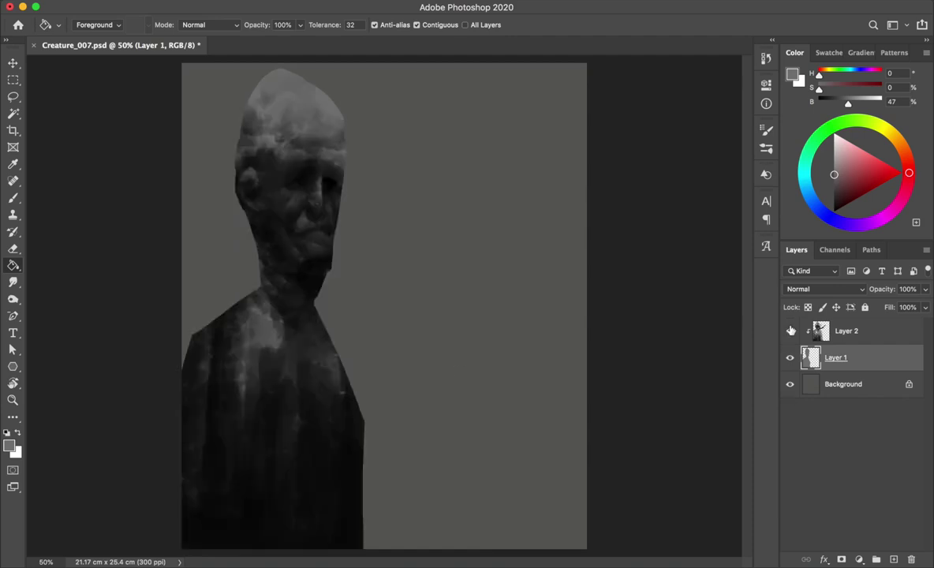
Step: Set the brush size to 179 px and toggle Layer 2 visibility off and on
{"action": "key", "text": "b"}
{"action": "right_click", "coordinate": [542, 355]}
{"action": "type", "text": "179"}
{"action": "key", "text": "Return"}
{"action": "left_click", "coordinate": [789, 331]}
{"action": "left_click", "coordinate": [790, 331]}
{"action": "key", "text": "shift+Right"}
{"action": "key", "text": "shift+Right"}
{"action": "key", "text": "shift+Right"}
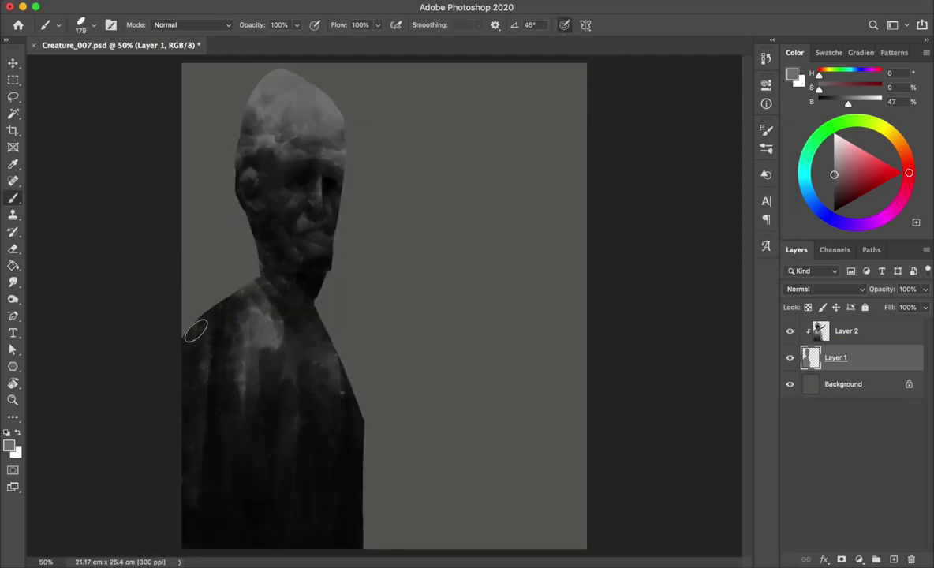
Step: With the elliptical 83 eraser, curve the coat's right edge, narrow the neck, and save
{"action": "key", "text": "e"}
{"action": "right_click", "coordinate": [338, 317]}
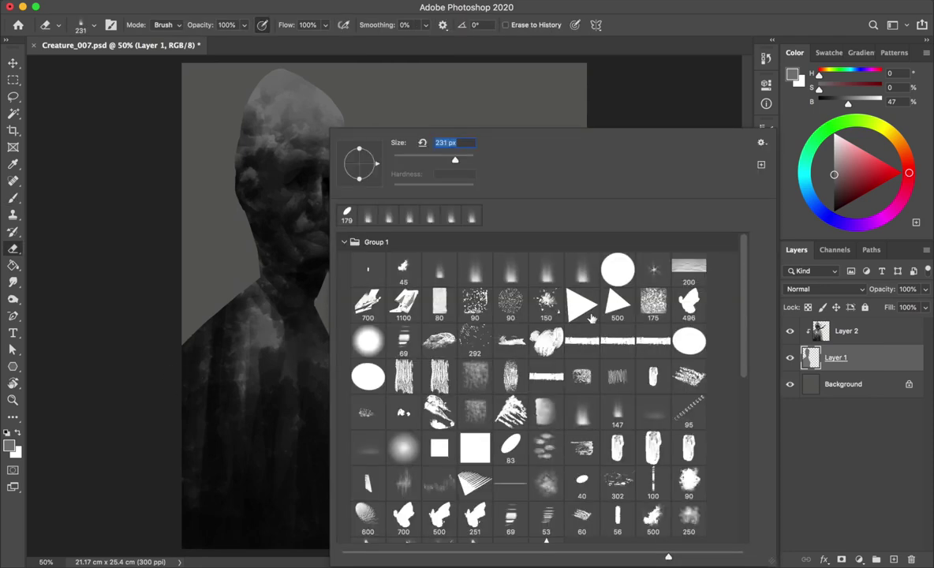
{"action": "left_click", "coordinate": [510, 447]}
{"action": "key", "text": "Return"}
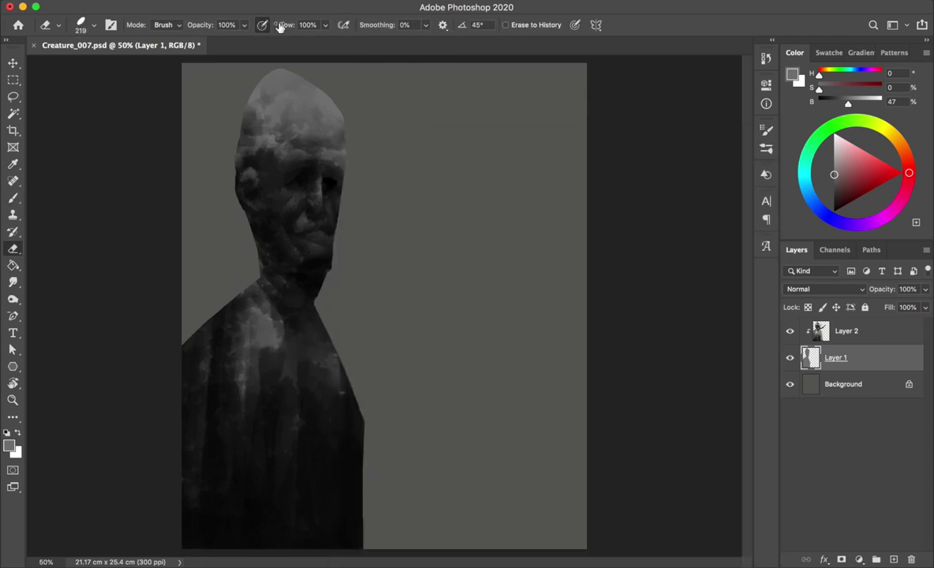
{"action": "mouse_move", "coordinate": [308, 288]}
{"action": "left_mouse_down"}
{"action": "mouse_move", "coordinate": [363, 545]}
{"action": "mouse_move", "coordinate": [323, 361]}
{"action": "left_mouse_up"}
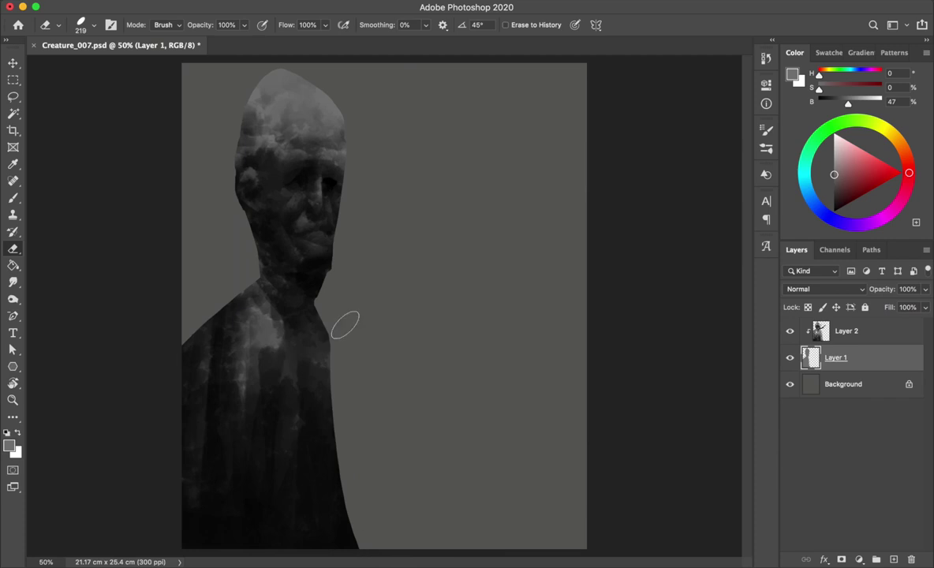
{"action": "left_click_drag", "start_coordinate": [327, 303], "coordinate": [334, 278]}
{"action": "key", "text": "ctrl+s"}
Step: Lasso the head and warp its domed top lower and broader
{"action": "key", "text": "l"}
{"action": "mouse_move", "coordinate": [386, 142]}
{"action": "left_mouse_down"}
{"action": "mouse_move", "coordinate": [379, 96]}
{"action": "mouse_move", "coordinate": [398, 150]}
{"action": "left_mouse_up"}
{"action": "key", "text": "ctrl+t"}
{"action": "mouse_move", "coordinate": [279, 87]}
{"action": "left_mouse_down"}
{"action": "mouse_move", "coordinate": [283, 117]}
{"action": "mouse_move", "coordinate": [247, 94]}
{"action": "mouse_move", "coordinate": [320, 108]}
{"action": "left_mouse_up"}
{"action": "key", "text": "Return"}
{"action": "key", "text": "ctrl+d"}
{"action": "key", "text": "alt+shift+bracketright"}
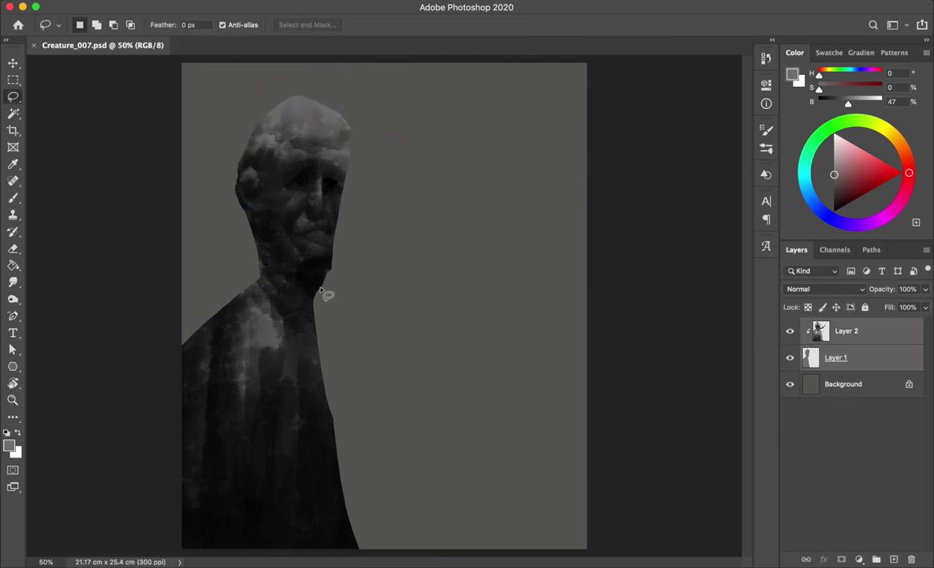
Step: Move the figure about 43 px right and clip Layer 2 to Layer 1
{"action": "key", "text": "v"}
{"action": "left_click_drag", "start_coordinate": [297, 340], "coordinate": [331, 344]}
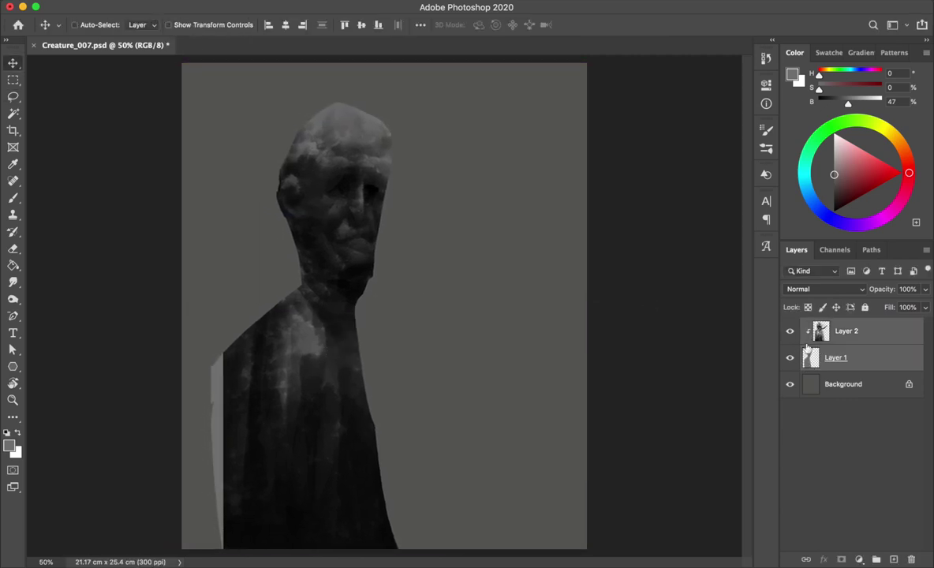
{"action": "left_click", "coordinate": [806, 333], "text": "alt"}
{"action": "key", "text": "b"}
{"action": "key", "text": "alt+bracketright"}
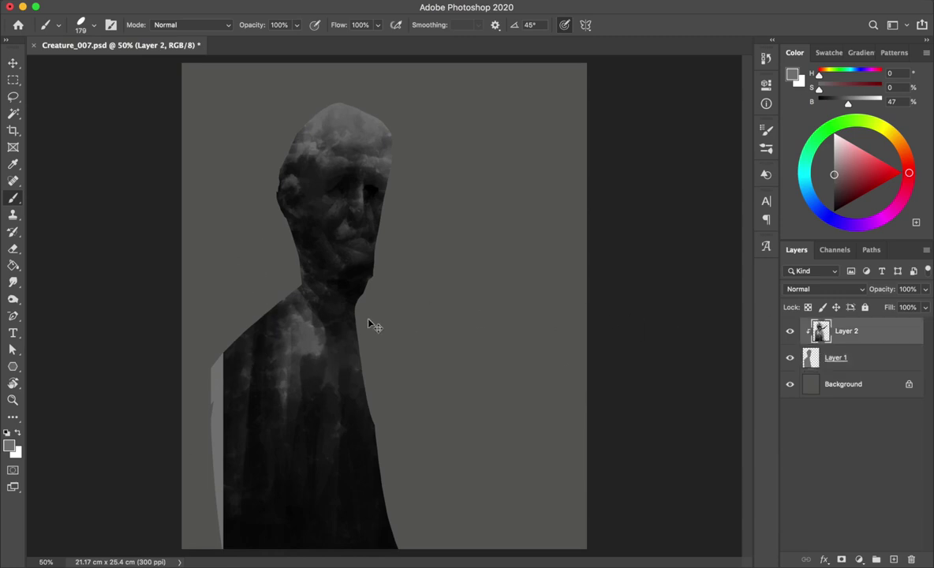
Step: Warp the lassoed body, bulging its left side and raising the shoulders
{"action": "key", "text": "l"}
{"action": "left_click_drag", "start_coordinate": [389, 343], "coordinate": [387, 340]}
{"action": "key", "text": "ctrl+t"}
{"action": "left_click_drag", "start_coordinate": [195, 397], "coordinate": [126, 395]}
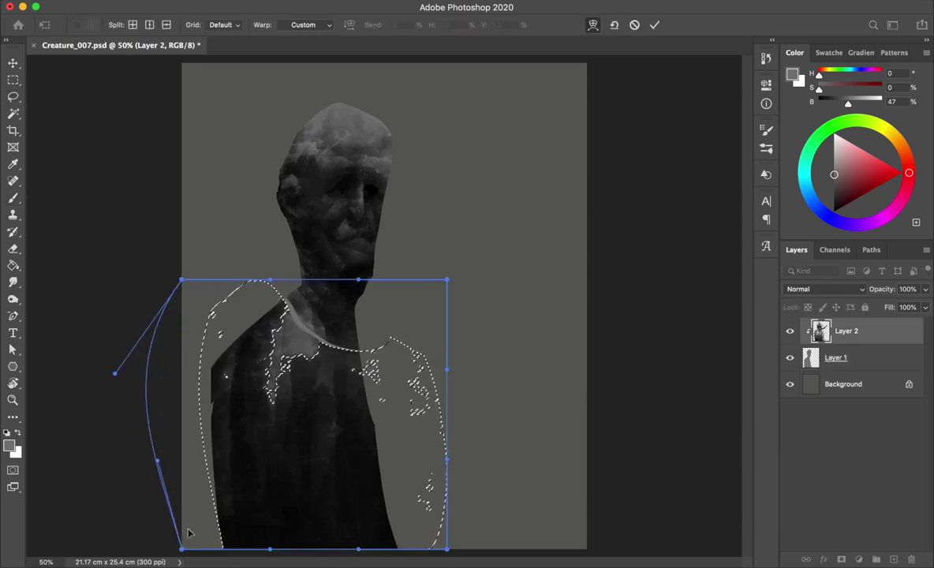
{"action": "left_click_drag", "start_coordinate": [288, 285], "coordinate": [293, 286]}
{"action": "key", "text": "Return"}
{"action": "key", "text": "ctrl+d"}
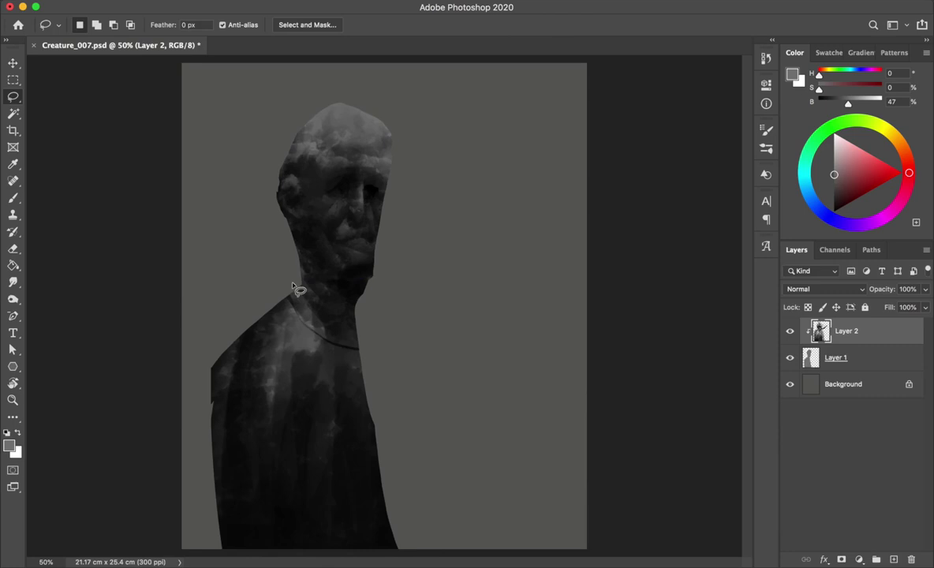
{"action": "key", "text": "ctrl+z"}
{"action": "key", "text": "ctrl+shift+z"}
Step: On Layer 1, paint out the body's left edge and bottom-left corner
{"action": "key", "text": "b"}
{"action": "key", "text": "alt+bracketleft"}
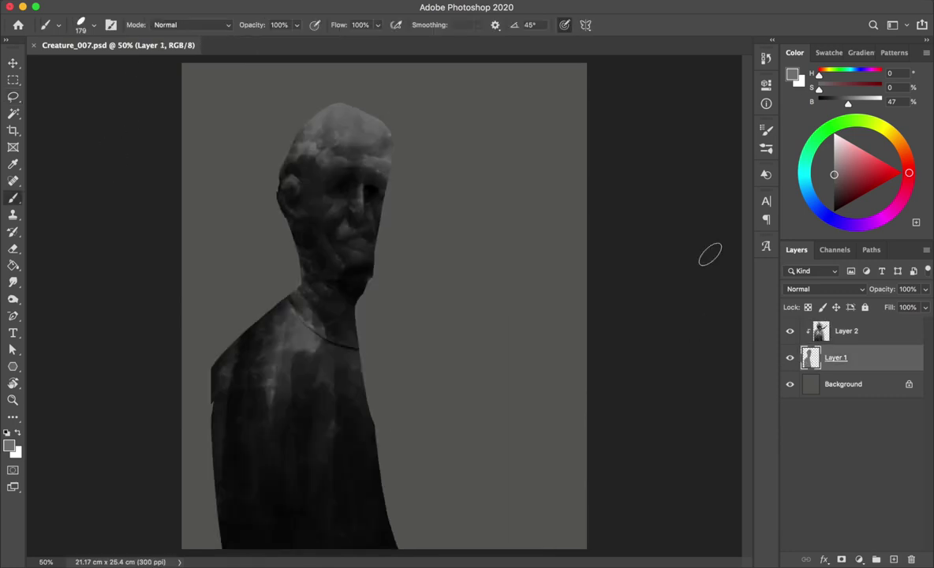
{"action": "left_click_drag", "start_coordinate": [193, 351], "coordinate": [197, 504]}
{"action": "mouse_move", "coordinate": [189, 348]}
{"action": "left_mouse_down"}
{"action": "mouse_move", "coordinate": [183, 552]}
{"action": "mouse_move", "coordinate": [193, 371]}
{"action": "left_mouse_up"}
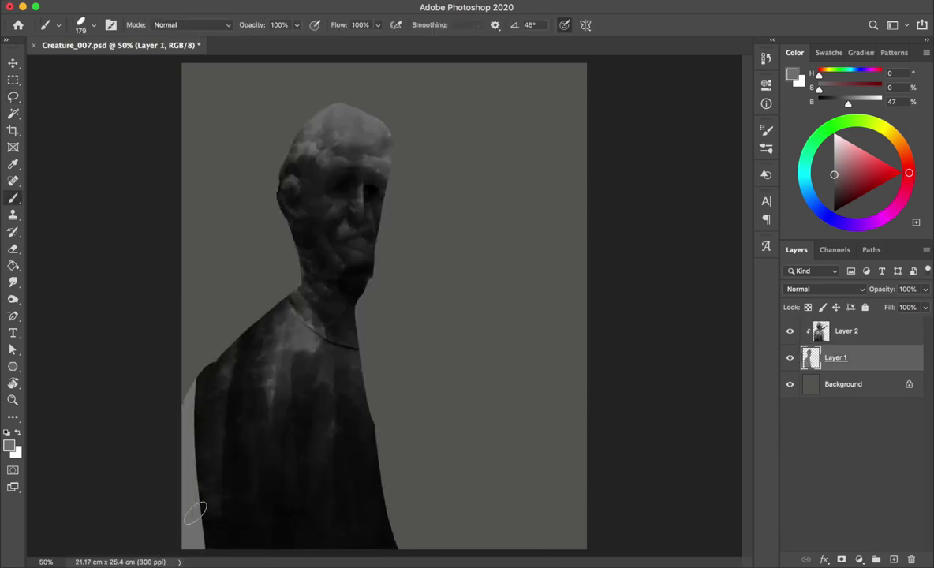
Step: Reselect the body on Layer 2, reshape it with Free Transform, and flip-check the canvas
{"action": "left_click", "coordinate": [847, 331]}
{"action": "key", "text": "l"}
{"action": "key", "text": "ctrl+shift+d"}
{"action": "key", "text": "ctrl+t"}
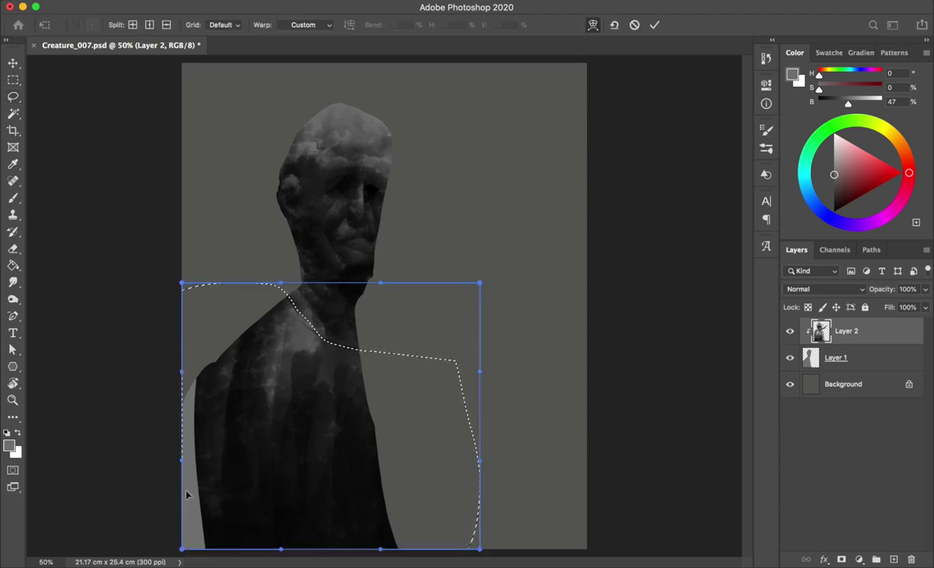
{"action": "left_click_drag", "start_coordinate": [182, 418], "coordinate": [125, 476]}
{"action": "key", "text": "Return"}
{"action": "key", "text": "ctrl+d"}
{"action": "key", "text": "ctrl+shift+h"}
{"action": "key", "text": "ctrl+shift+h"}
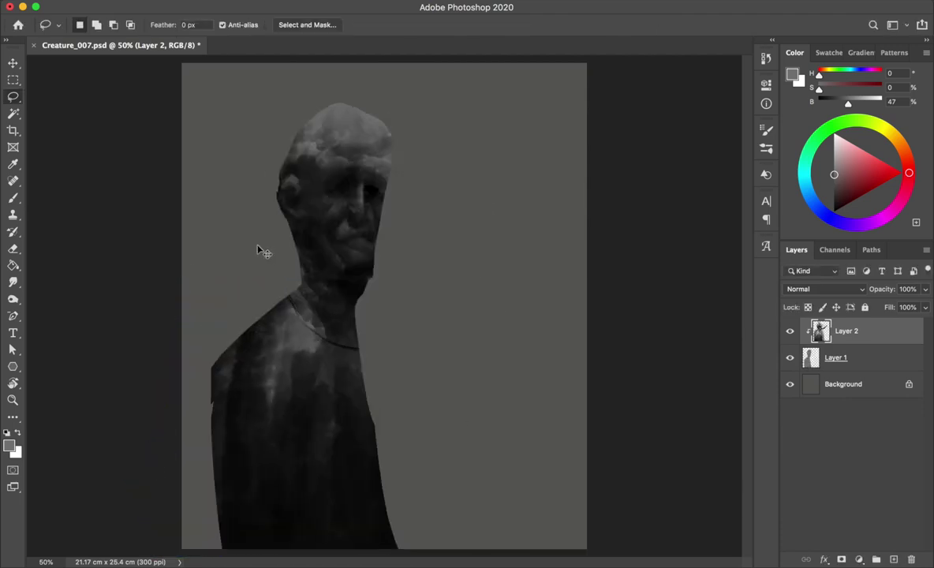
Step: Load the elliptical 83 brush, sample near-black, and lasso the left shoulder and arm on Layer 1
{"action": "key", "text": "b"}
{"action": "right_click", "coordinate": [328, 383]}
{"action": "left_click", "coordinate": [562, 267]}
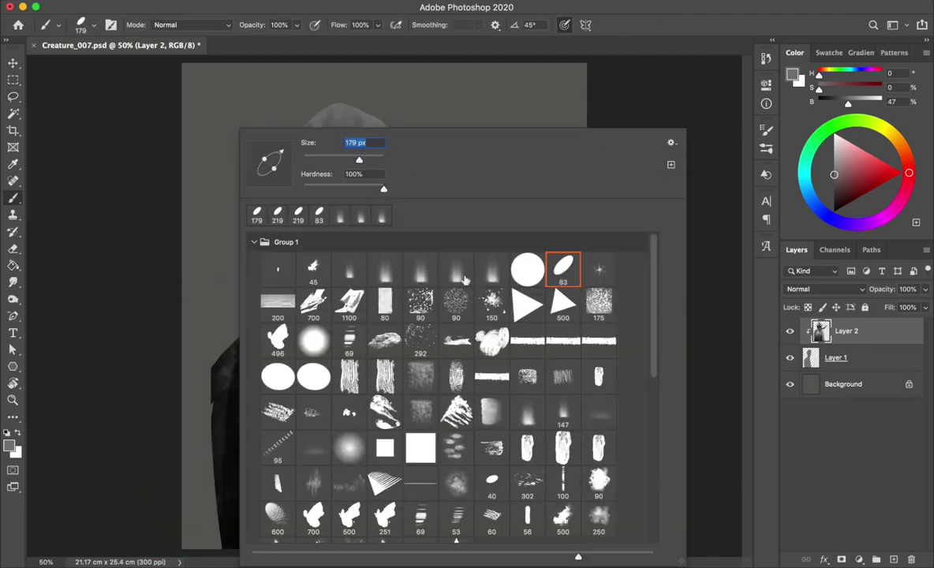
{"action": "key", "text": "Return"}
{"action": "left_click", "coordinate": [217, 381], "text": "alt"}
{"action": "left_click", "coordinate": [836, 358]}
{"action": "key", "text": "l"}
{"action": "left_click_drag", "start_coordinate": [214, 359], "coordinate": [273, 372]}
{"action": "key", "text": "b"}
{"action": "left_click", "coordinate": [689, 336], "text": "alt"}
{"action": "key", "text": "ctrl+d"}
Step: Save, zoom in, and warp the lower part of the lassoed head and neck upward on Layer 2
{"action": "key", "text": "ctrl+s"}
{"action": "key", "text": "b"}
{"action": "key", "text": "alt+bracketright"}
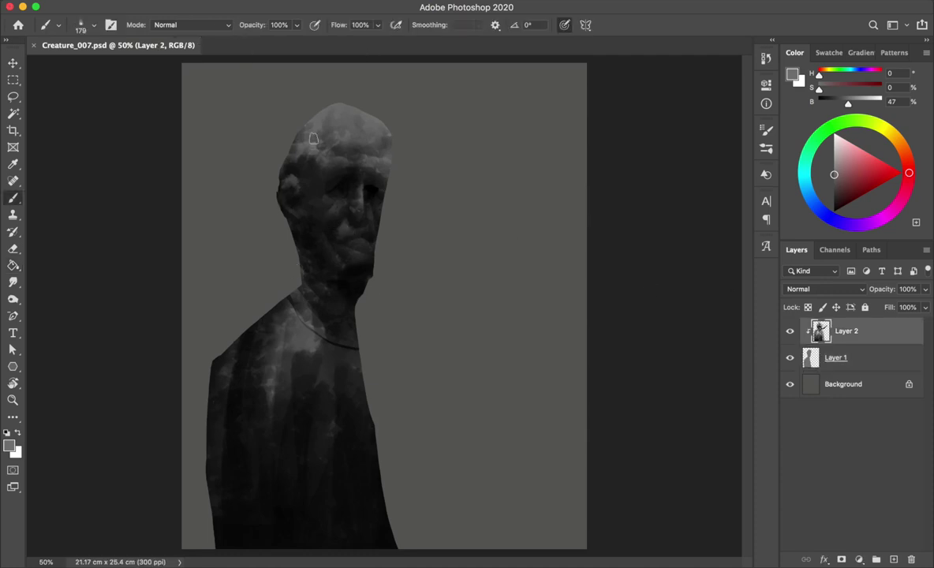
{"action": "scroll", "coordinate": [271, 190], "scroll_direction": "up", "scroll_amount": 3}
{"action": "key", "text": "l"}
{"action": "mouse_move", "coordinate": [427, 154]}
{"action": "left_mouse_down"}
{"action": "mouse_move", "coordinate": [211, 248]}
{"action": "mouse_move", "coordinate": [448, 179]}
{"action": "mouse_move", "coordinate": [453, 192]}
{"action": "left_mouse_up"}
{"action": "key", "text": "ctrl+t"}
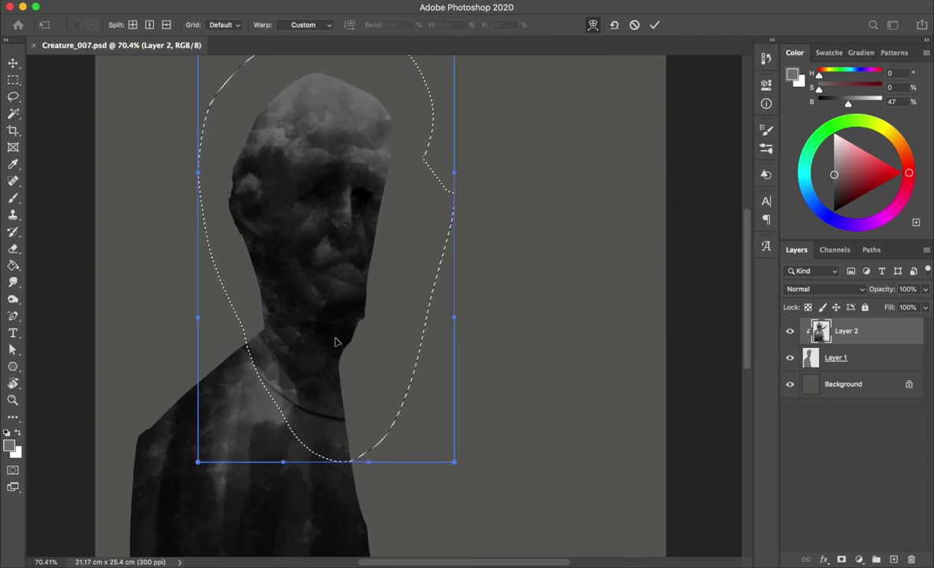
{"action": "left_click_drag", "start_coordinate": [335, 457], "coordinate": [327, 374]}
{"action": "key", "text": "Return"}
Step: Nudge the head region down and brush over the collar
{"action": "key", "text": "v"}
{"action": "mouse_move", "coordinate": [315, 288]}
{"action": "left_mouse_down"}
{"action": "mouse_move", "coordinate": [324, 279]}
{"action": "mouse_move", "coordinate": [454, 280]}
{"action": "left_mouse_up"}
{"action": "key", "text": "ctrl+d"}
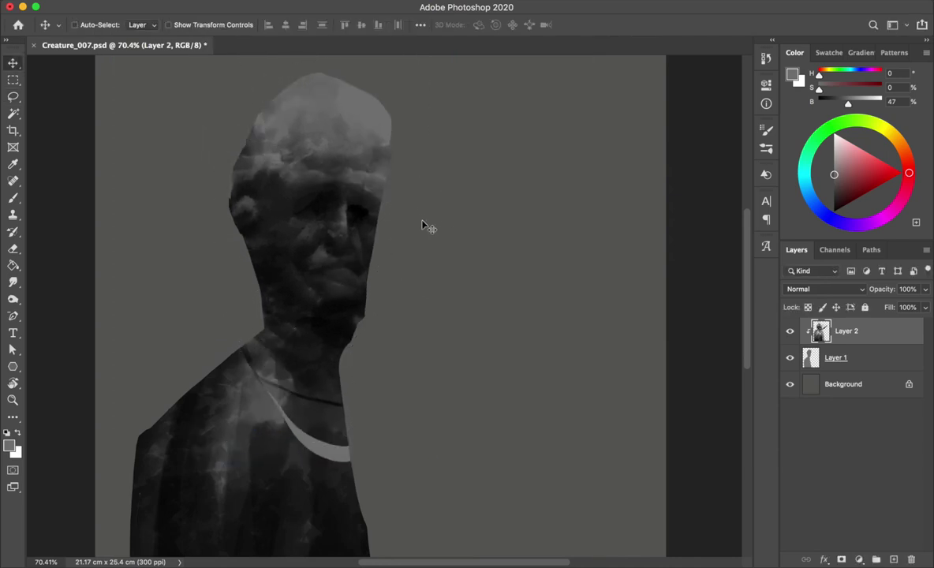
{"action": "key", "text": "b"}
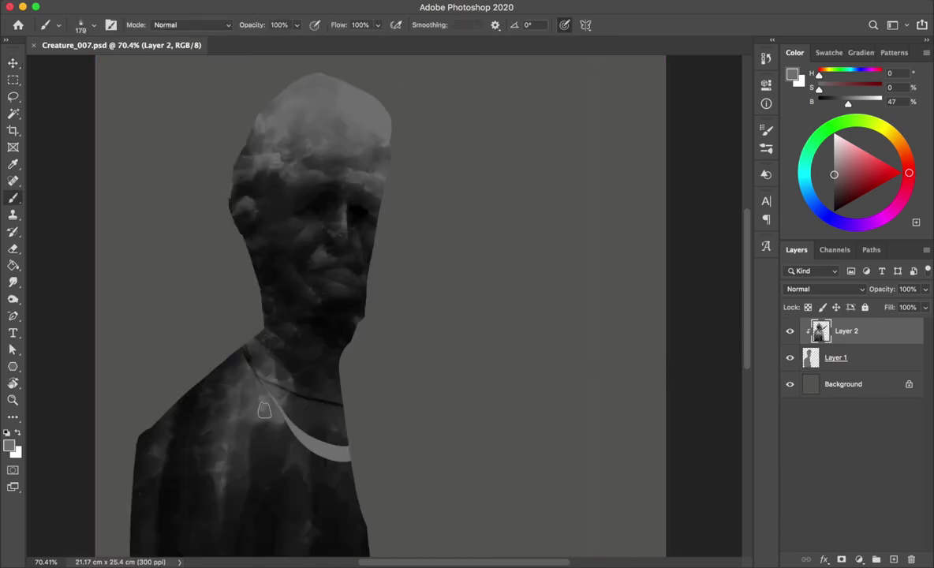
{"action": "left_click_drag", "start_coordinate": [322, 447], "coordinate": [333, 501]}
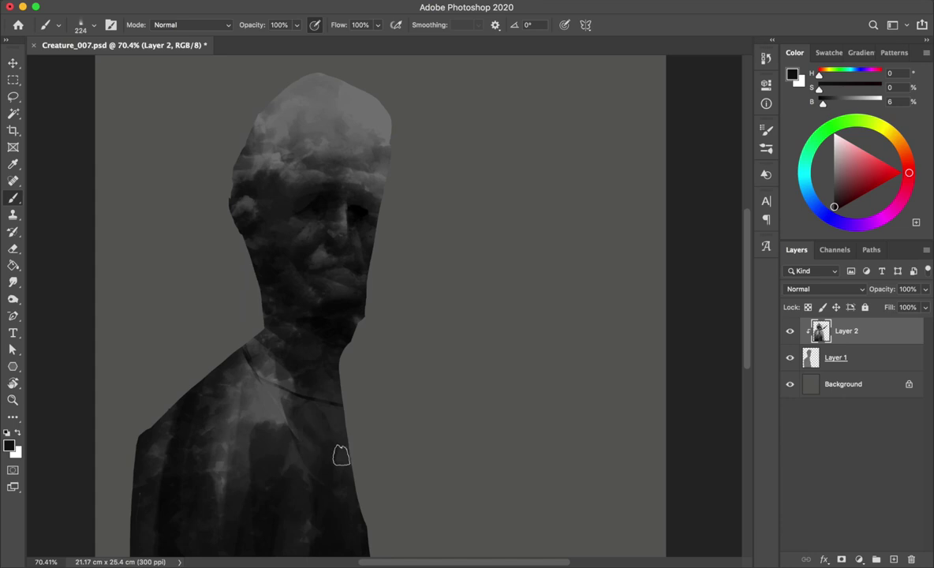
Step: Darken the collar area with a dark colour sampled from the coat
{"action": "left_click_drag", "start_coordinate": [298, 424], "coordinate": [271, 402]}
{"action": "left_click", "coordinate": [310, 394], "text": "alt"}
{"action": "left_click", "coordinate": [272, 396], "text": "alt"}
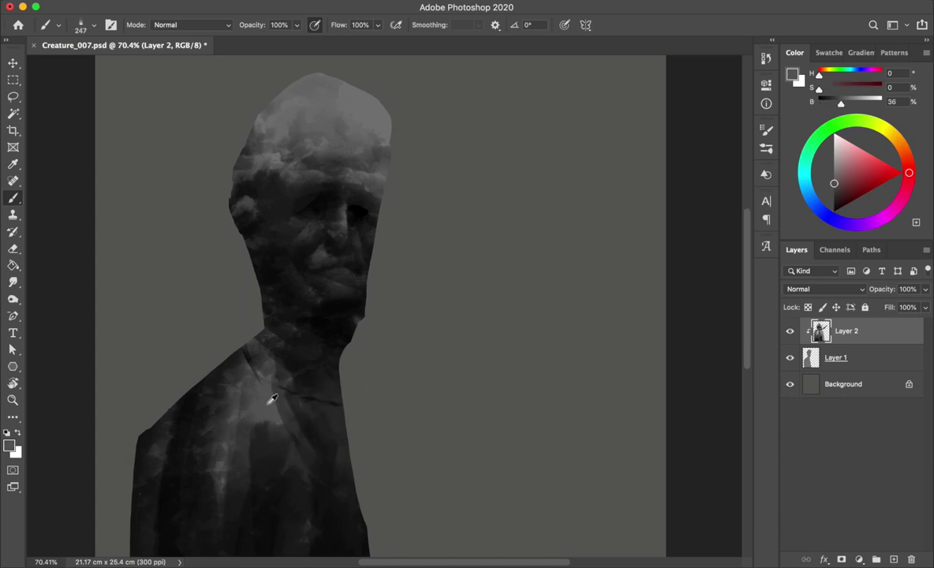
{"action": "left_click_drag", "start_coordinate": [348, 438], "coordinate": [362, 374]}
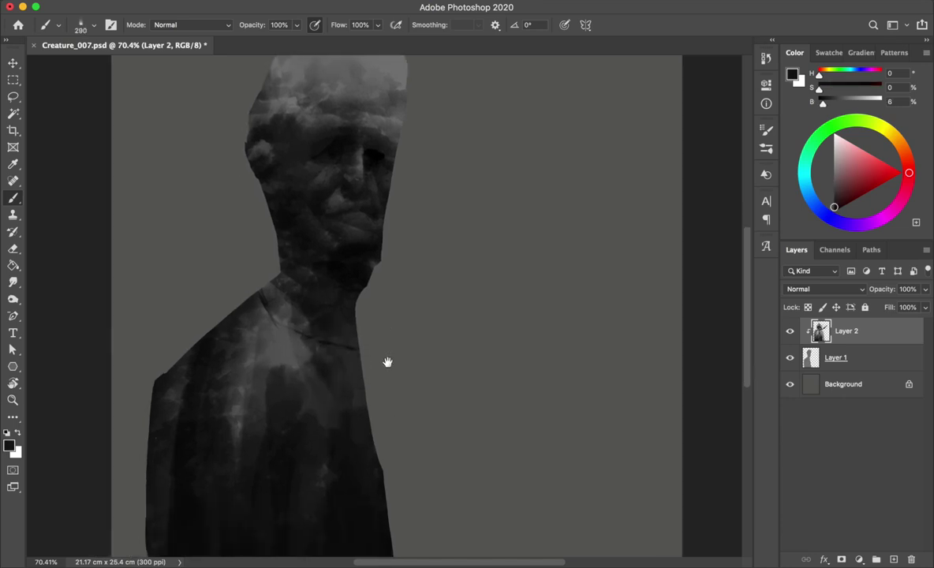
Step: Darken the neck and extend its left edge with sampled greys, then save
{"action": "left_click", "coordinate": [263, 307], "text": "alt"}
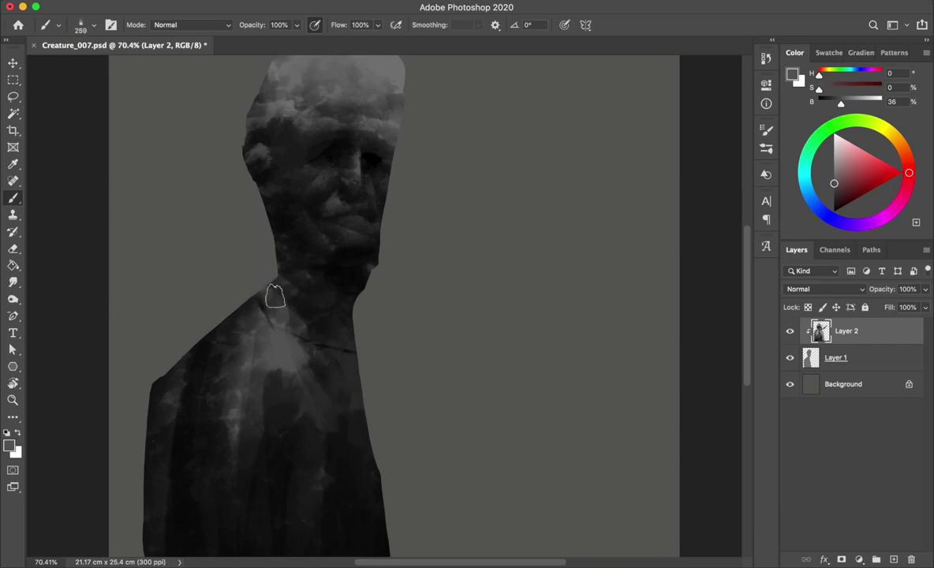
{"action": "scroll", "coordinate": [265, 233], "scroll_direction": "left", "scroll_amount": 5}
{"action": "left_click", "coordinate": [413, 260], "text": "alt"}
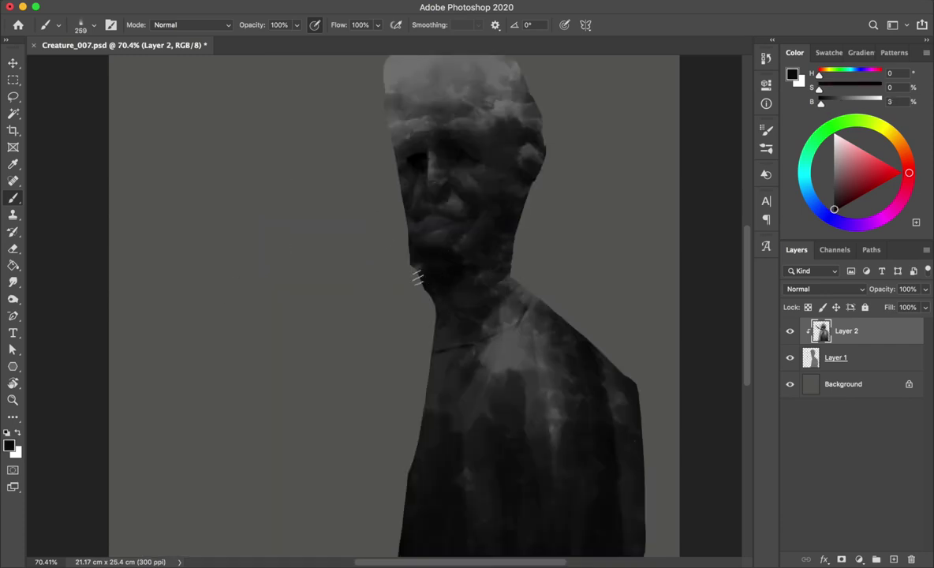
{"action": "mouse_move", "coordinate": [420, 268]}
{"action": "left_mouse_down"}
{"action": "mouse_move", "coordinate": [455, 317]}
{"action": "mouse_move", "coordinate": [459, 265]}
{"action": "mouse_move", "coordinate": [439, 332]}
{"action": "left_mouse_up"}
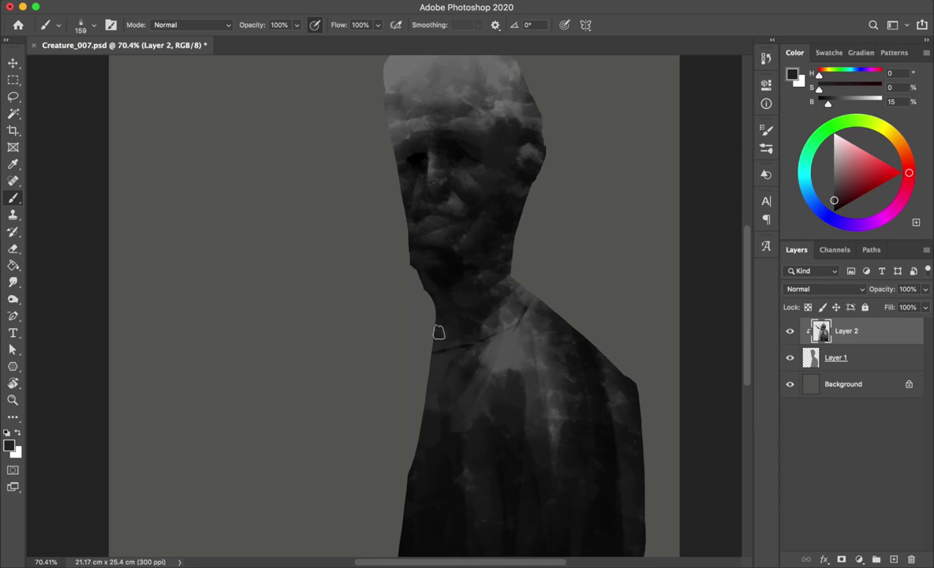
{"action": "left_click", "coordinate": [411, 268], "text": "alt"}
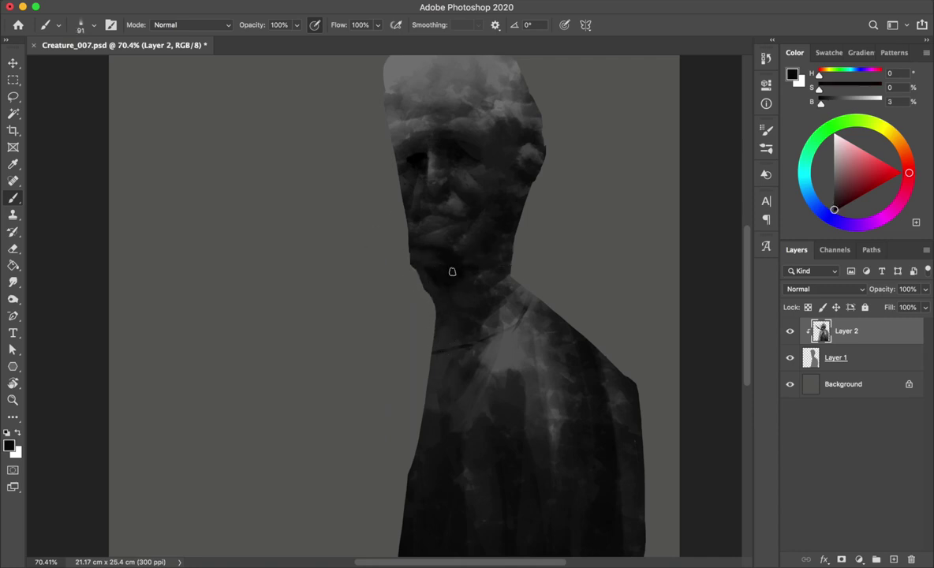
{"action": "key", "text": "ctrl+s"}
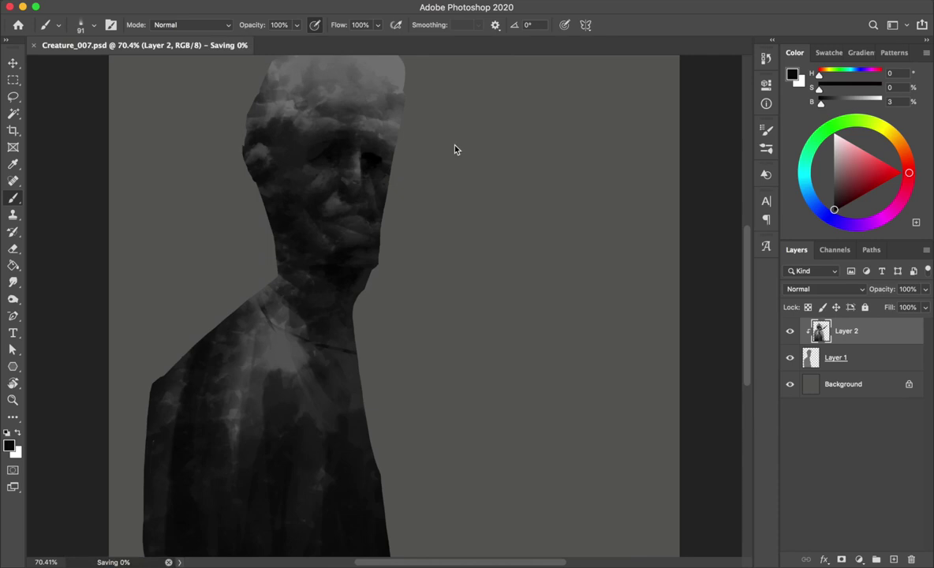
Step: Paint over the bright bump on the head's side and shrink the brush
{"action": "left_click", "coordinate": [254, 152], "text": "alt"}
{"action": "left_click_drag", "start_coordinate": [254, 153], "coordinate": [237, 142]}
{"action": "left_click_drag", "start_coordinate": [312, 89], "coordinate": [302, 88]}
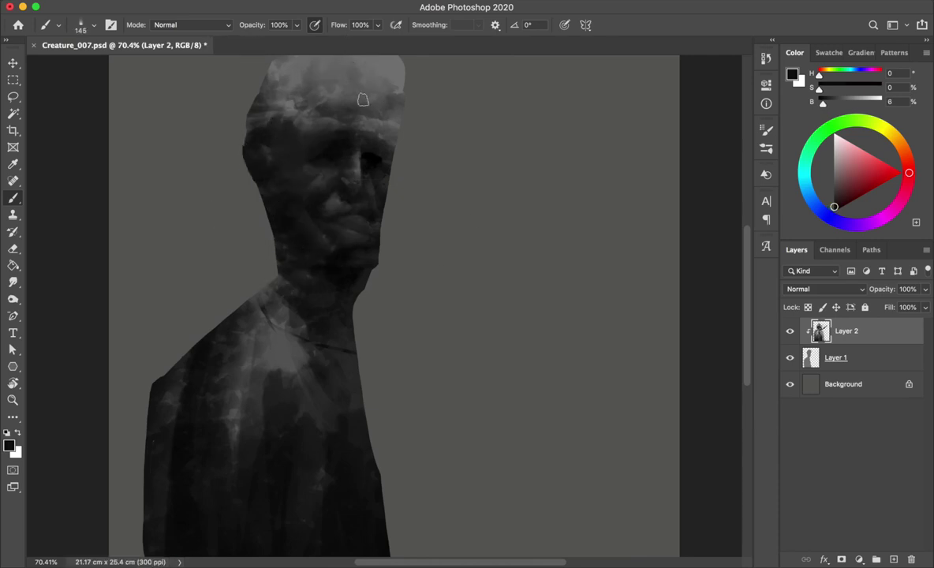
{"action": "right_click", "coordinate": [305, 119]}
{"action": "right_click", "coordinate": [284, 118]}
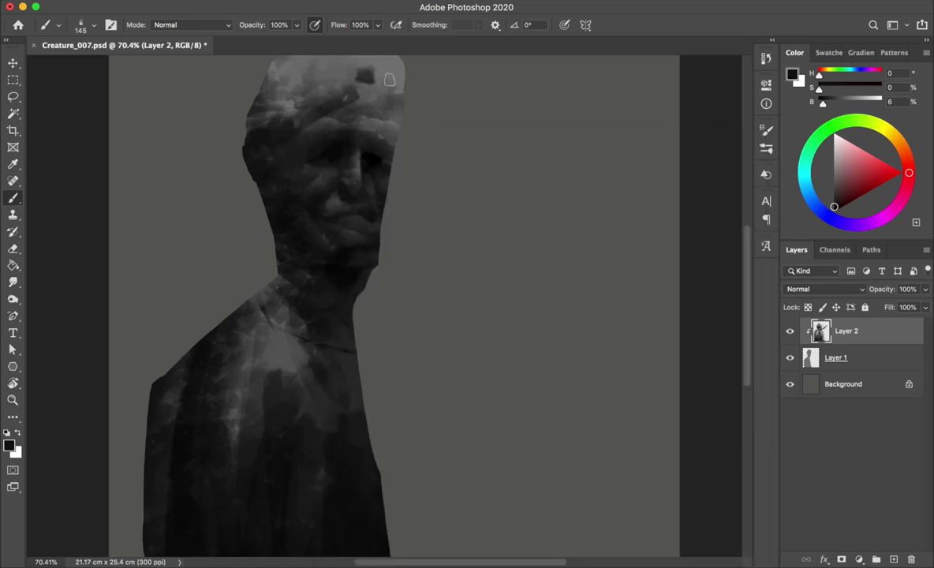
Step: Smooth the head's left edge with sampled near-black, then mirror the canvas and select Layer 1
{"action": "left_click", "coordinate": [265, 114], "text": "alt"}
{"action": "left_click", "coordinate": [255, 132], "text": "alt"}
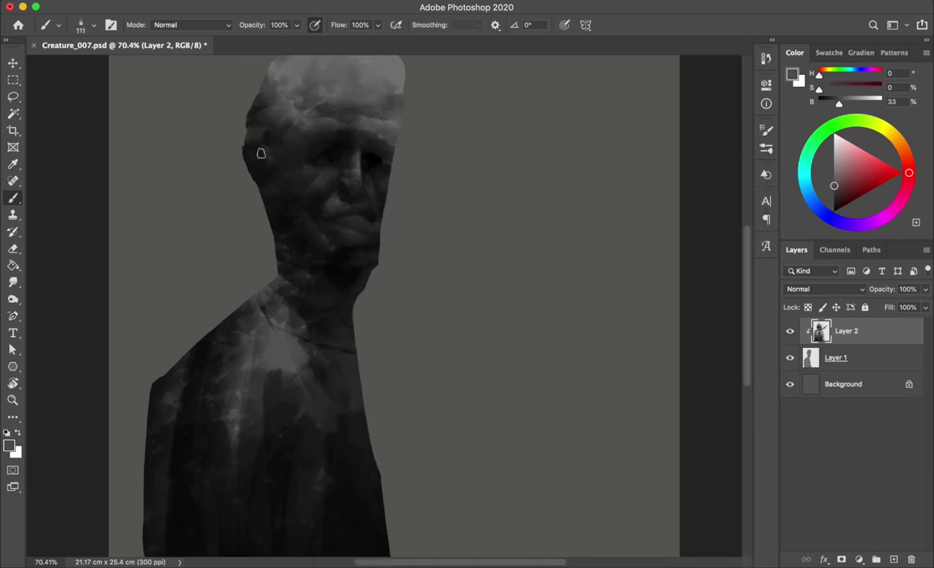
{"action": "left_click", "coordinate": [246, 123], "text": "alt"}
{"action": "mouse_move", "coordinate": [246, 123]}
{"action": "left_mouse_down"}
{"action": "mouse_move", "coordinate": [270, 149]}
{"action": "mouse_move", "coordinate": [261, 158]}
{"action": "mouse_move", "coordinate": [266, 197]}
{"action": "left_mouse_up"}
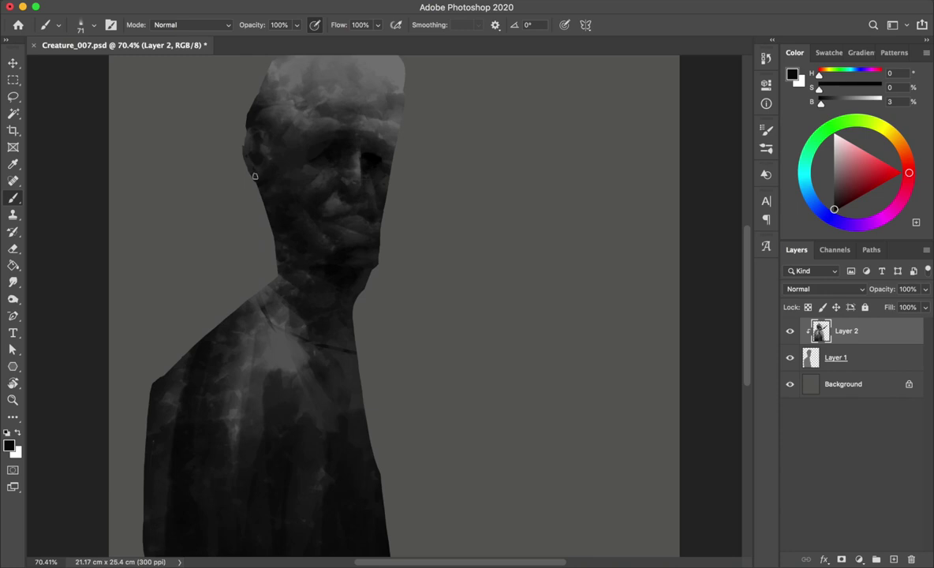
{"action": "key", "text": "h"}
{"action": "left_click", "coordinate": [844, 364]}
Step: Lasso an ear shape beside the head on Layer 1 and fill it with grey
{"action": "key", "text": "l"}
{"action": "left_click_drag", "start_coordinate": [538, 127], "coordinate": [544, 146]}
{"action": "key", "text": "g"}
{"action": "left_click", "coordinate": [513, 344], "text": "alt"}
{"action": "key", "text": "ctrl+d"}
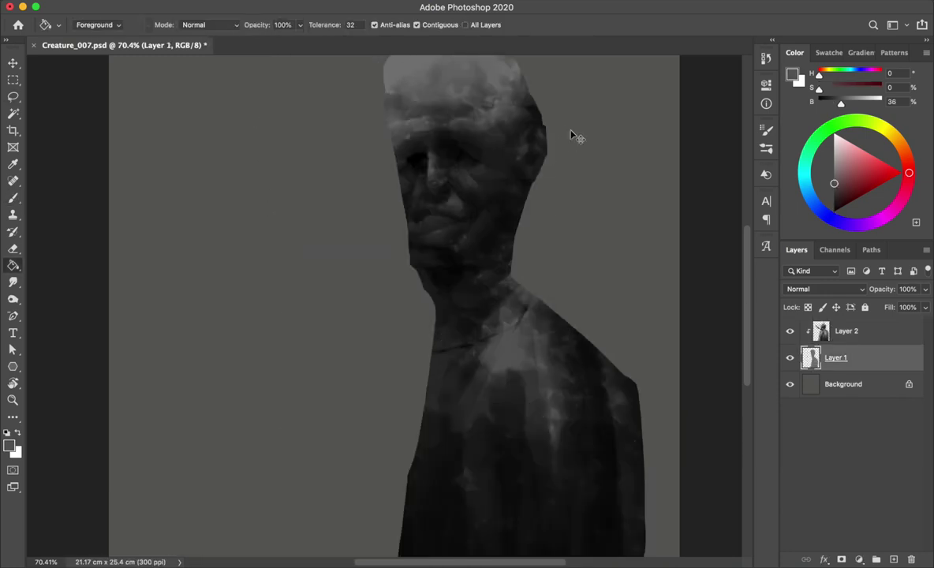
{"action": "key", "text": "h"}
Step: Refine the ear with further Lasso selections filled in darker grey, then deselect
{"action": "key", "text": "l"}
{"action": "left_click_drag", "start_coordinate": [250, 190], "coordinate": [250, 184]}
{"action": "key", "text": "g"}
{"action": "left_click", "coordinate": [249, 178]}
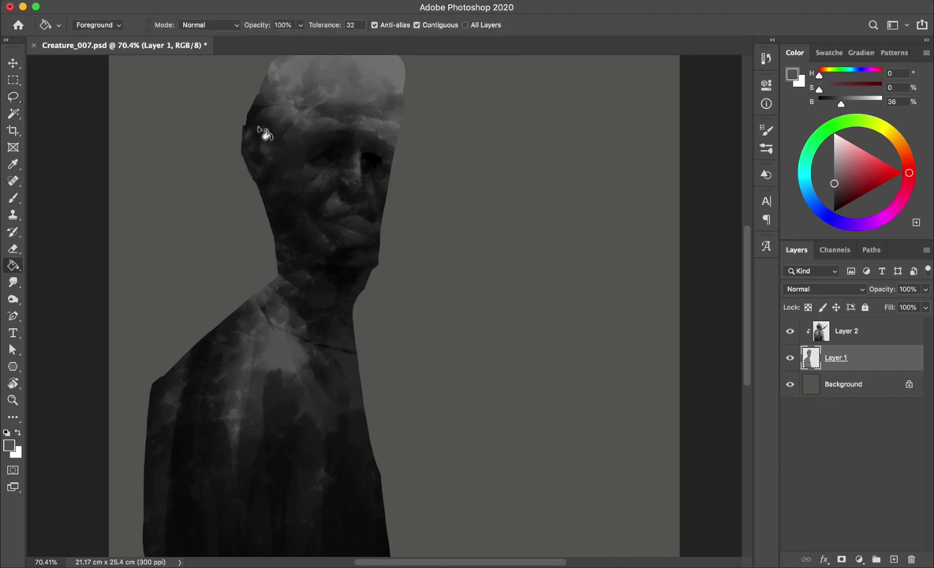
{"action": "key", "text": "l"}
{"action": "left_click_drag", "start_coordinate": [249, 130], "coordinate": [260, 132]}
{"action": "key", "text": "g"}
{"action": "left_click", "coordinate": [248, 150]}
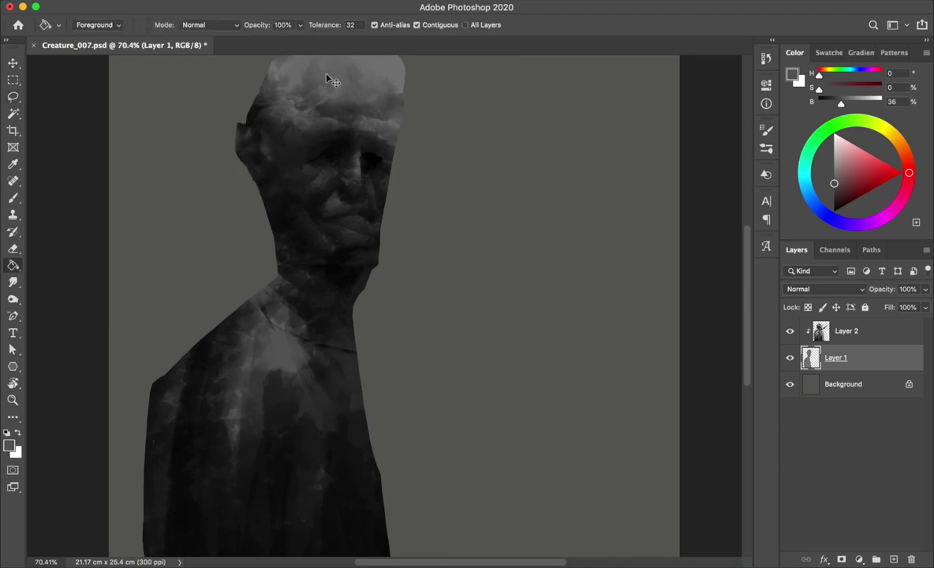
{"action": "key", "text": "ctrl+d"}
{"action": "key", "text": "h"}
Step: Return to Layer 2 with the Brush, sample darker tones near the ear and shrink the brush
{"action": "key", "text": "alt+]"}
{"action": "key", "text": "b"}
{"action": "left_click_drag", "start_coordinate": [478, 101], "coordinate": [488, 110]}
{"action": "left_click", "coordinate": [540, 138], "text": "alt"}
{"action": "left_click", "coordinate": [445, 148], "text": "alt"}
{"action": "key", "text": "bracketleft"}
{"action": "key", "text": "bracketleft"}
{"action": "key", "text": "bracketleft"}
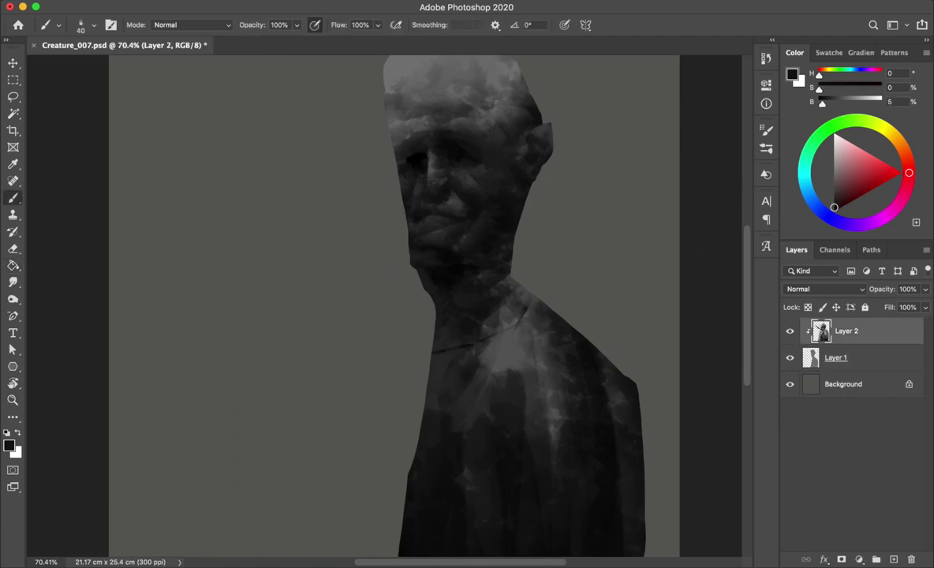
Step: Shade the ear with sampled dark and lighter greys, mirroring the canvas to check it
{"action": "left_click", "coordinate": [534, 160], "text": "alt"}
{"action": "key", "text": "h"}
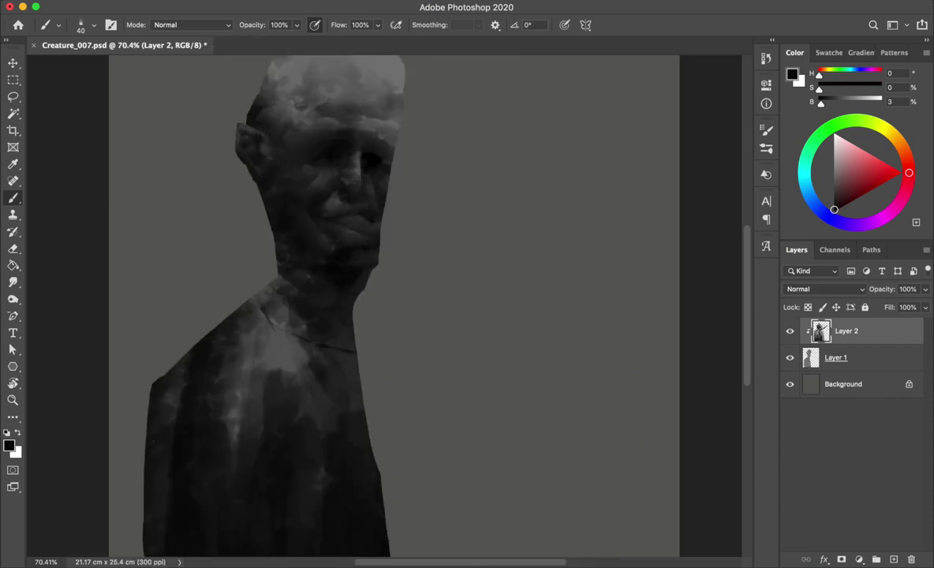
{"action": "left_click", "coordinate": [267, 150], "text": "alt"}
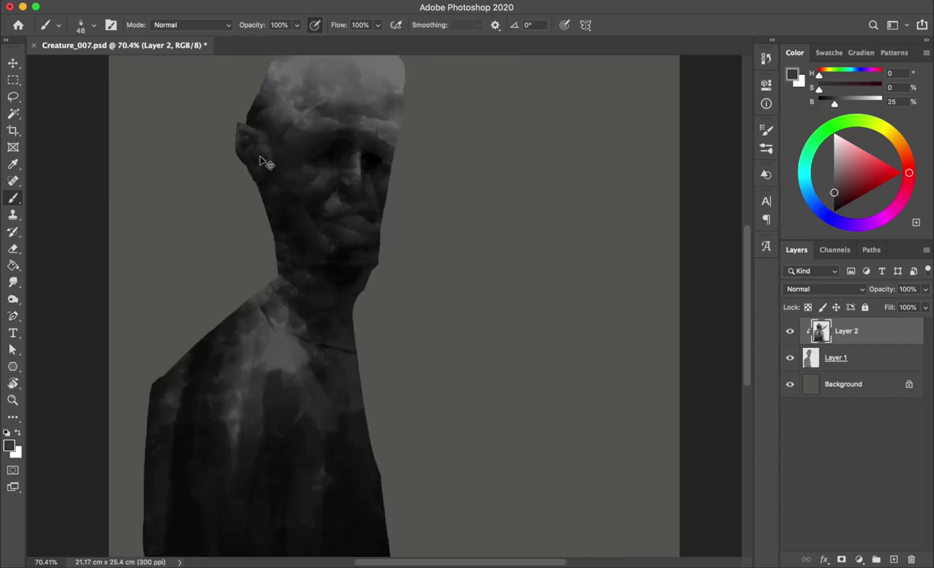
{"action": "left_click", "coordinate": [337, 138], "text": "alt"}
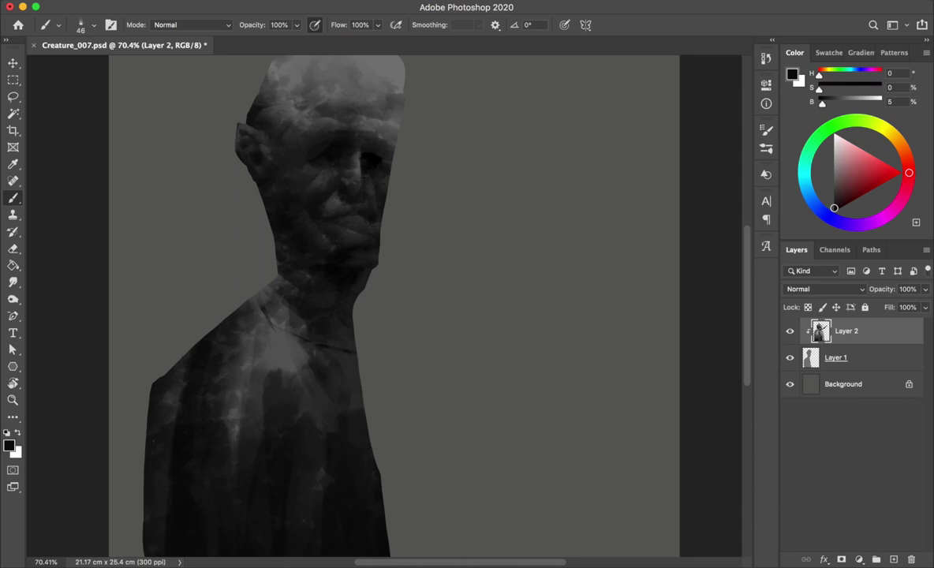
{"action": "left_click", "coordinate": [241, 131], "text": "alt"}
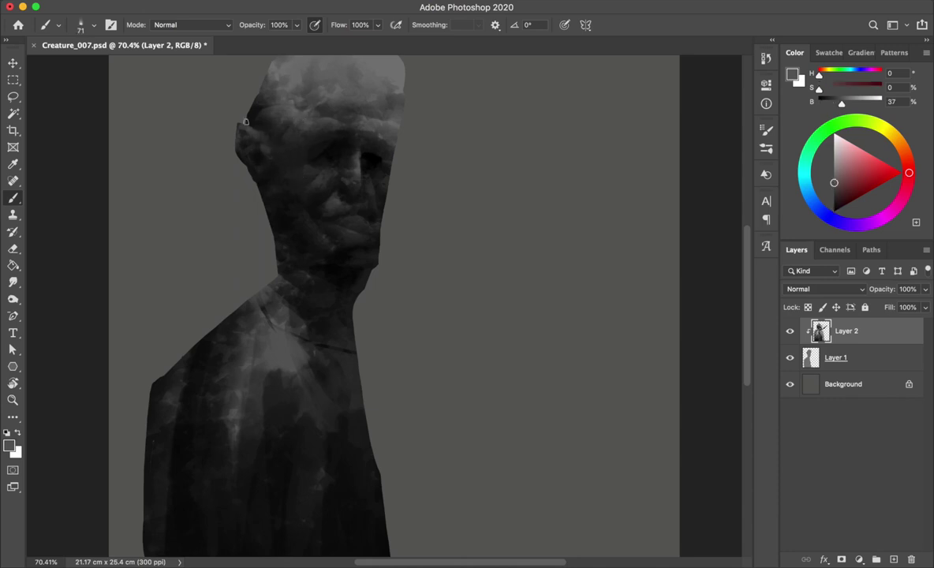
{"action": "key", "text": "h"}
{"action": "left_click", "coordinate": [473, 110], "text": "alt"}
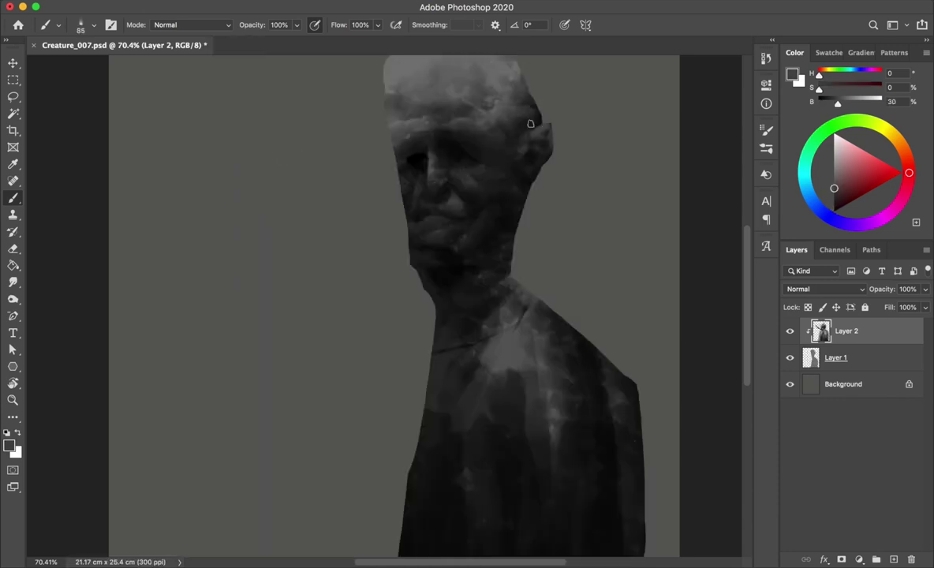
{"action": "left_click", "coordinate": [533, 165], "text": "alt"}
Step: Save the painting, hide Layer 2 and select the base silhouette Layer 1
{"action": "key", "text": "ctrl+s"}
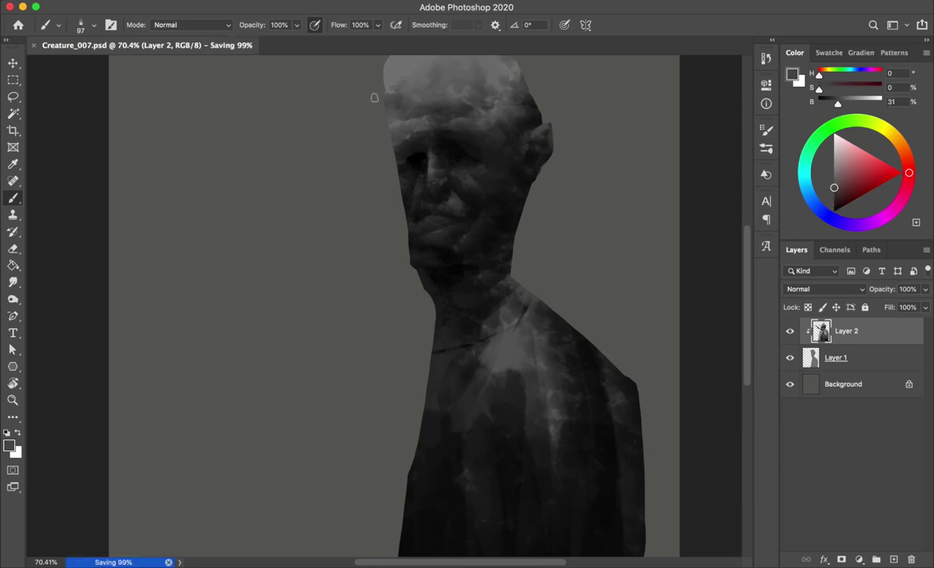
{"action": "key", "text": "h"}
{"action": "right_click", "coordinate": [396, 130]}
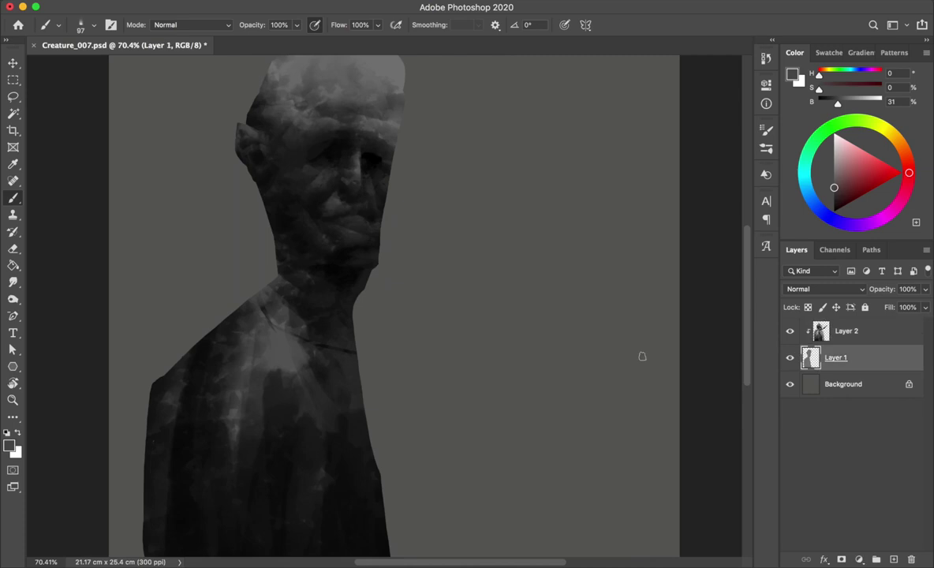
{"action": "left_click", "coordinate": [789, 331]}
{"action": "left_click", "coordinate": [837, 357]}
Step: Show Layer 2 again, pick a different brush tip and paint dark strokes along the jaw and cheek
{"action": "key", "text": "g"}
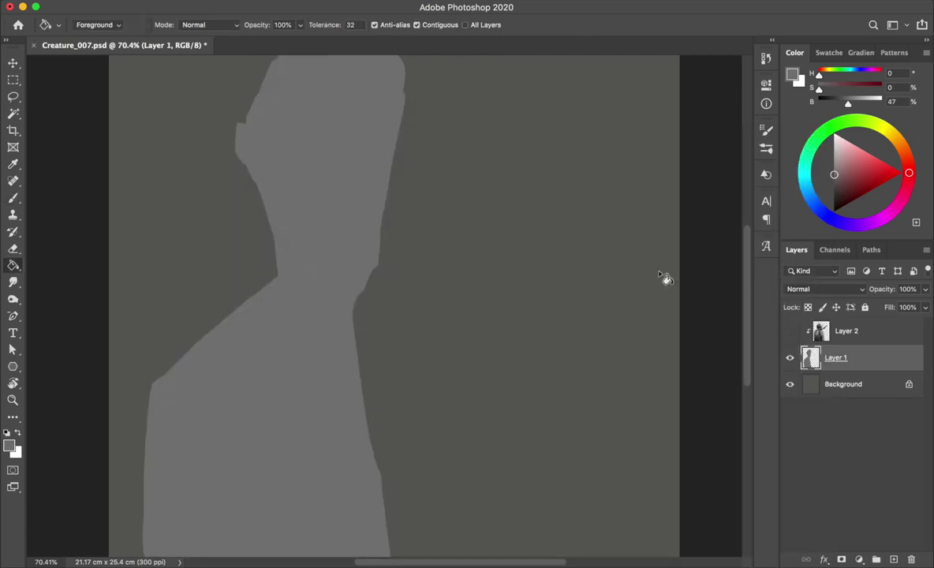
{"action": "key", "text": "ctrl+z"}
{"action": "key", "text": "b"}
{"action": "right_click", "coordinate": [607, 211]}
{"action": "left_click", "coordinate": [677, 266]}
{"action": "key", "text": "Return"}
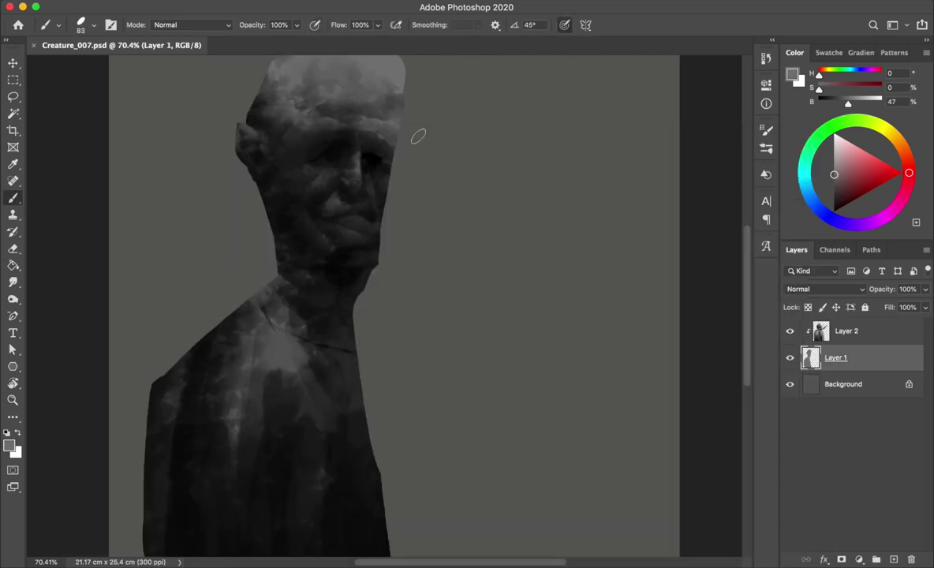
{"action": "mouse_move", "coordinate": [399, 130]}
{"action": "left_mouse_down"}
{"action": "mouse_move", "coordinate": [375, 208]}
{"action": "mouse_move", "coordinate": [376, 267]}
{"action": "mouse_move", "coordinate": [373, 252]}
{"action": "left_mouse_up"}
Step: Erase back along the jaw and neck edge, checking it on the mirrored canvas
{"action": "key", "text": "ctrl+shift+h"}
{"action": "key", "text": "e"}
{"action": "mouse_move", "coordinate": [436, 215]}
{"action": "left_mouse_down"}
{"action": "mouse_move", "coordinate": [394, 277]}
{"action": "mouse_move", "coordinate": [415, 330]}
{"action": "mouse_move", "coordinate": [421, 314]}
{"action": "mouse_move", "coordinate": [404, 271]}
{"action": "left_mouse_up"}
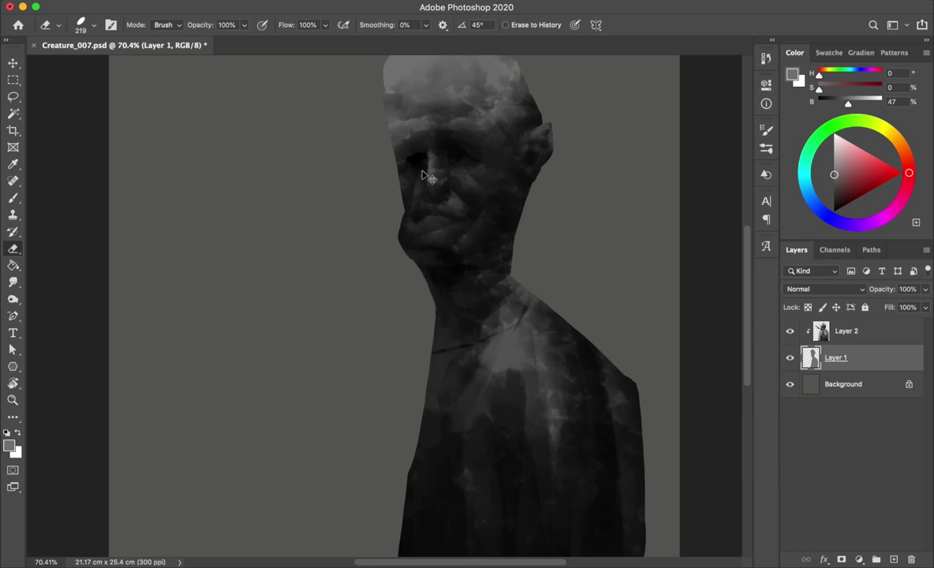
{"action": "key", "text": "ctrl+shift+h"}
{"action": "key", "text": "b"}
Step: Darken the eye socket with brush dabs, save, and choose a smaller round brush
{"action": "left_click_drag", "start_coordinate": [380, 158], "coordinate": [389, 164]}
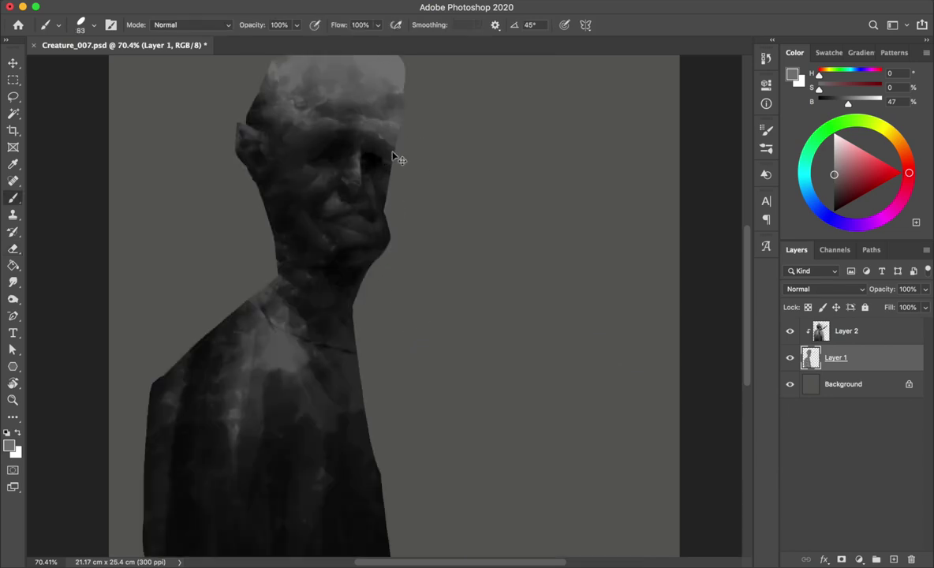
{"action": "key", "text": "ctrl+shift+h"}
{"action": "key", "text": "ctrl+s"}
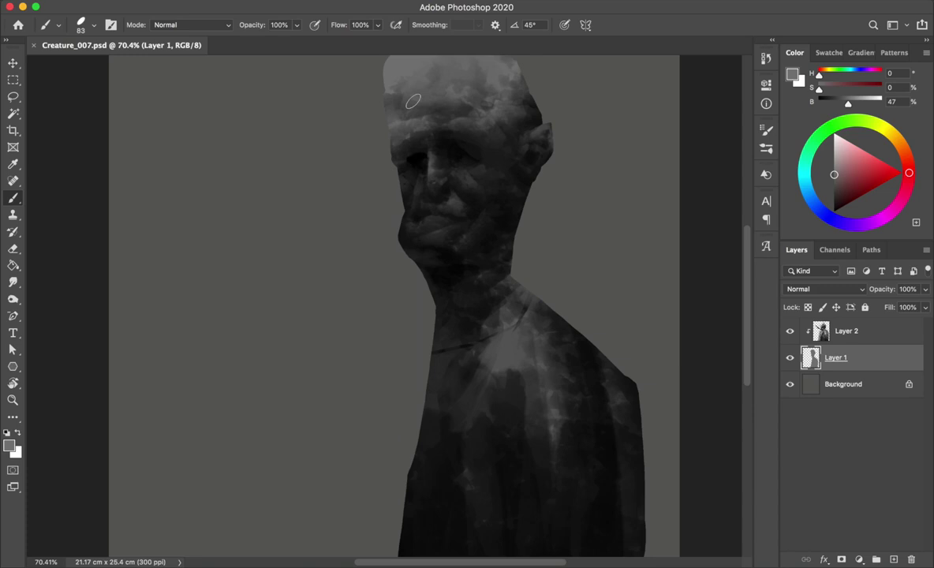
{"action": "right_click", "coordinate": [497, 157]}
{"action": "left_click", "coordinate": [808, 265]}
{"action": "key", "text": "Return"}
{"action": "left_click", "coordinate": [476, 126], "text": "alt"}
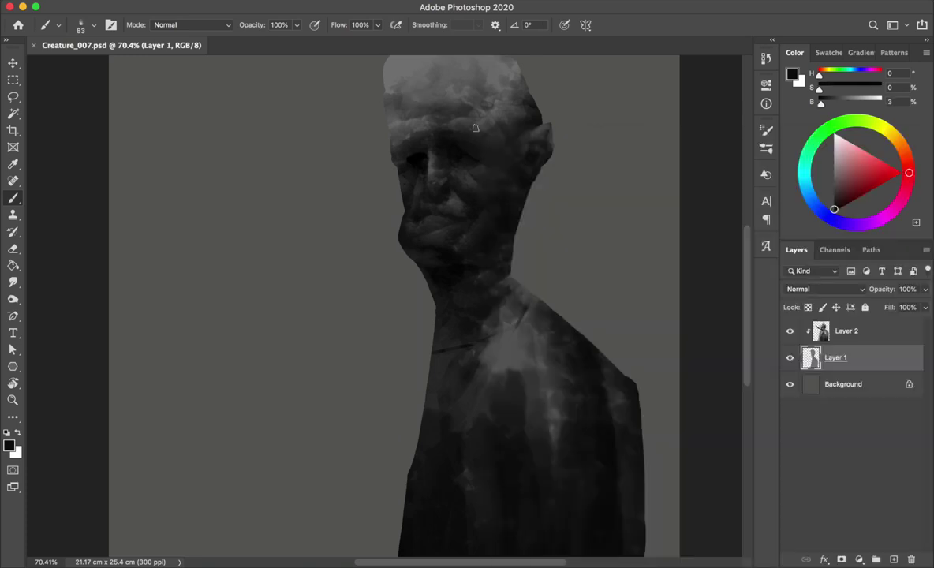
{"action": "key", "text": "alt+bracketright"}
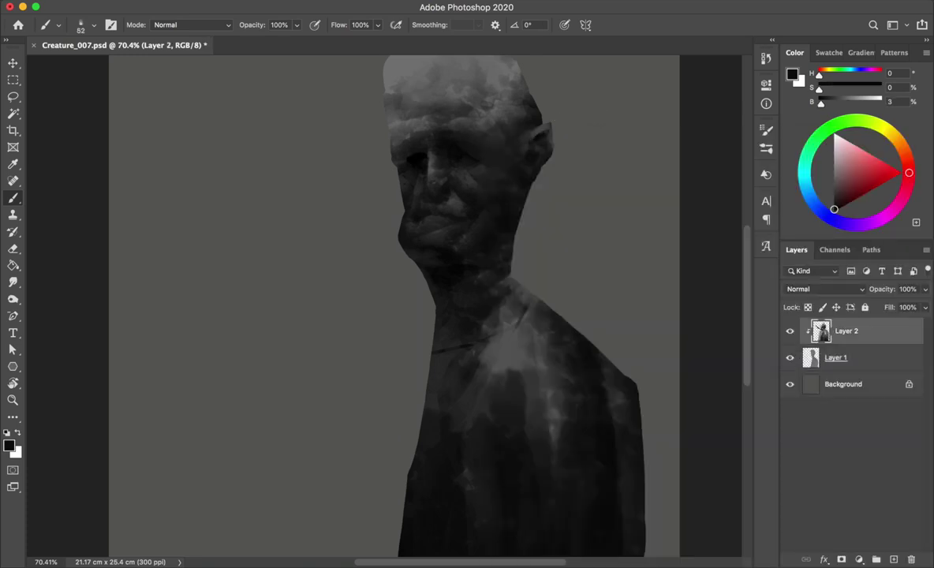
Step: Sample lighter and darker face greys, adjust the brush size, check the mirrored view and save
{"action": "left_click", "coordinate": [541, 127], "text": "alt"}
{"action": "left_click_drag", "start_coordinate": [541, 146], "coordinate": [545, 152]}
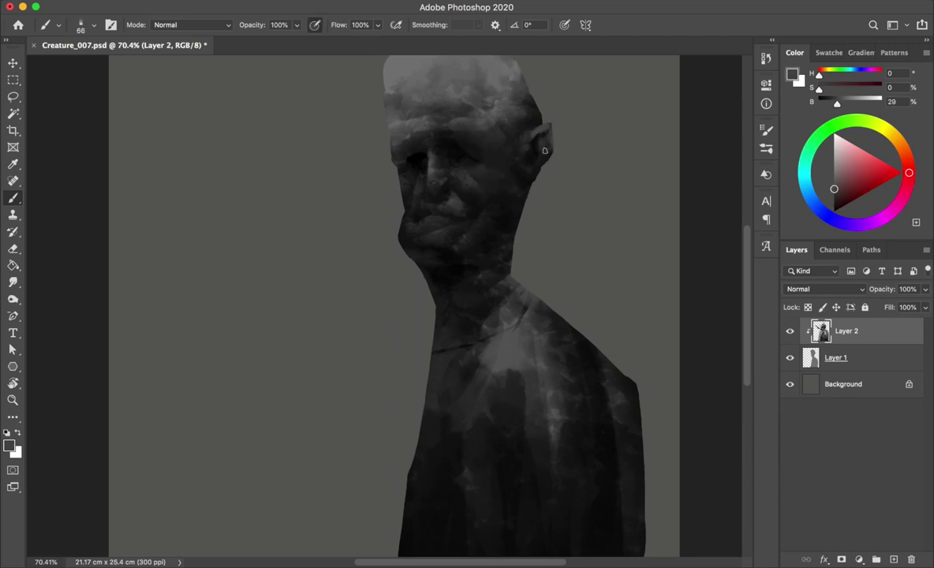
{"action": "left_click", "coordinate": [541, 153], "text": "alt"}
{"action": "key", "text": "bracketleft"}
{"action": "key", "text": "bracketleft"}
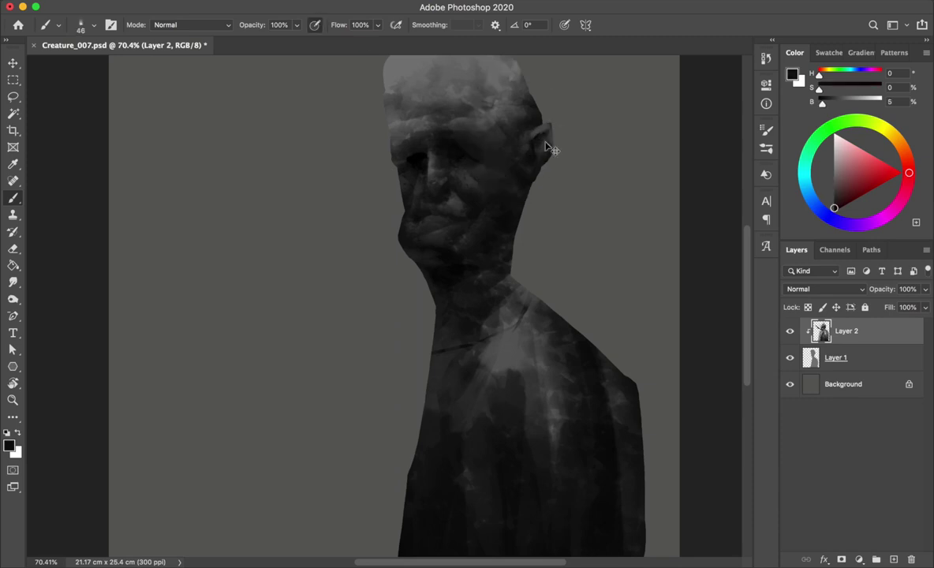
{"action": "left_click", "coordinate": [833, 194]}
{"action": "key", "text": "ctrl+shift+h"}
{"action": "key", "text": "ctrl+shift+h"}
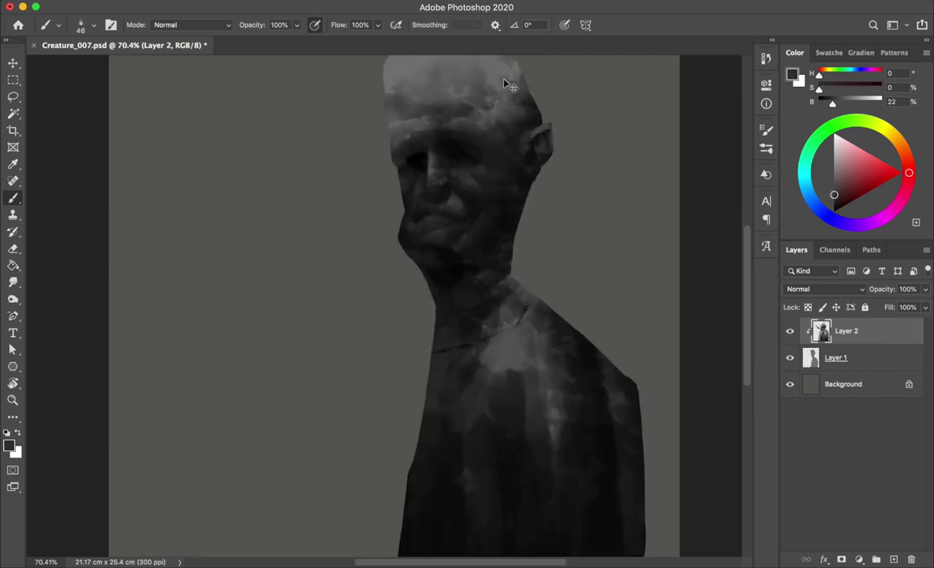
{"action": "key", "text": "ctrl+shift+h"}
{"action": "key", "text": "ctrl+s"}
Step: Refill the ear outline on Layer 1 with a lighter grey, deselect and save
{"action": "left_click", "coordinate": [269, 158], "text": "alt"}
{"action": "left_click", "coordinate": [251, 154], "text": "alt"}
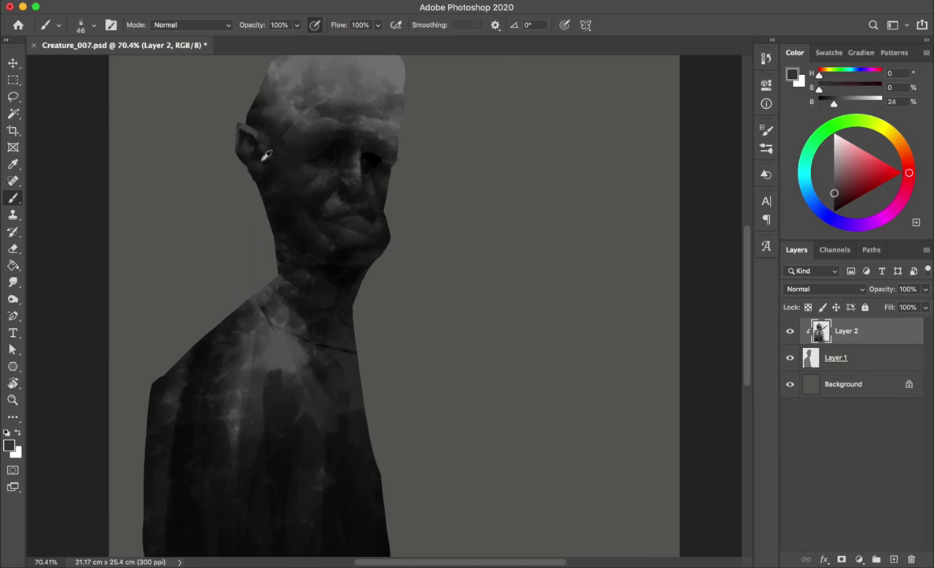
{"action": "left_click", "coordinate": [252, 172], "text": "alt"}
{"action": "key", "text": "alt+bracketleft"}
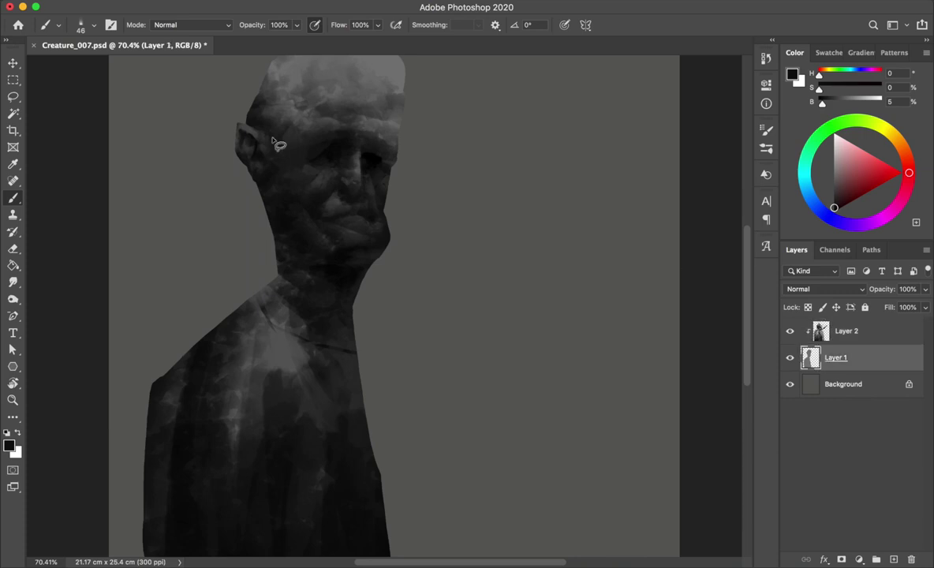
{"action": "key", "text": "l"}
{"action": "left_click_drag", "start_coordinate": [259, 181], "coordinate": [246, 155]}
{"action": "key", "text": "g"}
{"action": "left_click", "coordinate": [250, 170], "text": "alt"}
{"action": "key", "text": "ctrl+d"}
{"action": "key", "text": "ctrl+s"}
Step: On Layer 2, deepen the right eye socket with a near-black brush stroke
{"action": "key", "text": "b"}
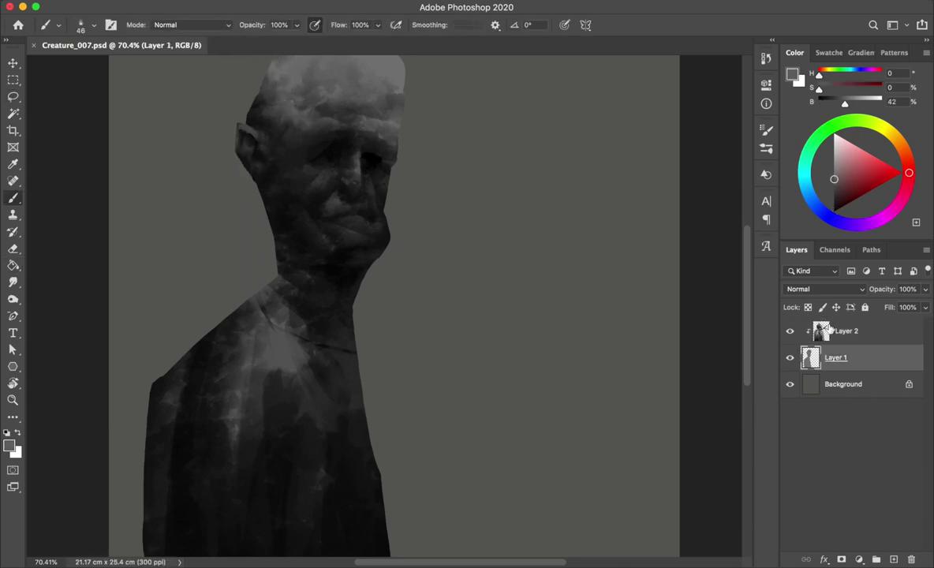
{"action": "key", "text": "alt+bracketright"}
{"action": "left_click", "coordinate": [364, 156], "text": "alt"}
{"action": "left_click_drag", "start_coordinate": [386, 158], "coordinate": [364, 156]}
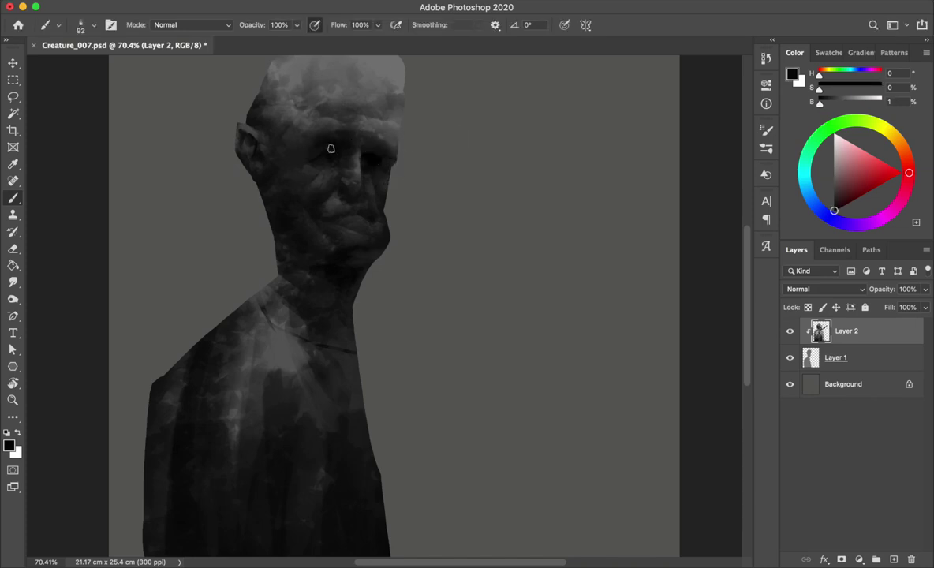
{"action": "left_click", "coordinate": [345, 101], "text": "alt"}
{"action": "left_click", "coordinate": [333, 167], "text": "alt"}
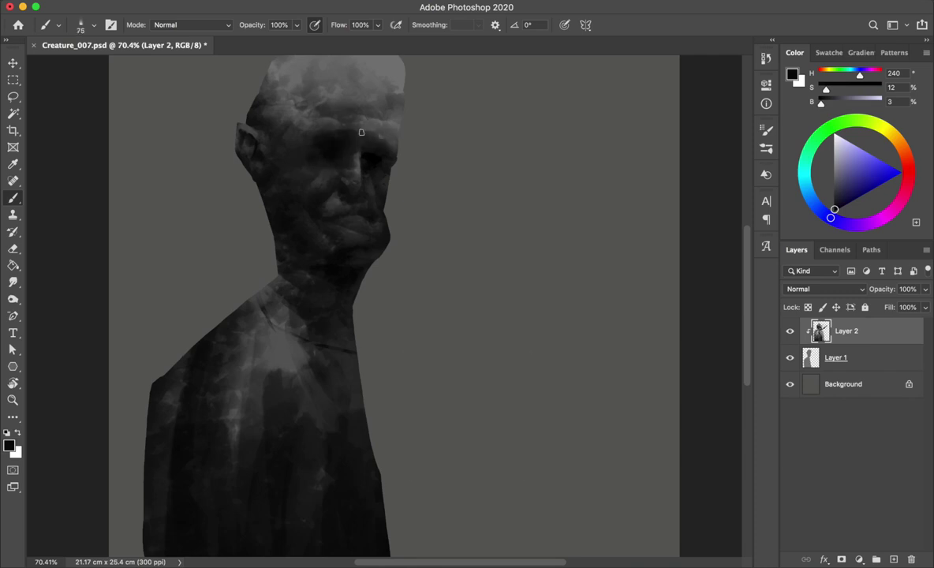
Step: Sample mid greys and near-blacks and enlarge the brush to 75 px, checking the mirrored face
{"action": "mouse_move", "coordinate": [302, 152]}
{"action": "left_mouse_down"}
{"action": "mouse_move", "coordinate": [292, 162]}
{"action": "mouse_move", "coordinate": [316, 173]}
{"action": "mouse_move", "coordinate": [288, 158]}
{"action": "left_mouse_up"}
{"action": "left_click", "coordinate": [327, 167], "text": "alt"}
{"action": "left_click", "coordinate": [326, 146], "text": "alt"}
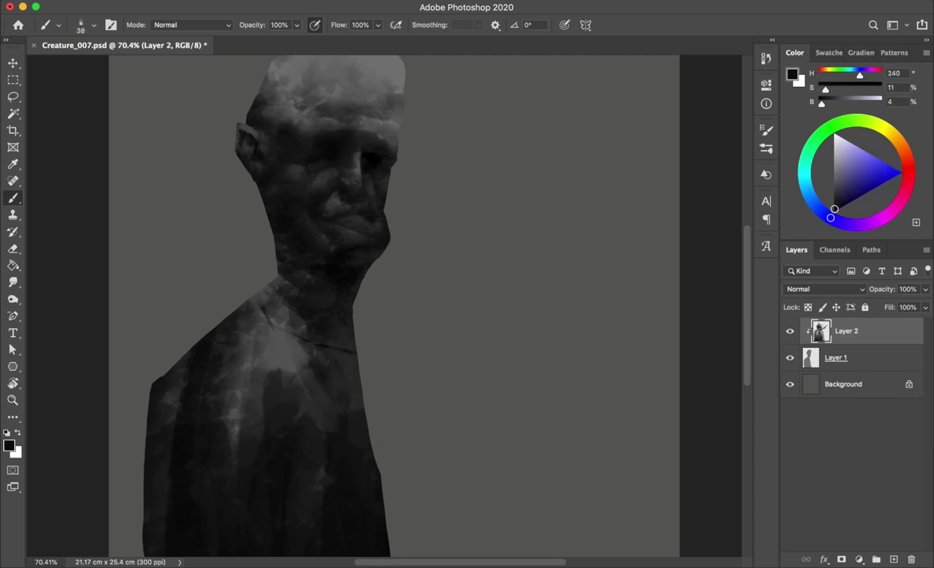
{"action": "key", "text": "bracketright"}
{"action": "key", "text": "bracketright"}
{"action": "key", "text": "h"}
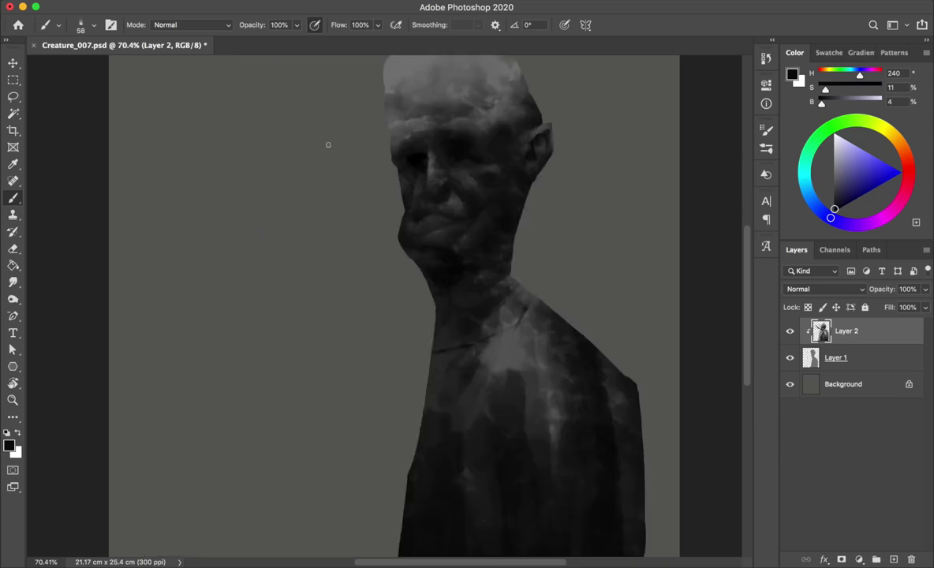
{"action": "mouse_move", "coordinate": [525, 137]}
{"action": "left_mouse_down"}
{"action": "mouse_move", "coordinate": [538, 136]}
{"action": "mouse_move", "coordinate": [546, 117]}
{"action": "left_mouse_up"}
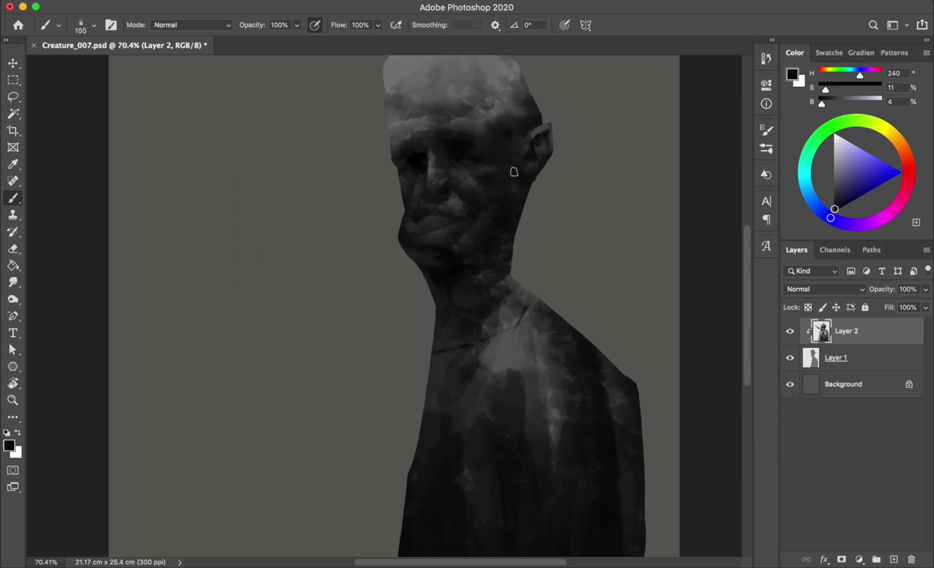
{"action": "left_click", "coordinate": [488, 161], "text": "alt"}
{"action": "key", "text": "bracketleft"}
{"action": "key", "text": "bracketleft"}
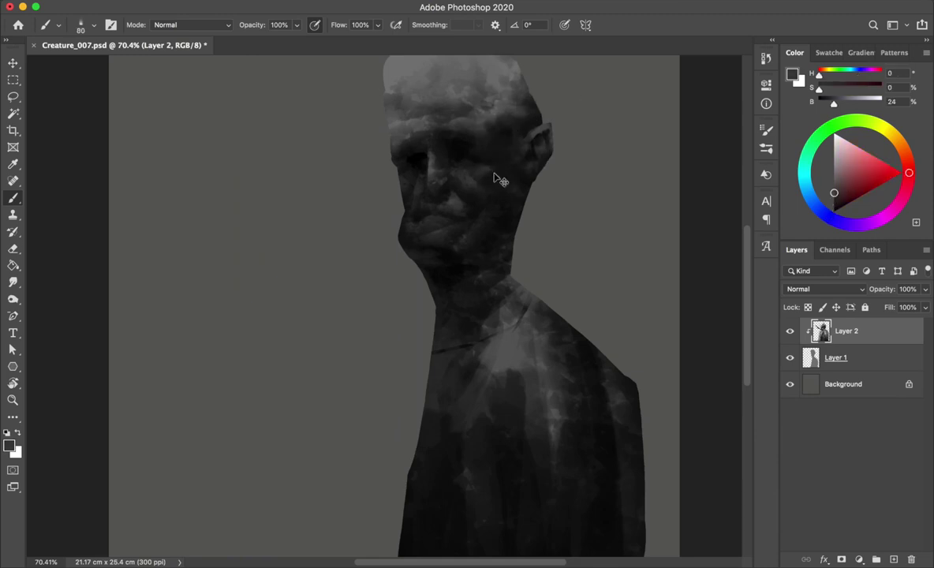
Step: At about 69 px, paint the face with sampled near-blacks and mid-greys, flip the canvas and save
{"action": "left_click", "coordinate": [472, 158], "text": "alt"}
{"action": "left_click_drag", "start_coordinate": [472, 159], "coordinate": [463, 159]}
{"action": "left_click", "coordinate": [425, 150], "text": "alt"}
{"action": "left_click", "coordinate": [438, 146], "text": "alt"}
{"action": "left_click", "coordinate": [456, 158], "text": "alt"}
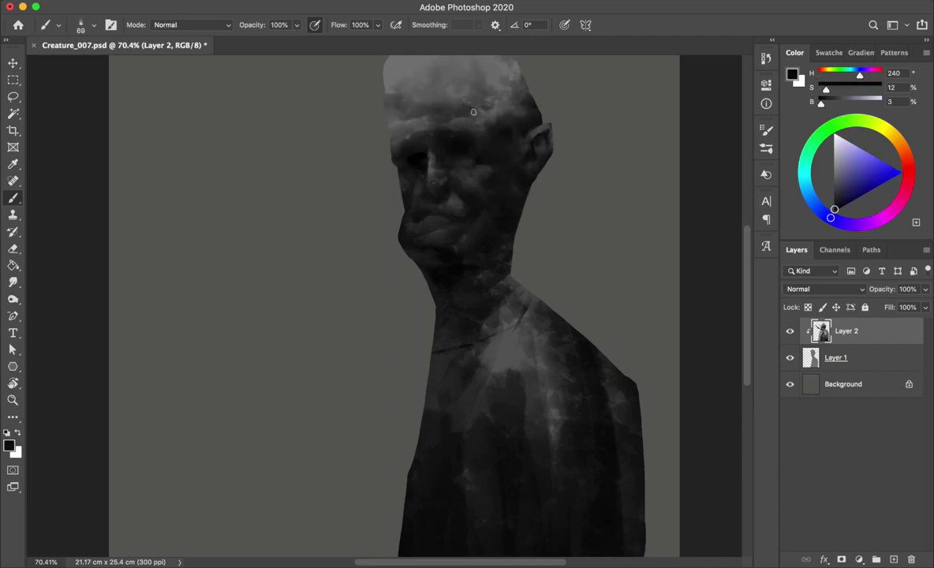
{"action": "left_click", "coordinate": [433, 157], "text": "alt"}
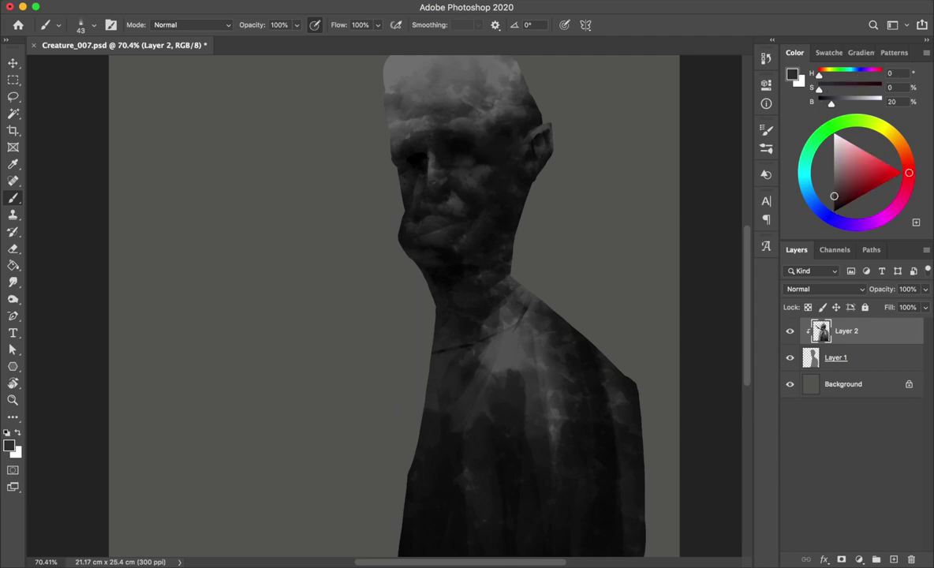
{"action": "key", "text": "ctrl+shift+h"}
{"action": "left_click", "coordinate": [351, 119], "text": "alt"}
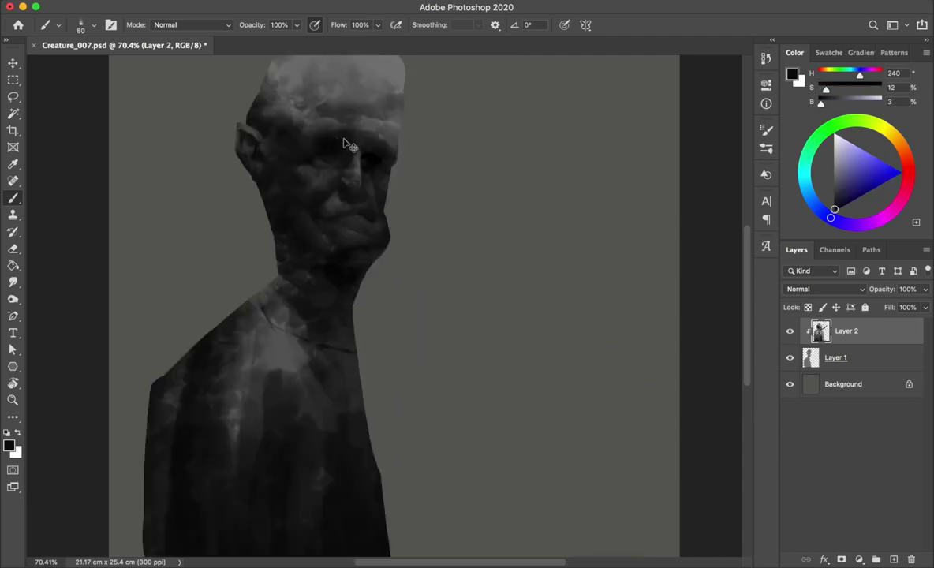
{"action": "key", "text": "ctrl+s"}
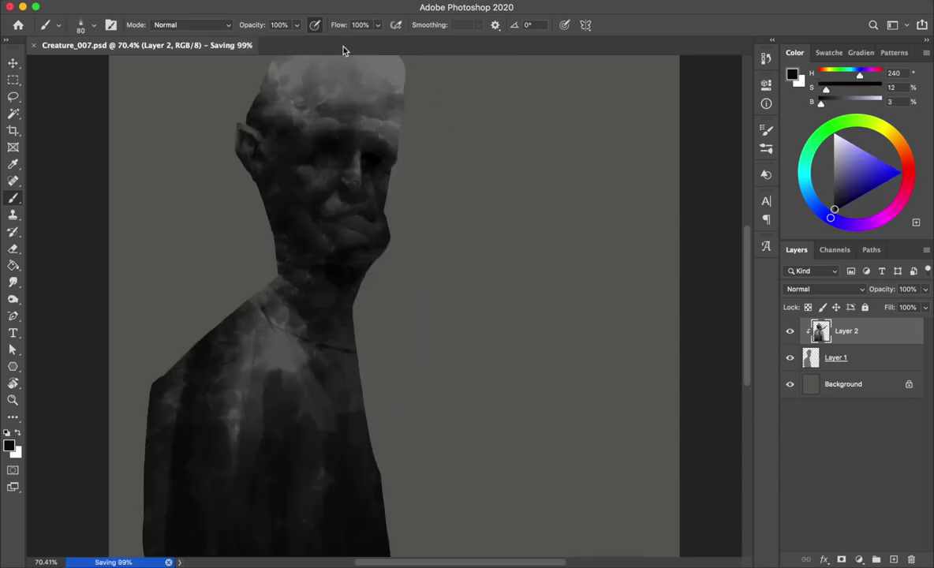
Step: Paint the lower face and neck with sampled greys, shrink the brush, and zoom out to the whole figure
{"action": "left_click", "coordinate": [323, 235], "text": "alt"}
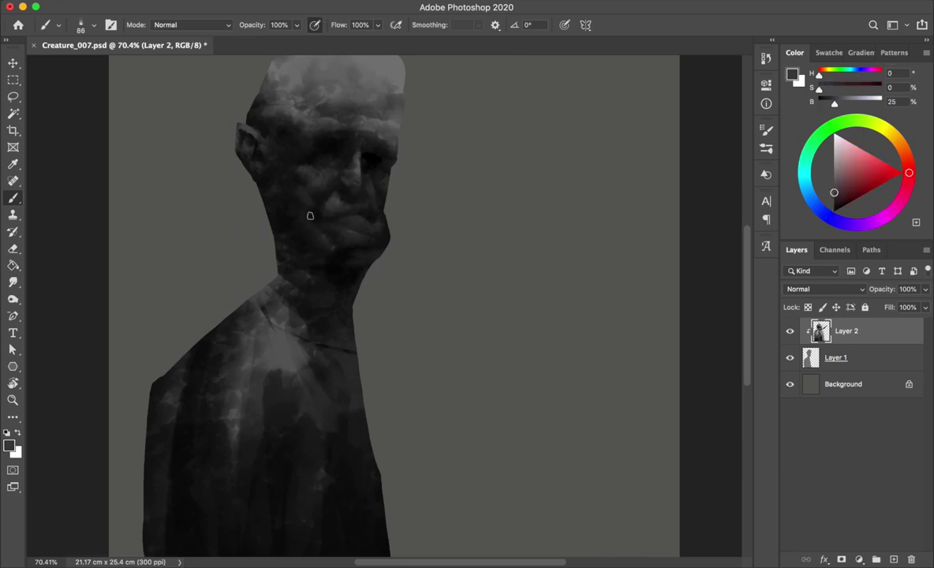
{"action": "left_click_drag", "start_coordinate": [303, 213], "coordinate": [284, 185]}
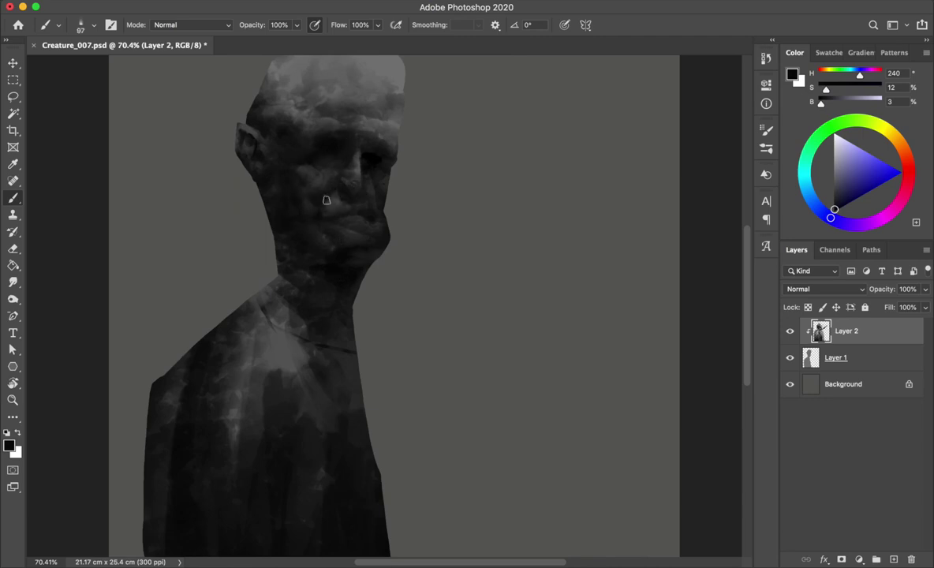
{"action": "left_click", "coordinate": [328, 229], "text": "alt"}
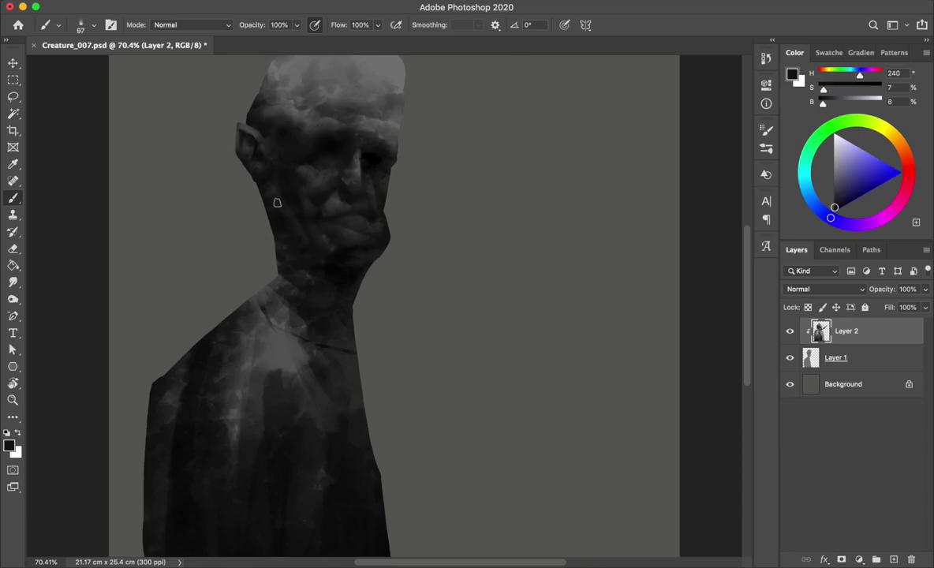
{"action": "left_click", "coordinate": [281, 254], "text": "alt"}
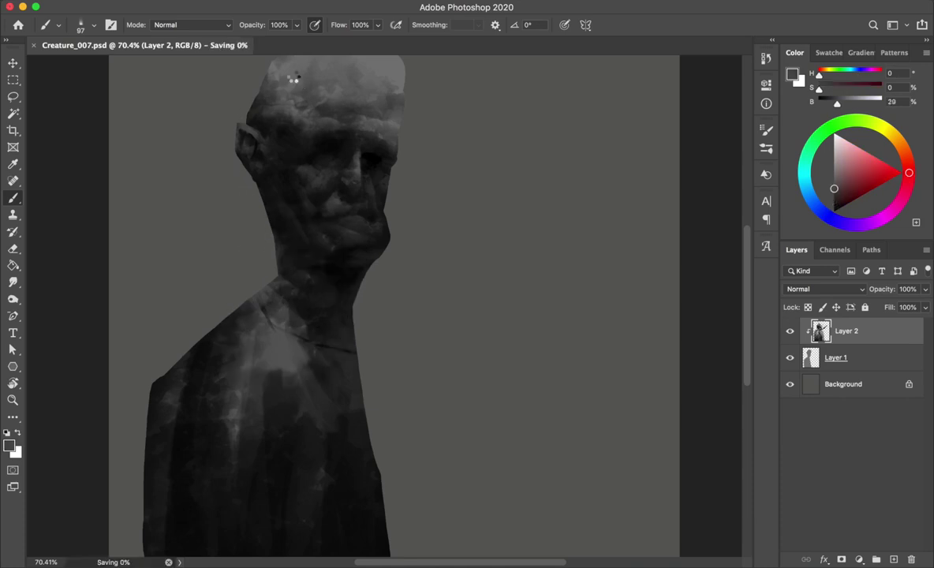
{"action": "left_click_drag", "start_coordinate": [298, 79], "coordinate": [388, 156]}
{"action": "scroll", "coordinate": [388, 156], "scroll_direction": "down", "scroll_amount": 2}
Step: Paint dark strokes across the forehead and face using sampled near-black tones
{"action": "left_click", "coordinate": [399, 178], "text": "alt"}
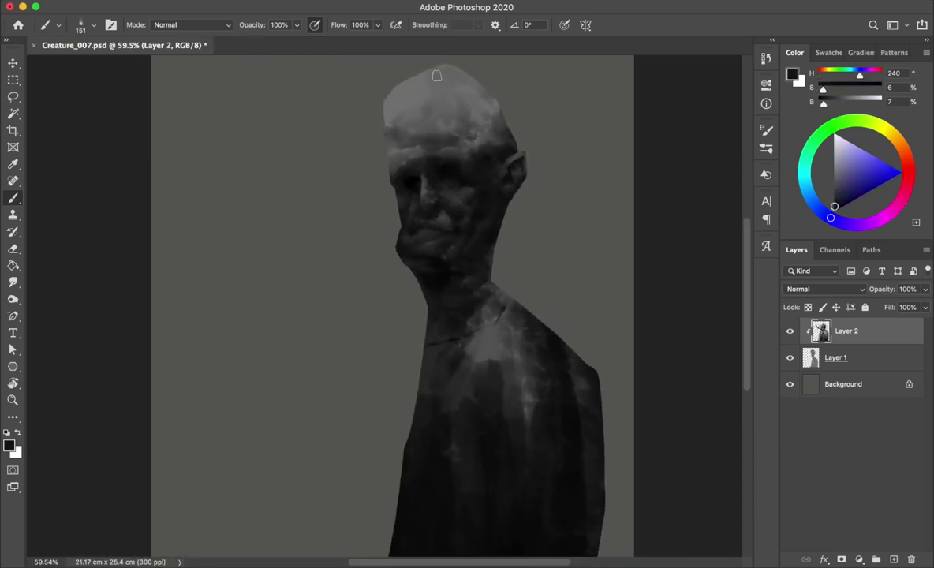
{"action": "left_click_drag", "start_coordinate": [390, 131], "coordinate": [468, 126]}
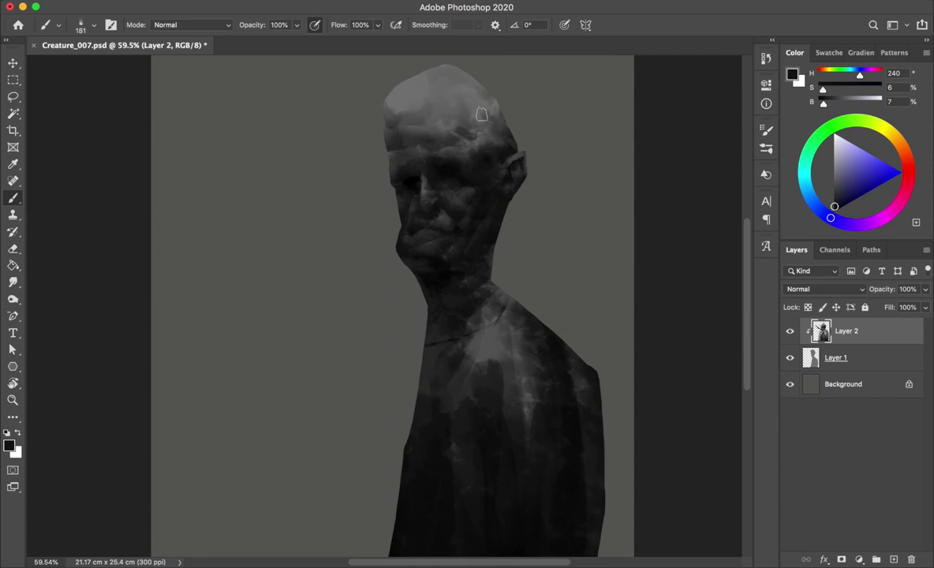
{"action": "left_click", "coordinate": [471, 129], "text": "alt"}
{"action": "left_click", "coordinate": [407, 180], "text": "alt"}
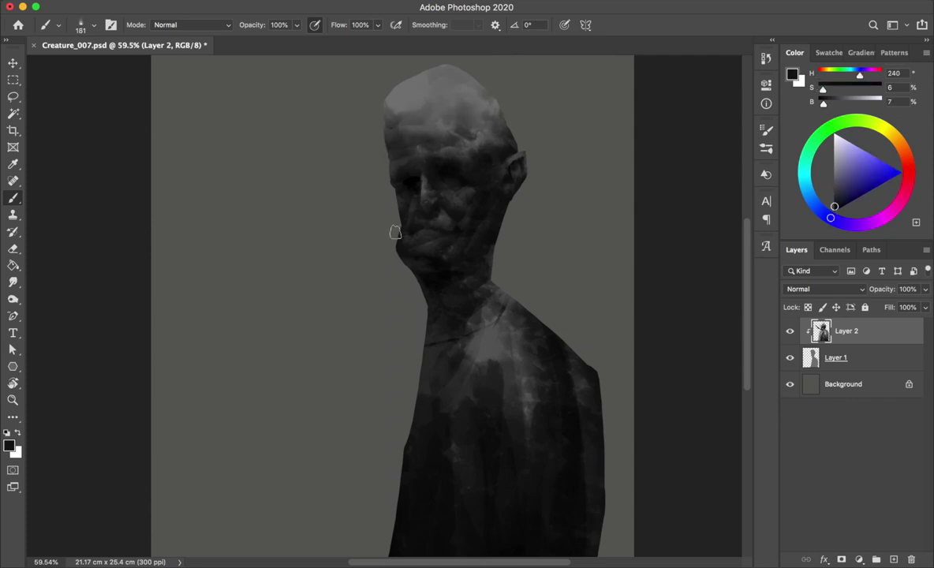
{"action": "key", "text": "bracketleft"}
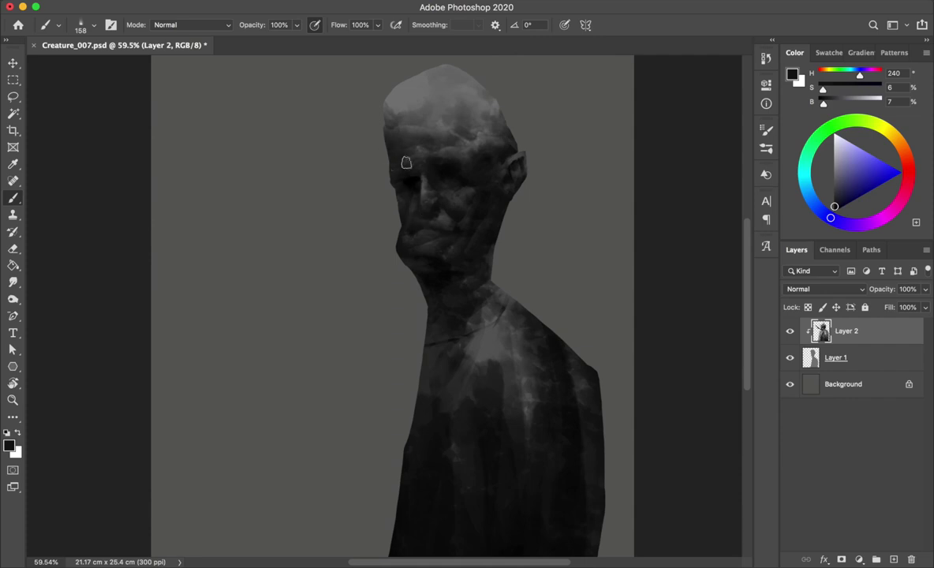
{"action": "key", "text": "ctrl+shift+h"}
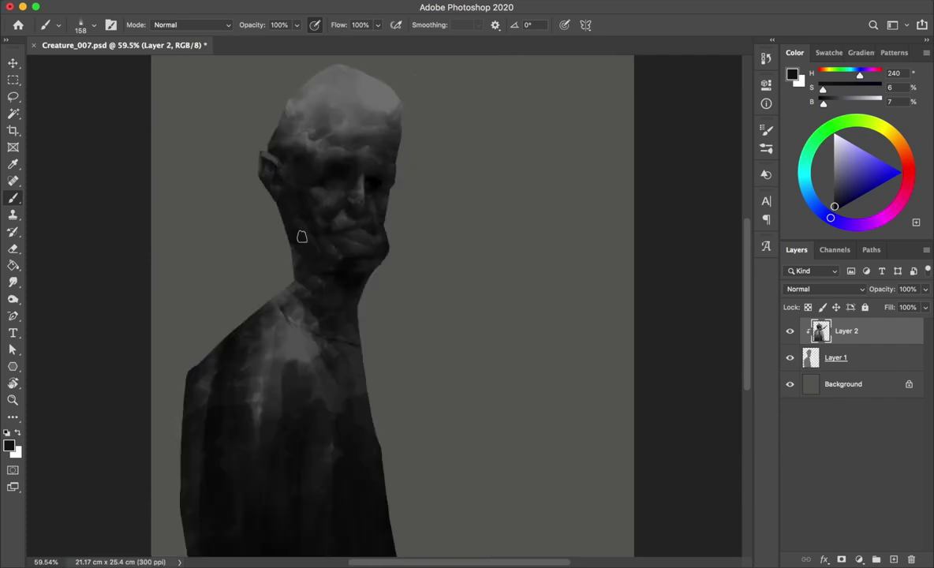
Step: Sample cheek greys, size the brush to about 108 px and save the painting
{"action": "left_click", "coordinate": [316, 248], "text": "alt"}
{"action": "left_click", "coordinate": [312, 207], "text": "alt"}
{"action": "left_click_drag", "start_coordinate": [270, 169], "coordinate": [288, 183]}
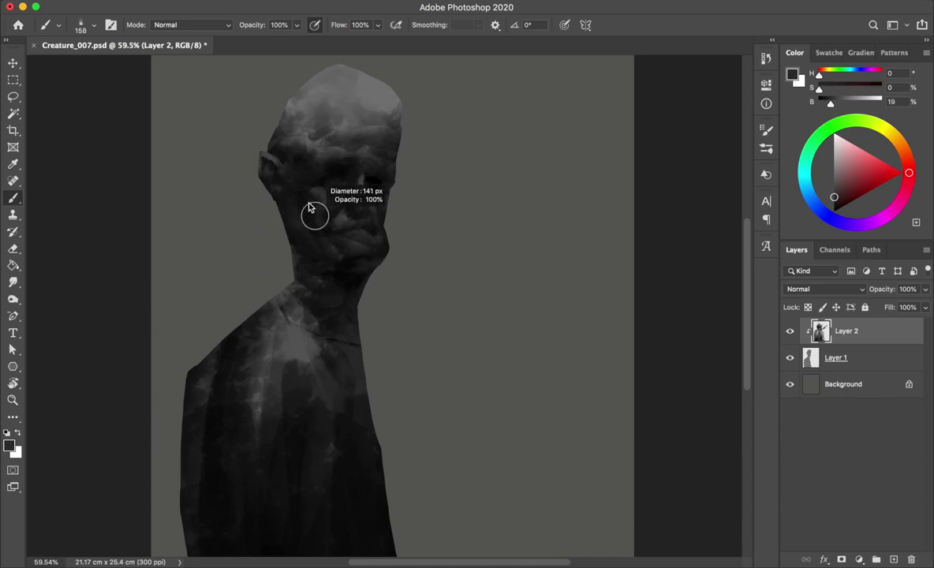
{"action": "left_click", "coordinate": [293, 175], "text": "alt"}
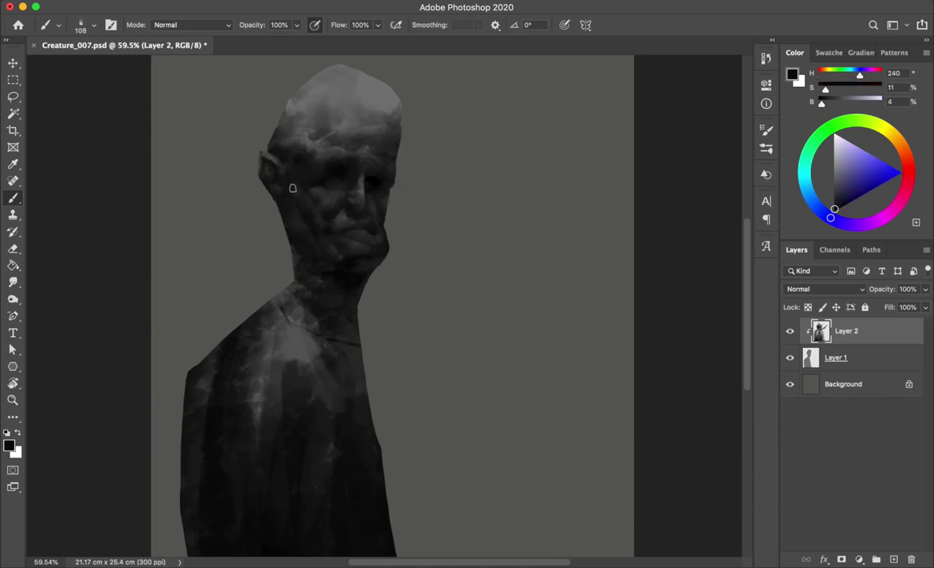
{"action": "left_click", "coordinate": [326, 184], "text": "alt"}
{"action": "key", "text": "h"}
{"action": "key", "text": "ctrl+s"}
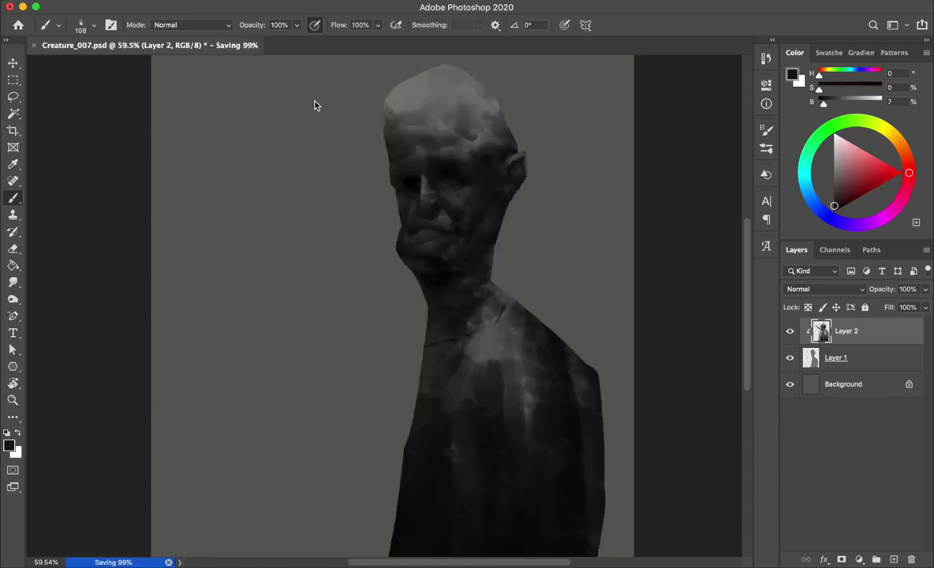
Step: Shade the face and chin near-black with a 91 px brush, checking mirrored, and save
{"action": "left_click", "coordinate": [406, 207], "text": "alt"}
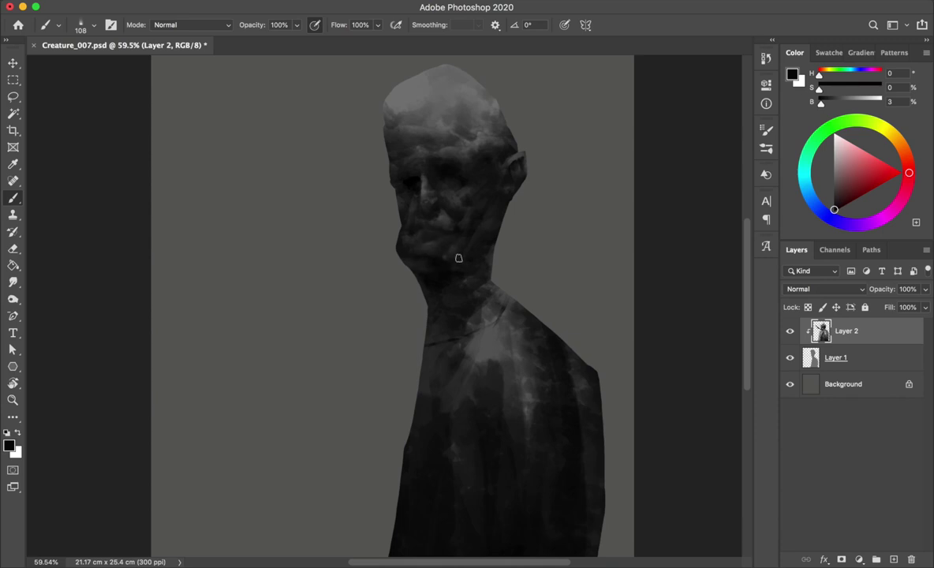
{"action": "left_click_drag", "start_coordinate": [459, 258], "coordinate": [441, 239]}
{"action": "left_click", "coordinate": [431, 242], "text": "alt"}
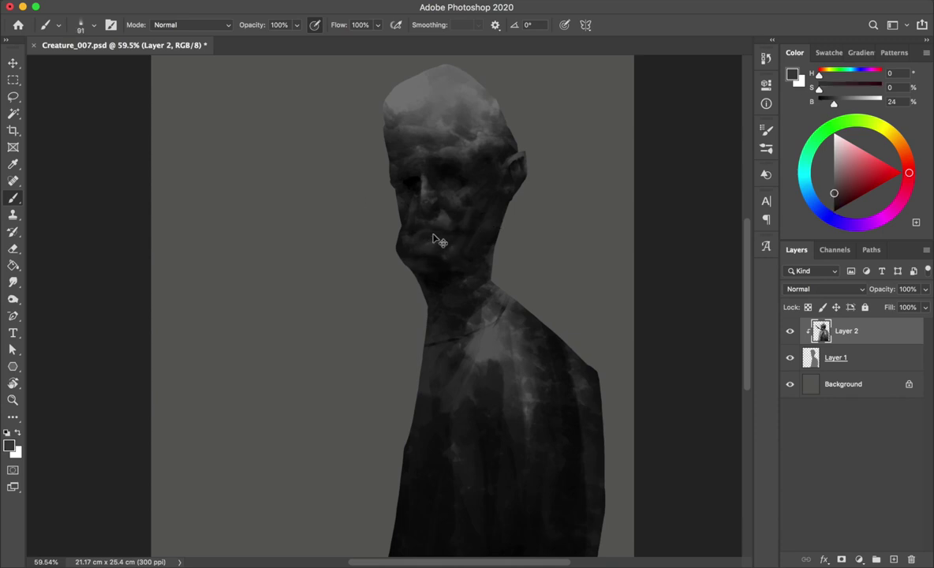
{"action": "key", "text": "super+shift+h"}
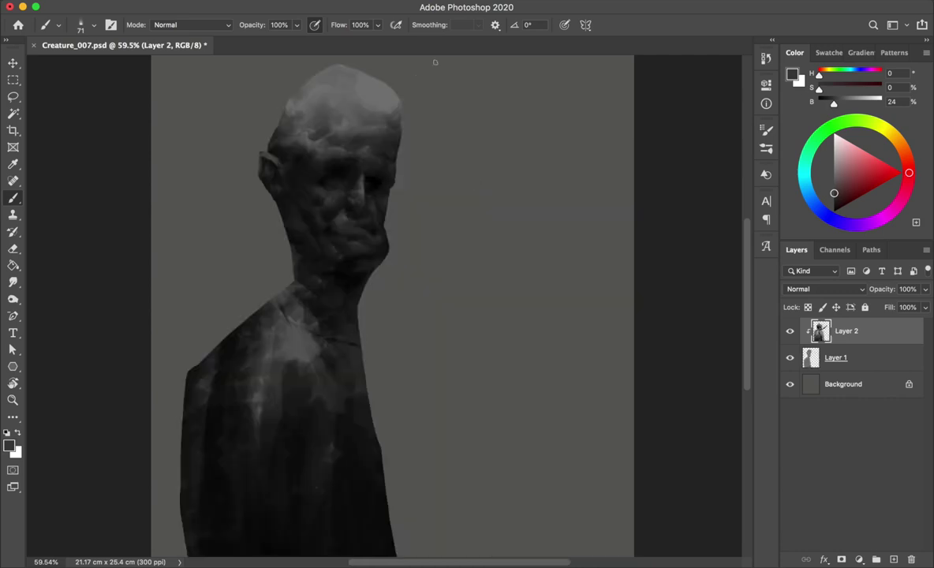
{"action": "key", "text": "super+shift+h"}
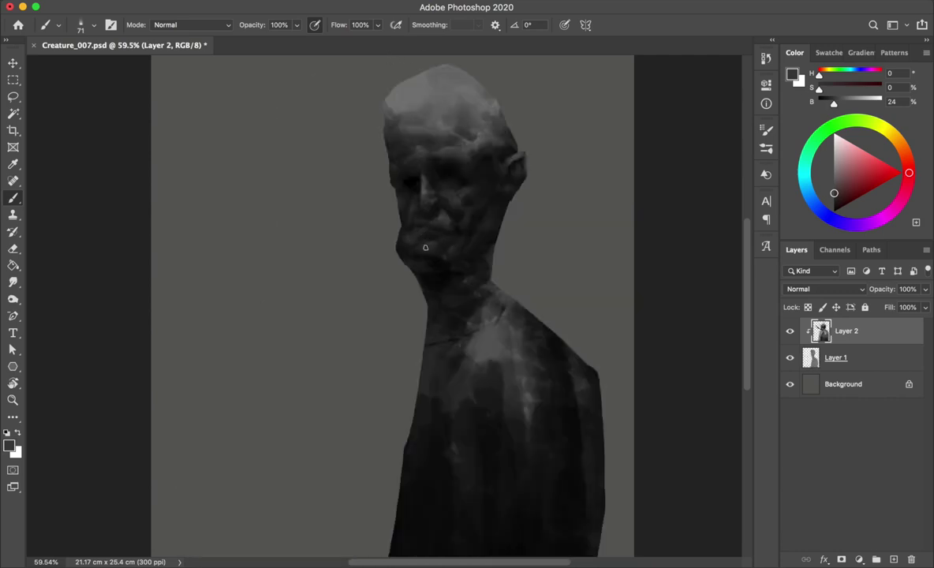
{"action": "left_click", "coordinate": [434, 246], "text": "alt"}
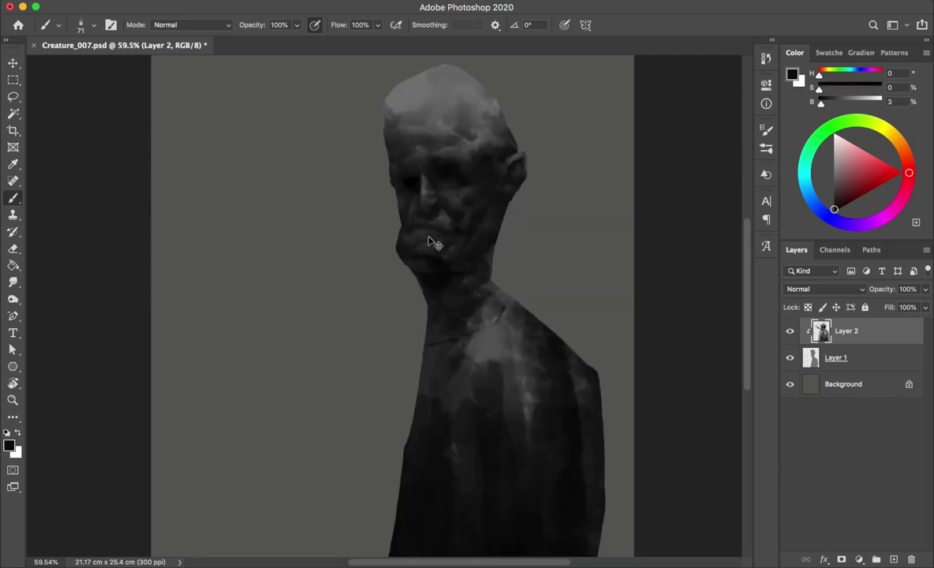
{"action": "key", "text": "super+shift+h"}
{"action": "left_click", "coordinate": [371, 110], "text": "alt"}
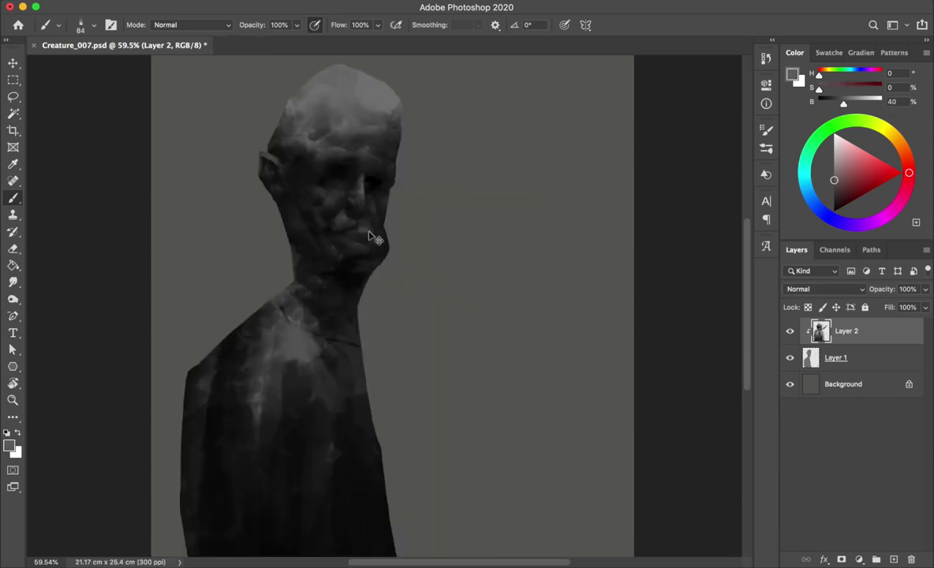
{"action": "key", "text": "super+s"}
Step: Paint at 50% opacity with a 128 px brush, save, then restore full opacity
{"action": "key", "text": "super+shift+h"}
{"action": "key", "text": "5"}
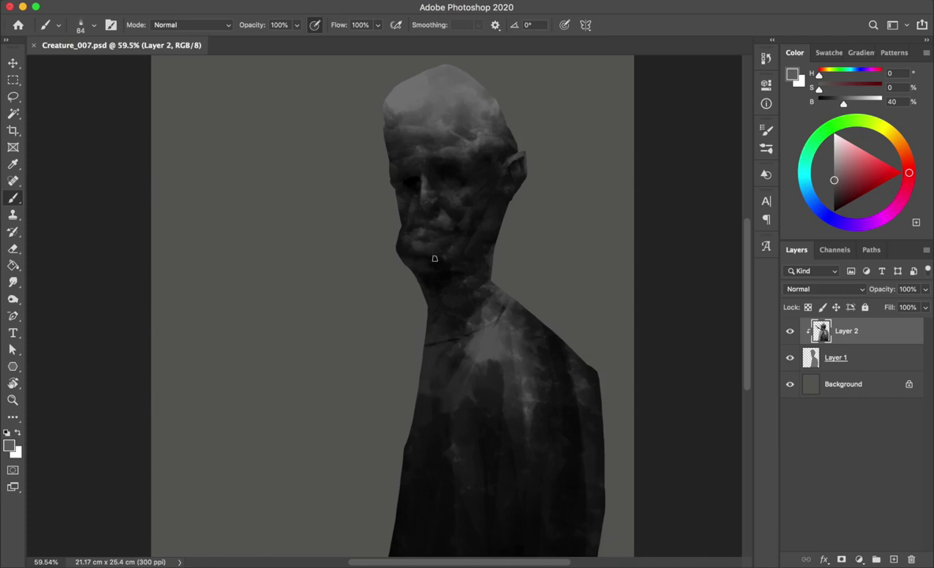
{"action": "key", "text": "bracketright"}
{"action": "key", "text": "bracketright"}
{"action": "key", "text": "bracketright"}
{"action": "key", "text": "super+shift+h"}
{"action": "key", "text": "super+shift+h"}
{"action": "key", "text": "super+shift+h"}
{"action": "key", "text": "super+s"}
{"action": "left_click", "coordinate": [331, 161], "text": "alt"}
{"action": "key", "text": "0"}
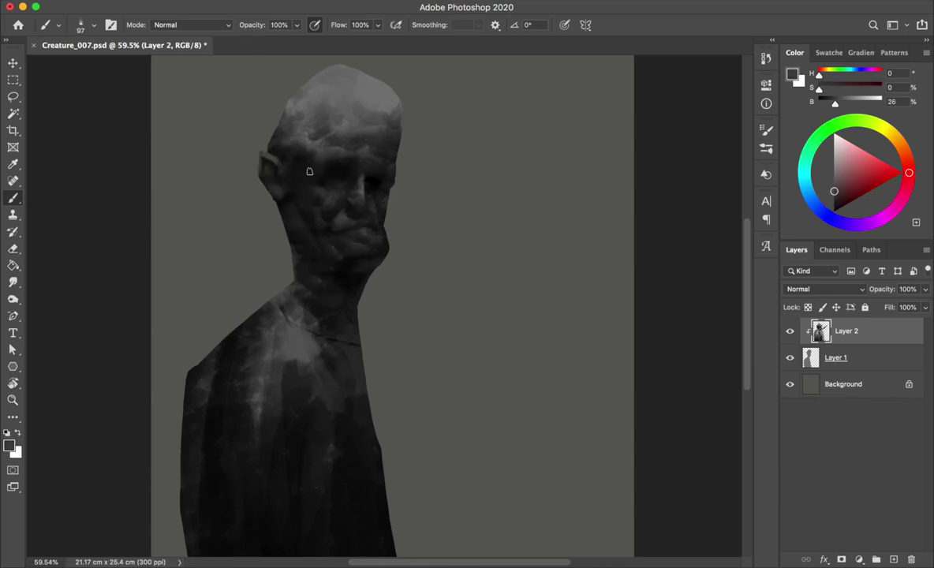
Step: Repaint the ear at the head's edge with background grey and near-black at 44 px
{"action": "left_click", "coordinate": [347, 180], "text": "alt"}
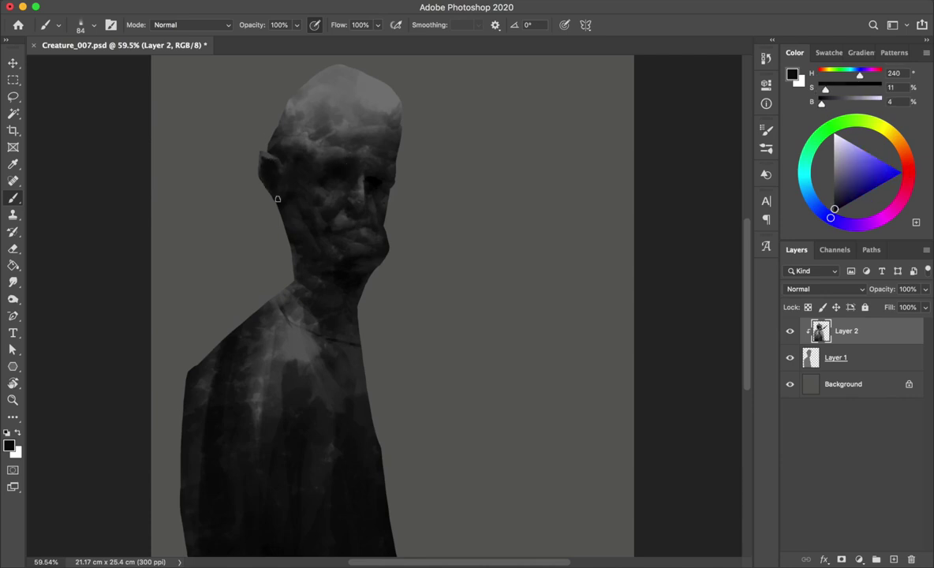
{"action": "left_click", "coordinate": [254, 168], "text": "alt"}
{"action": "mouse_move", "coordinate": [269, 182]}
{"action": "left_mouse_down"}
{"action": "mouse_move", "coordinate": [278, 183]}
{"action": "mouse_move", "coordinate": [282, 156]}
{"action": "left_mouse_up"}
{"action": "key", "text": "bracketleft"}
{"action": "key", "text": "bracketleft"}
{"action": "key", "text": "bracketleft"}
{"action": "left_click", "coordinate": [284, 181], "text": "alt"}
{"action": "left_click", "coordinate": [283, 164], "text": "alt"}
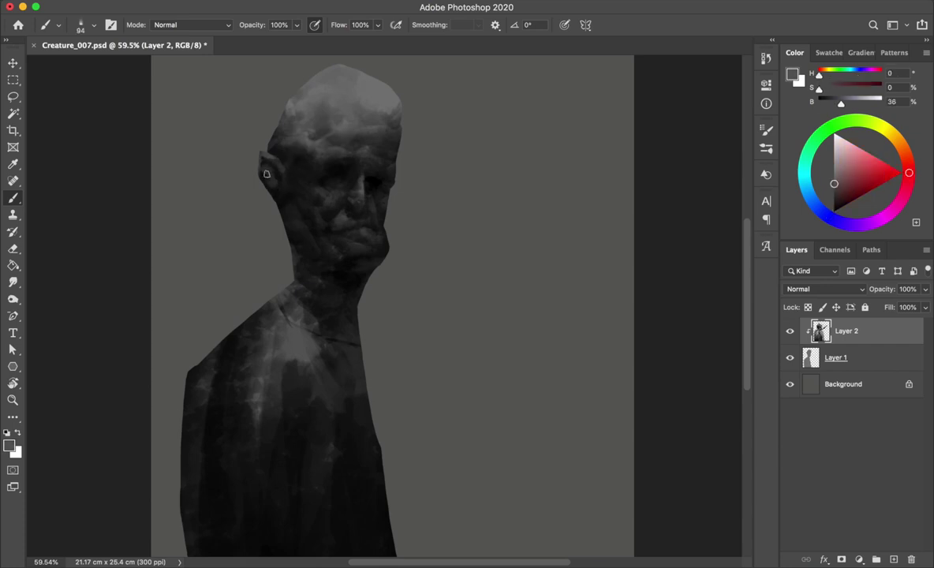
{"action": "left_click", "coordinate": [270, 187], "text": "alt"}
Step: Darken the ear with black using a 77 px brush, checking the mirrored view
{"action": "left_click_drag", "start_coordinate": [279, 162], "coordinate": [271, 187]}
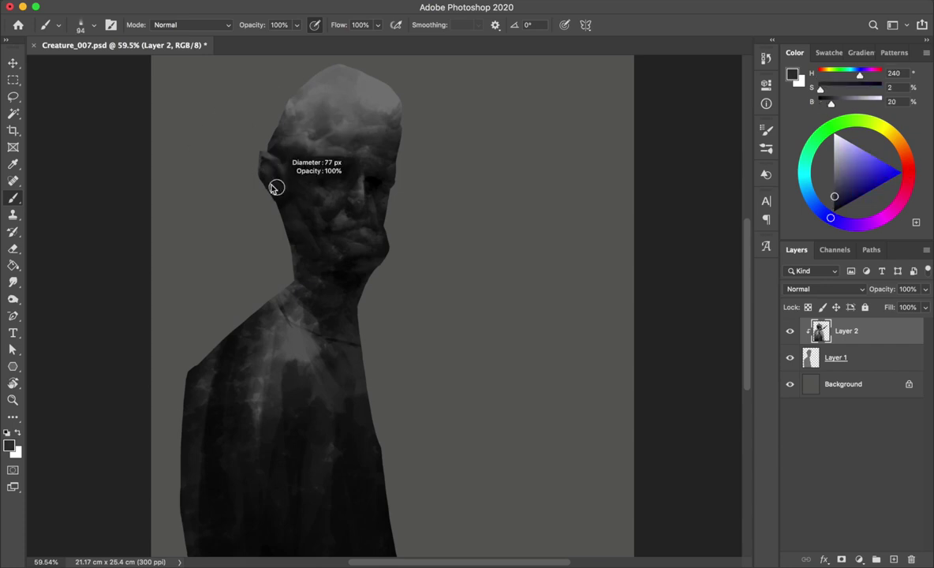
{"action": "left_click", "coordinate": [272, 187], "text": "alt"}
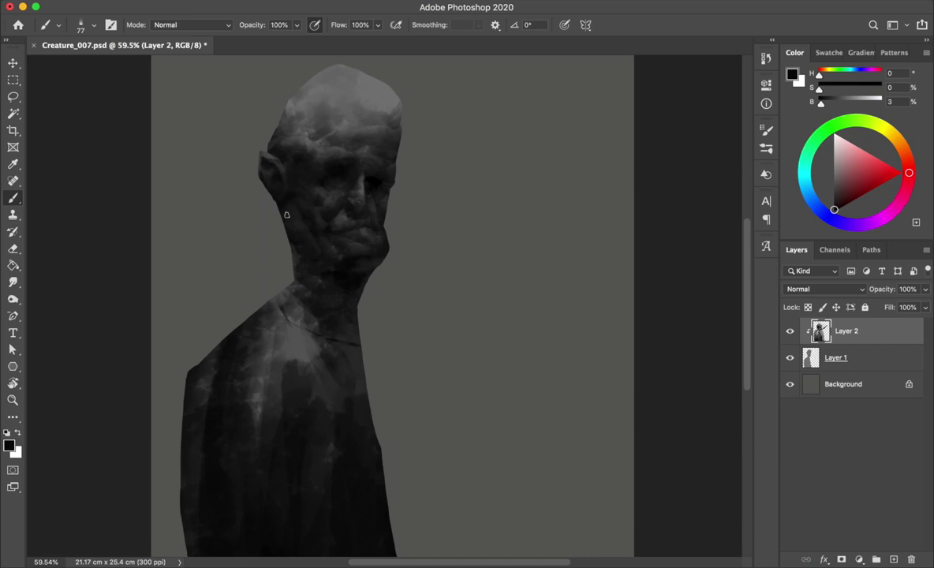
{"action": "left_click", "coordinate": [281, 153], "text": "alt"}
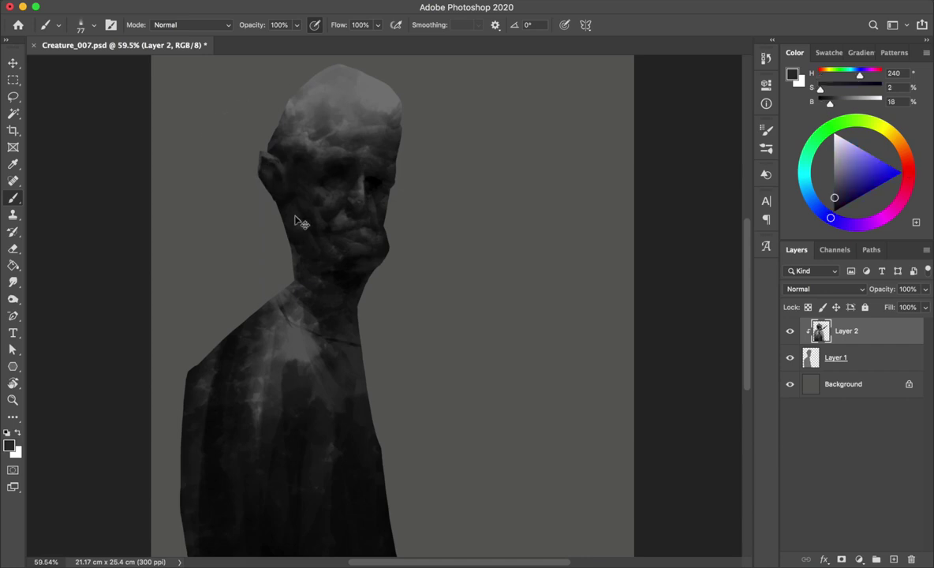
{"action": "key", "text": "ctrl+shift+h"}
{"action": "left_click", "coordinate": [470, 148], "text": "alt"}
{"action": "left_click_drag", "start_coordinate": [470, 149], "coordinate": [460, 150]}
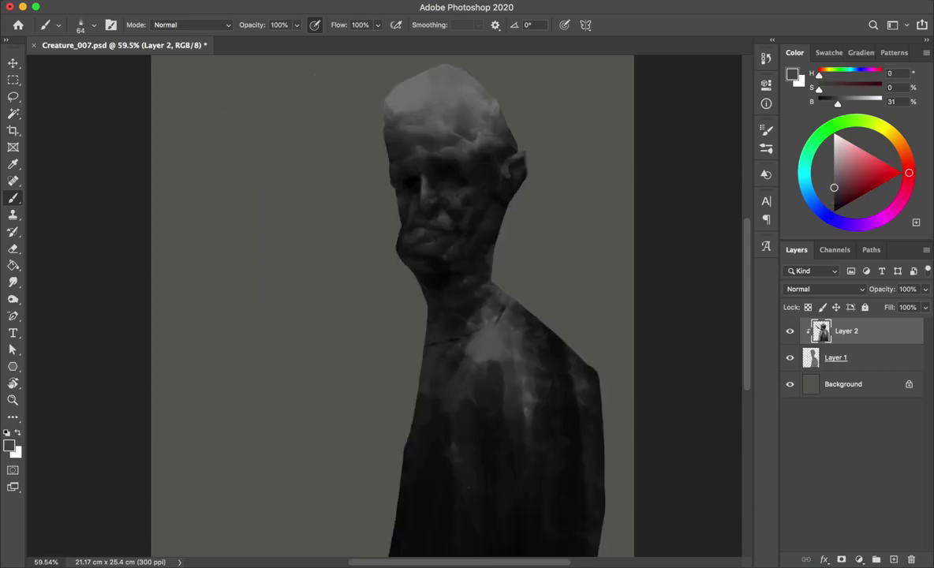
{"action": "left_click", "coordinate": [482, 172], "text": "alt"}
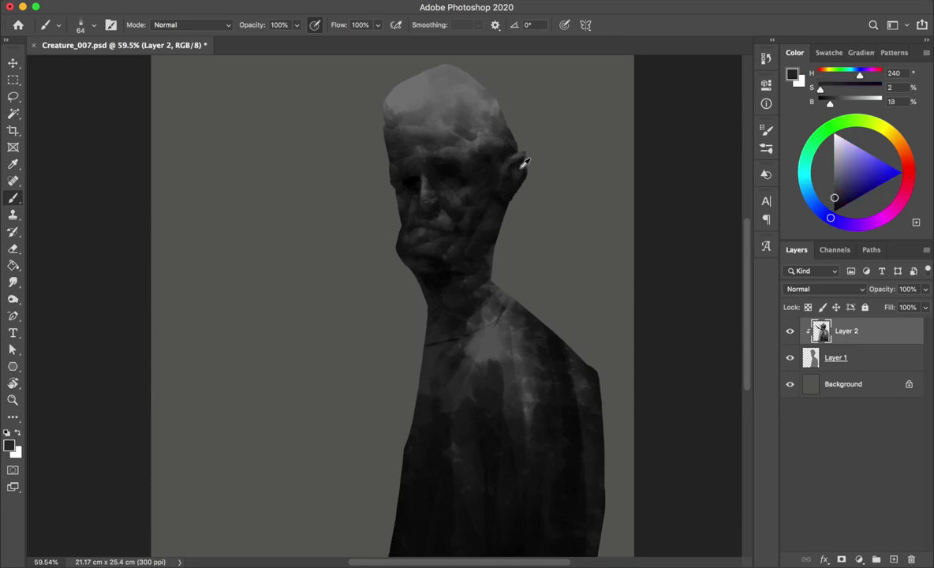
Step: Deepen the head's shading with dark blue-grey and blue-black tones
{"action": "left_click", "coordinate": [474, 172], "text": "alt"}
{"action": "left_click", "coordinate": [467, 156], "text": "alt"}
{"action": "left_click", "coordinate": [834, 209]}
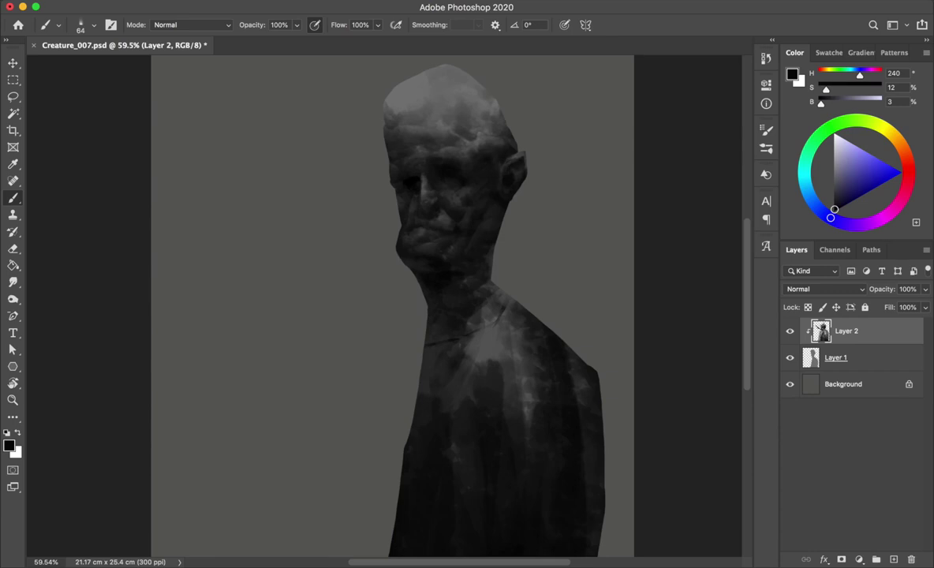
{"action": "left_click", "coordinate": [517, 161], "text": "alt"}
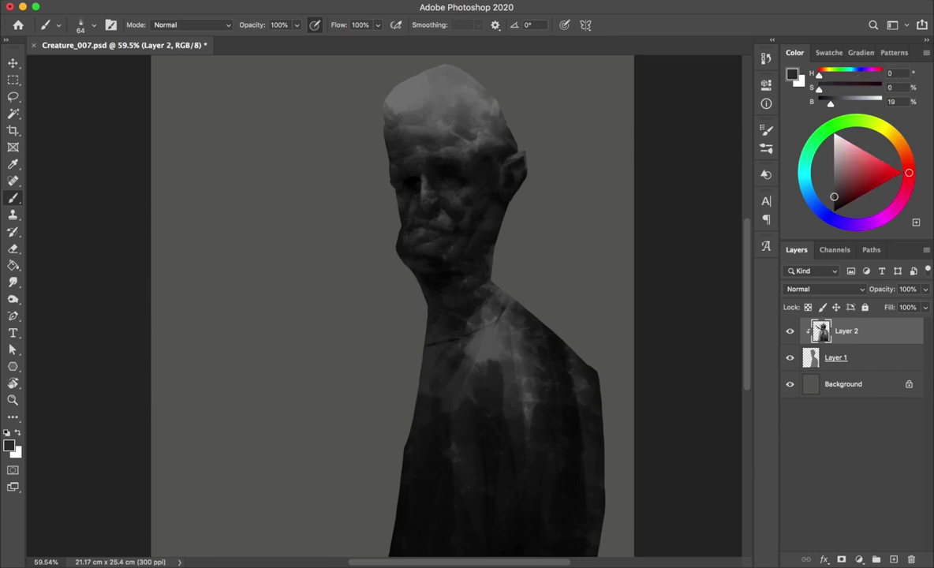
{"action": "left_click", "coordinate": [515, 172], "text": "alt"}
{"action": "left_click", "coordinate": [469, 158], "text": "alt"}
{"action": "left_click", "coordinate": [476, 172], "text": "alt"}
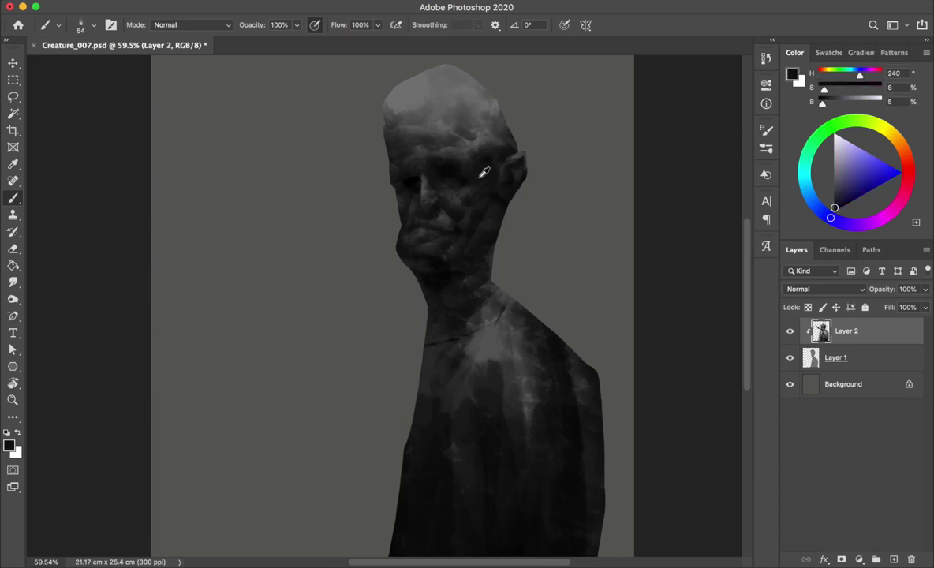
{"action": "key", "text": "h"}
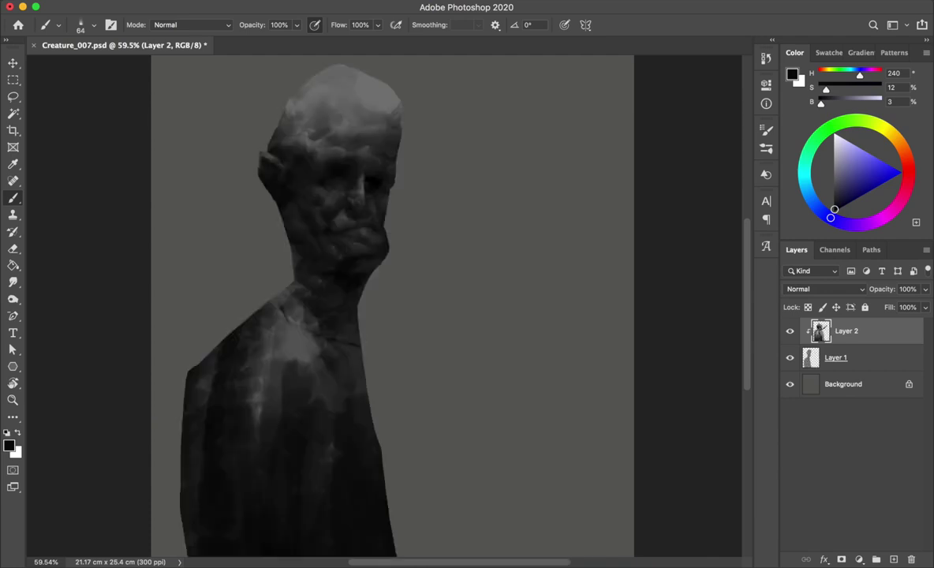
Step: Paint a final dark stroke near the ear and save the painting
{"action": "left_click", "coordinate": [284, 164], "text": "alt"}
{"action": "key", "text": "ctrl+s"}
{"action": "key", "text": "l"}
{"action": "key", "text": "b"}
{"action": "left_click", "coordinate": [276, 154], "text": "alt"}
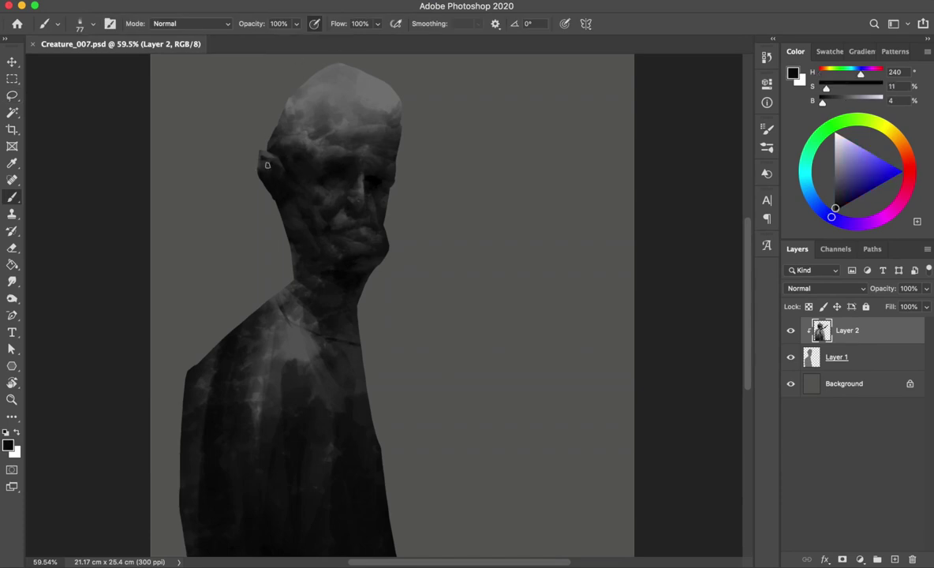
{"action": "left_click_drag", "start_coordinate": [252, 154], "coordinate": [282, 181]}
{"action": "key", "text": "ctrl+s"}
Step: Lasso the eye and nose area freehand, transform it, then confirm and deselect
{"action": "key", "text": "bracketleft"}
{"action": "key", "text": "bracketleft"}
{"action": "key", "text": "bracketleft"}
{"action": "key", "text": "l"}
{"action": "mouse_move", "coordinate": [365, 183]}
{"action": "left_mouse_down"}
{"action": "mouse_move", "coordinate": [340, 190]}
{"action": "mouse_move", "coordinate": [372, 165]}
{"action": "mouse_move", "coordinate": [341, 186]}
{"action": "left_mouse_up"}
{"action": "key", "text": "ctrl+t"}
{"action": "key", "text": "Return"}
{"action": "key", "text": "ctrl+d"}
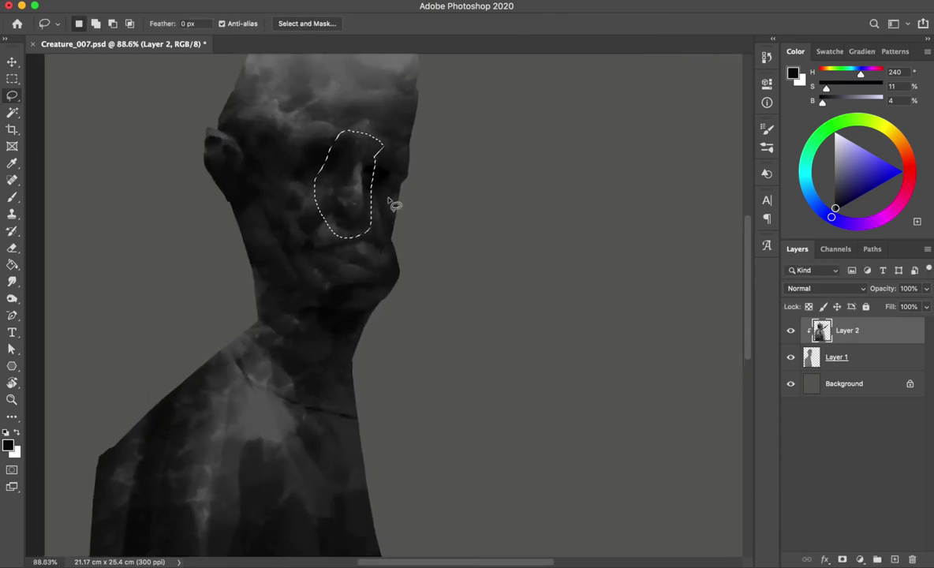
{"action": "key", "text": "ctrl+d"}
Step: Warp the nose selection into a new shape, commit, deselect and mirror the canvas
{"action": "mouse_move", "coordinate": [365, 175]}
{"action": "left_mouse_down"}
{"action": "mouse_move", "coordinate": [344, 203]}
{"action": "mouse_move", "coordinate": [366, 184]}
{"action": "left_mouse_up"}
{"action": "key", "text": "ctrl+t"}
{"action": "left_click_drag", "start_coordinate": [333, 156], "coordinate": [309, 140]}
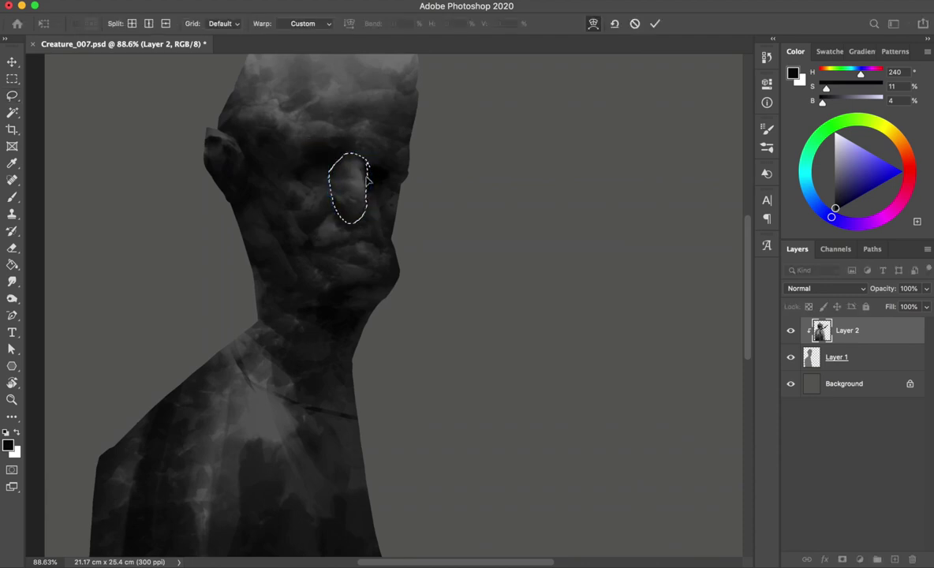
{"action": "key", "text": "Return"}
{"action": "key", "text": "ctrl+d"}
{"action": "scroll", "coordinate": [394, 146], "scroll_direction": "down", "scroll_amount": 2}
{"action": "key", "text": "ctrl+shift+h"}
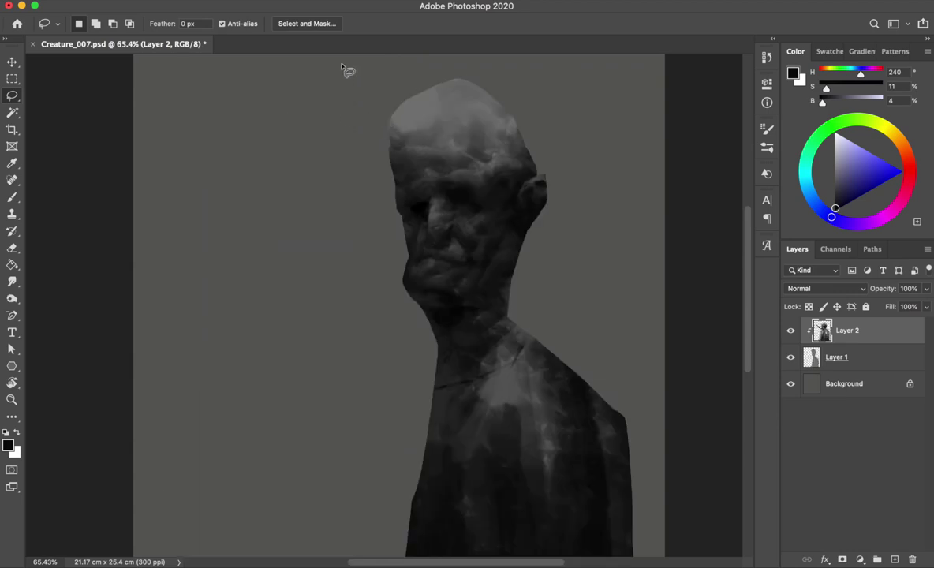
{"action": "scroll", "coordinate": [424, 156], "scroll_direction": "up", "scroll_amount": 3}
Step: Return to the Brush tool, shrink it slightly and sample darker greys from the face
{"action": "key", "text": "b"}
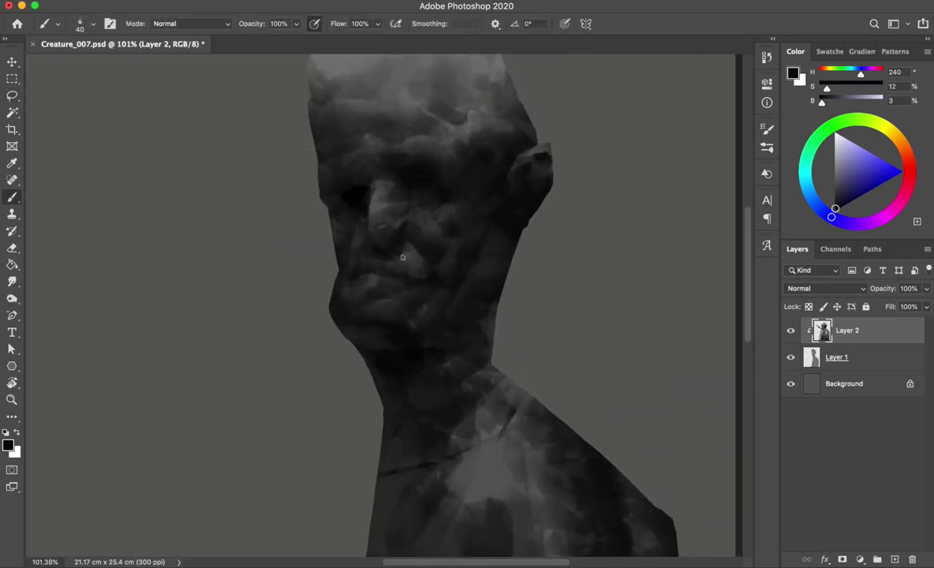
{"action": "left_click", "coordinate": [407, 226], "text": "alt"}
{"action": "key", "text": "shift+b"}
{"action": "left_click_drag", "start_coordinate": [411, 215], "coordinate": [409, 216]}
{"action": "key", "text": "shift+b"}
{"action": "left_click", "coordinate": [364, 220], "text": "alt"}
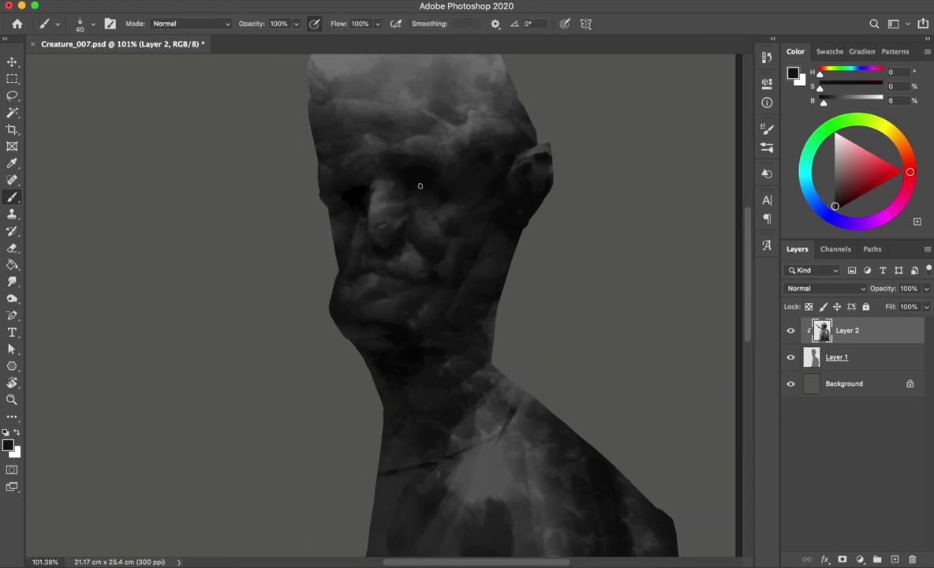
Step: Shade the face with lighter and near-black greys while flipping the canvas to check
{"action": "scroll", "coordinate": [420, 185], "scroll_direction": "down", "scroll_amount": 3}
{"action": "scroll", "coordinate": [402, 168], "scroll_direction": "down", "scroll_amount": 1}
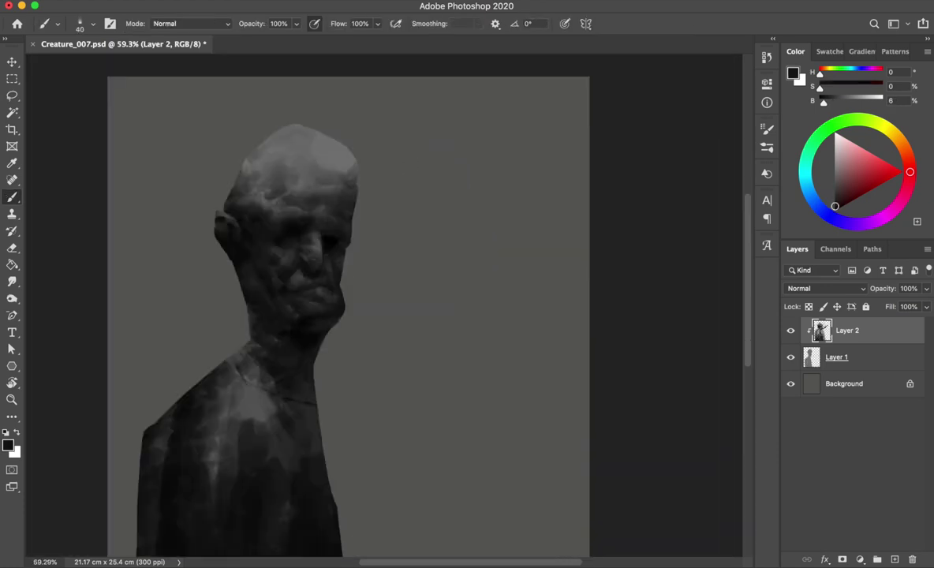
{"action": "scroll", "coordinate": [387, 316], "scroll_direction": "up", "scroll_amount": 3}
{"action": "left_click", "coordinate": [387, 316], "text": "alt"}
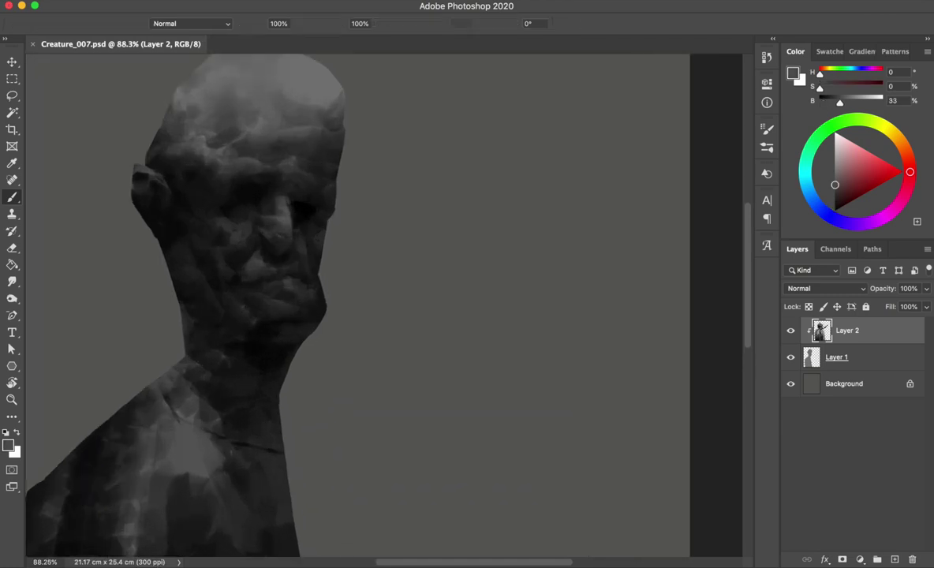
{"action": "key", "text": "h"}
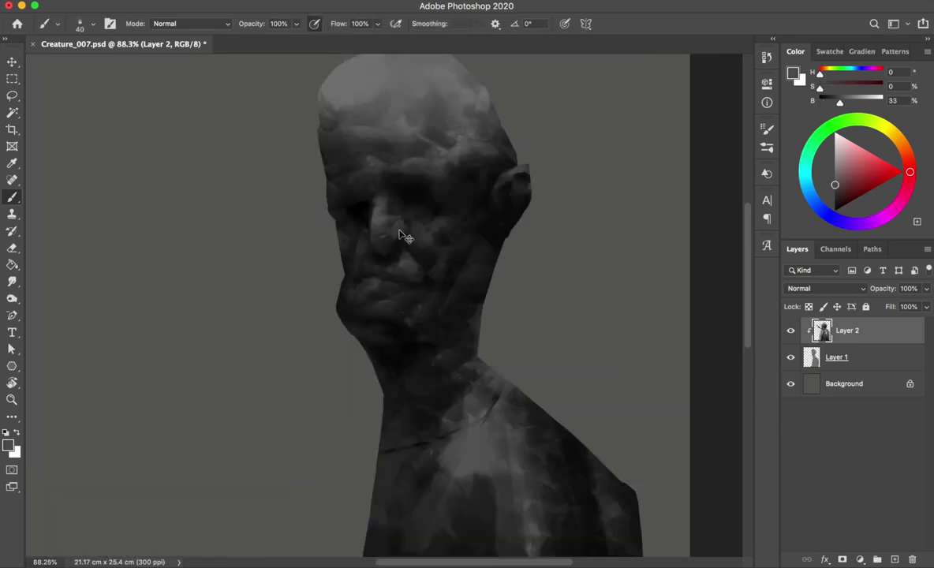
{"action": "left_click", "coordinate": [379, 208], "text": "alt"}
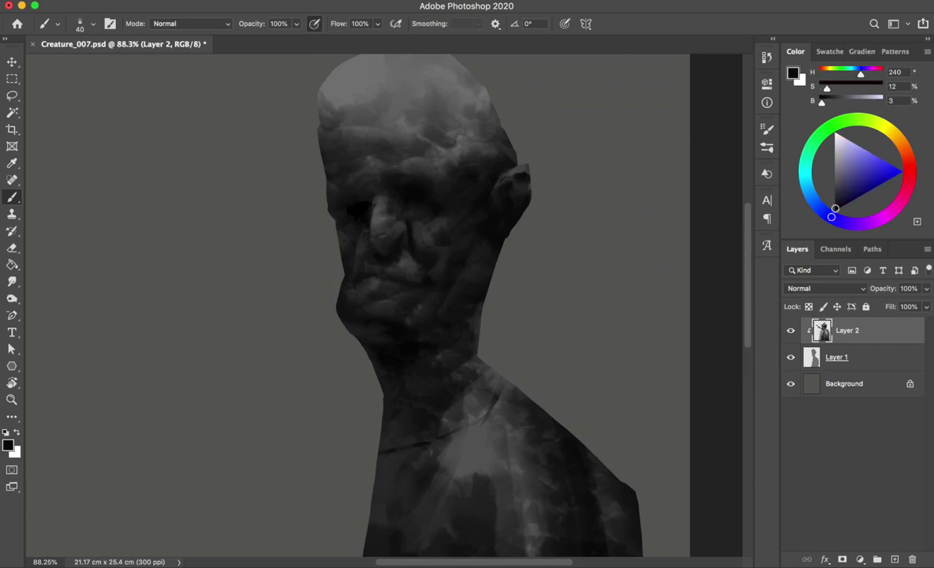
{"action": "left_click", "coordinate": [408, 269], "text": "alt"}
{"action": "key", "text": "h"}
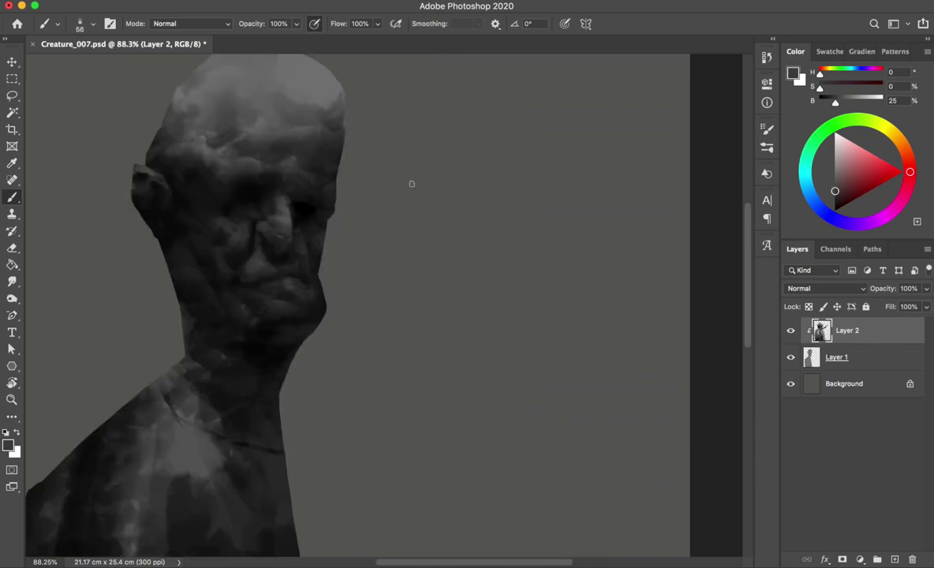
Step: Darken the nose area with sampled dark greys, checking the mirrored view
{"action": "left_click", "coordinate": [254, 246], "text": "alt"}
{"action": "left_click", "coordinate": [288, 243], "text": "alt"}
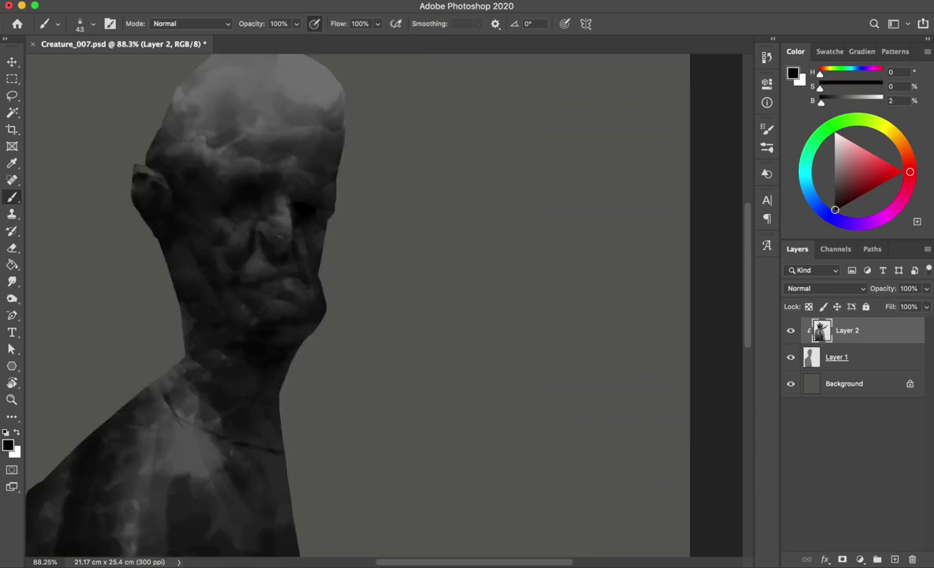
{"action": "left_click", "coordinate": [273, 241], "text": "alt"}
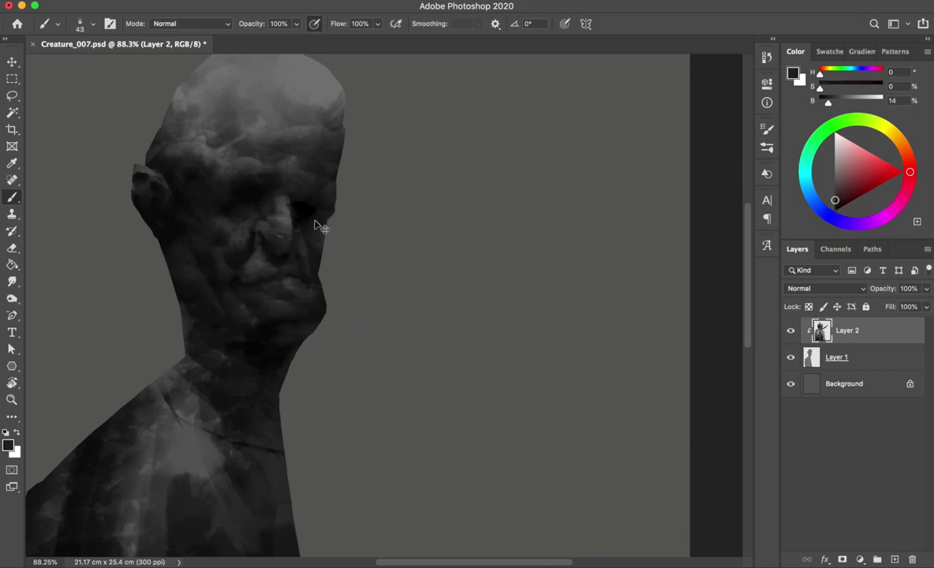
{"action": "key", "text": "ctrl+shift+h"}
{"action": "left_click", "coordinate": [337, 218], "text": "alt"}
{"action": "left_click", "coordinate": [365, 249], "text": "alt"}
{"action": "left_click", "coordinate": [359, 209], "text": "alt"}
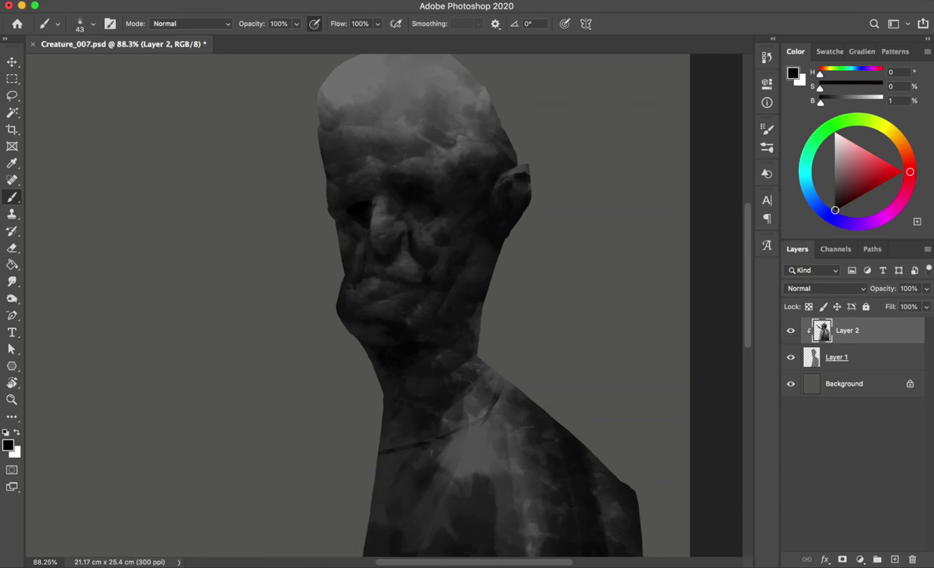
{"action": "key", "text": "ctrl+shift+h"}
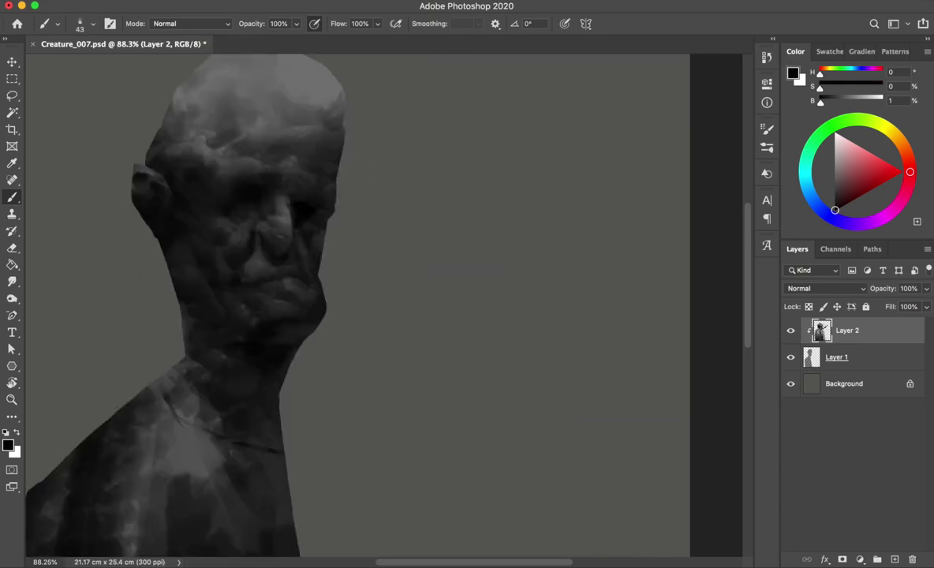
Step: Deepen the cheek and eye with blue-black and purple-tinged dark tones, then save
{"action": "left_click", "coordinate": [377, 189], "text": "alt"}
{"action": "left_click", "coordinate": [213, 245], "text": "alt"}
{"action": "left_click", "coordinate": [237, 173], "text": "alt"}
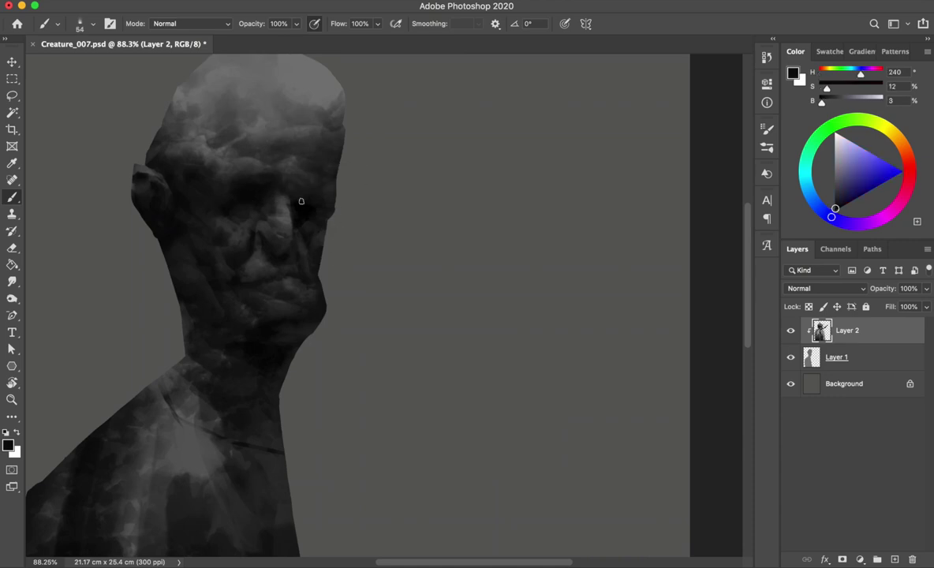
{"action": "left_click", "coordinate": [286, 174], "text": "alt"}
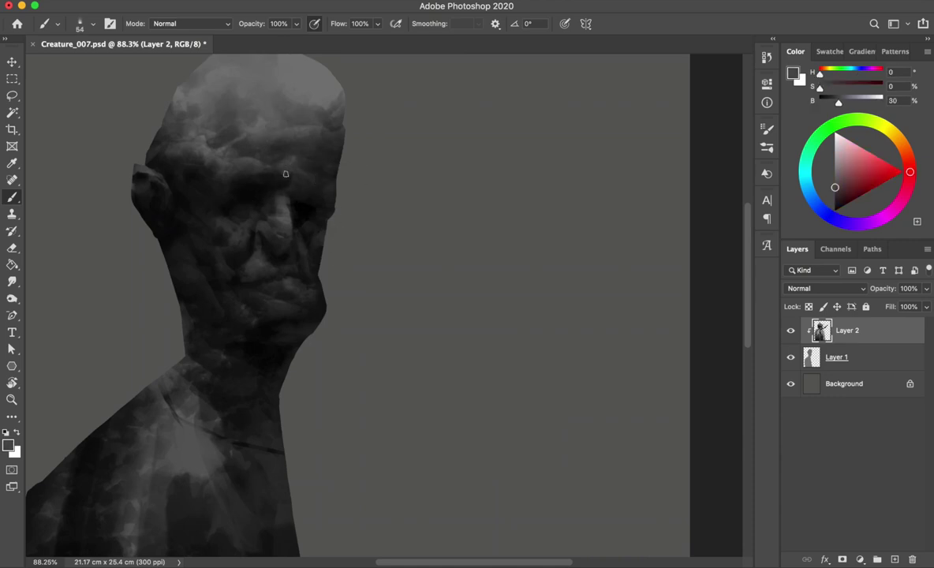
{"action": "key", "text": "h"}
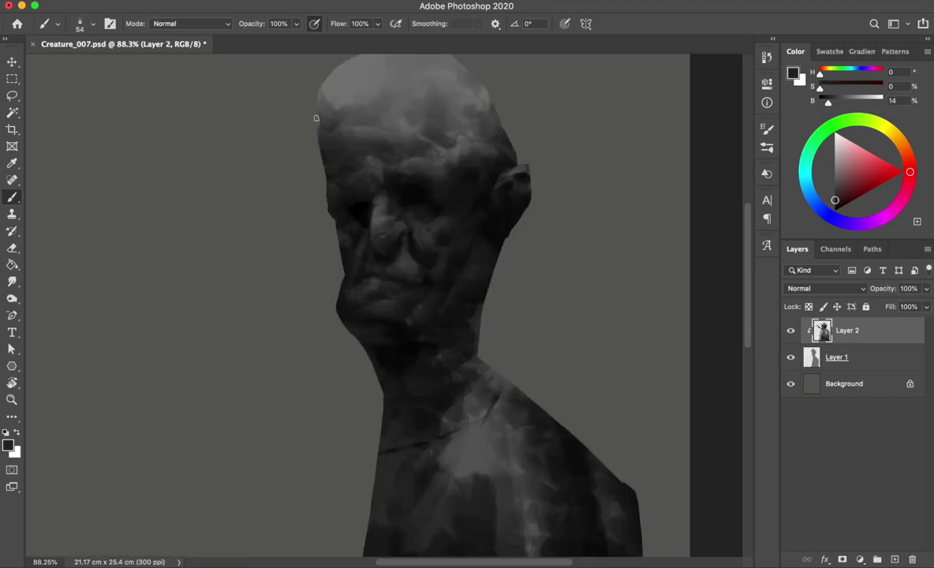
{"action": "left_click", "coordinate": [377, 178], "text": "alt"}
{"action": "left_click", "coordinate": [366, 184], "text": "alt"}
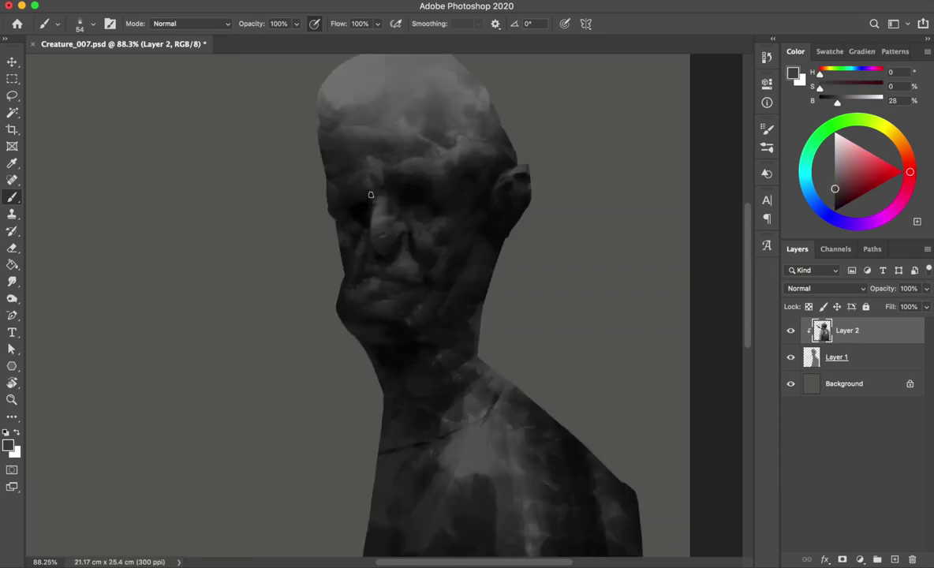
{"action": "key", "text": "h"}
{"action": "key", "text": "ctrl+s"}
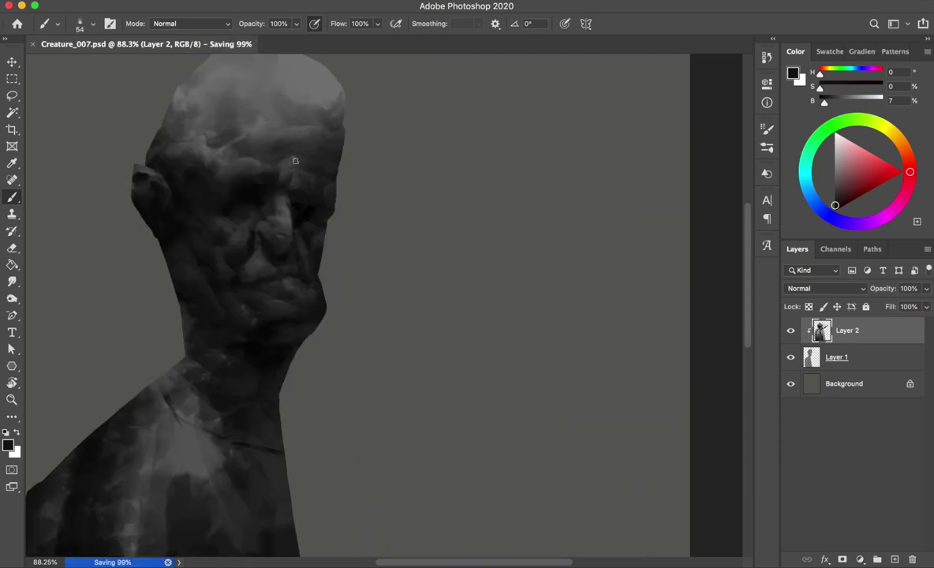
Step: Enlarge the brush, paint a dark grey stroke on the face and save again
{"action": "left_click", "coordinate": [272, 184], "text": "alt"}
{"action": "left_click", "coordinate": [305, 203], "text": "alt"}
{"action": "left_click_drag", "start_coordinate": [298, 207], "coordinate": [319, 207]}
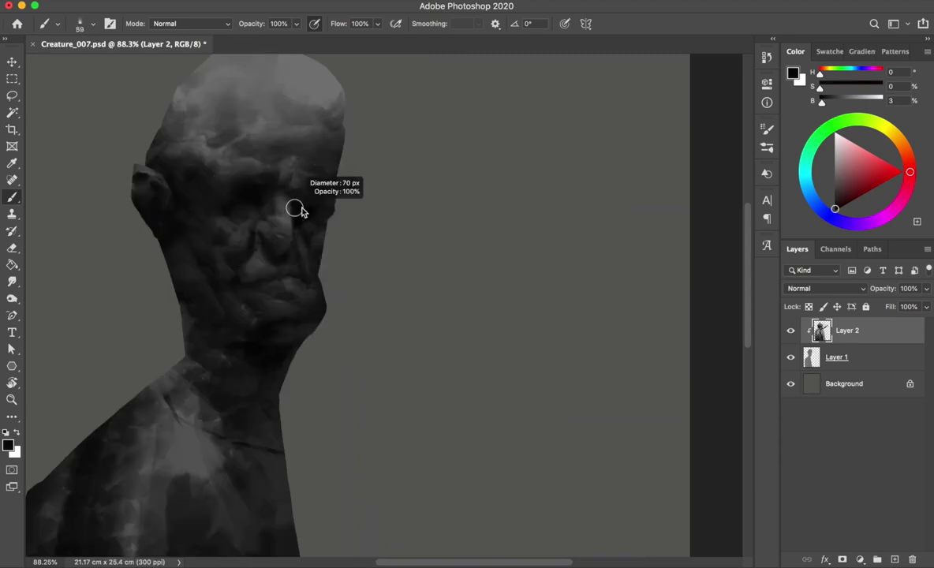
{"action": "key", "text": "ctrl+s"}
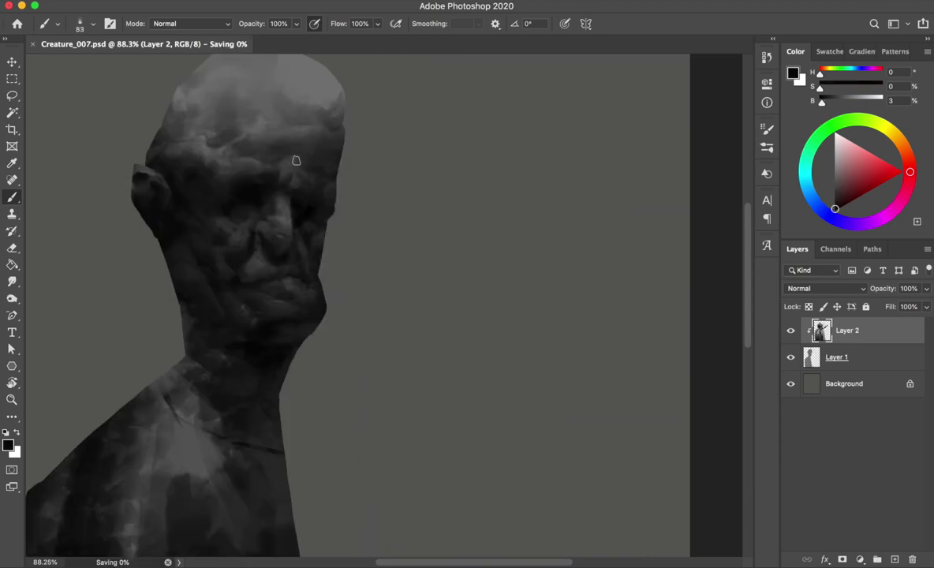
{"action": "mouse_move", "coordinate": [176, 160]}
{"action": "left_mouse_down"}
{"action": "mouse_move", "coordinate": [157, 192]}
{"action": "mouse_move", "coordinate": [165, 187]}
{"action": "left_mouse_up"}
{"action": "left_click", "coordinate": [168, 206], "text": "alt"}
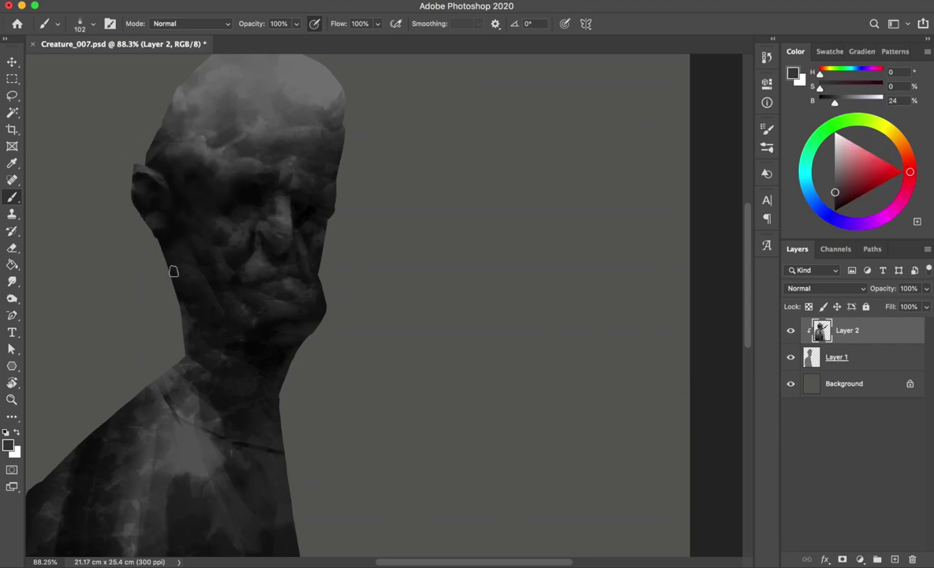
{"action": "key", "text": "ctrl+s"}
{"action": "key", "text": "ctrl+shift+h"}
{"action": "left_click", "coordinate": [465, 222], "text": "alt"}
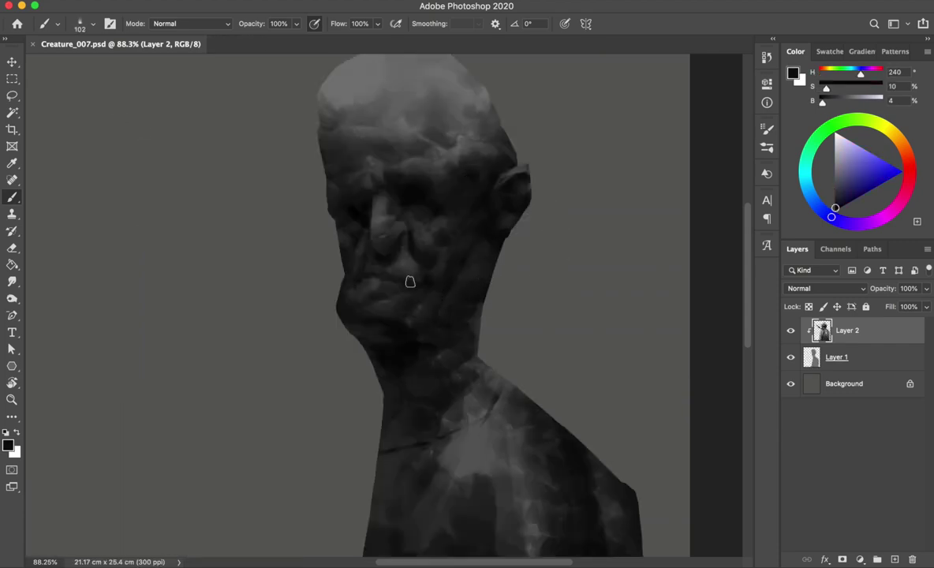
{"action": "scroll", "coordinate": [434, 288], "scroll_direction": "down", "scroll_amount": 4}
Step: Paint lighter grey strokes over the nose and cheek, then mirror and zoom to check
{"action": "left_click", "coordinate": [357, 171], "text": "alt"}
{"action": "left_click_drag", "start_coordinate": [357, 171], "coordinate": [369, 153], "text": "alt"}
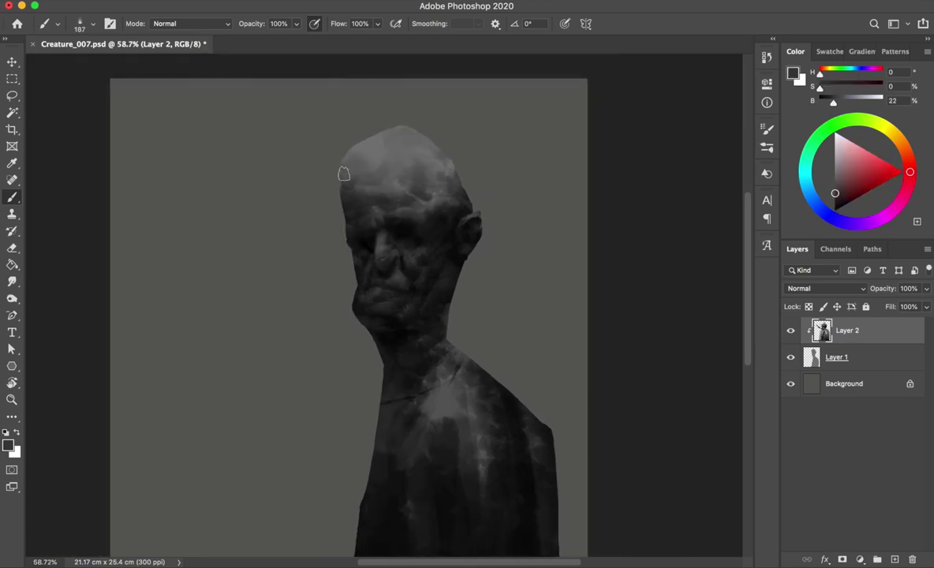
{"action": "mouse_move", "coordinate": [387, 247]}
{"action": "left_mouse_down"}
{"action": "mouse_move", "coordinate": [370, 237]}
{"action": "mouse_move", "coordinate": [426, 269]}
{"action": "mouse_move", "coordinate": [418, 259]}
{"action": "left_mouse_up"}
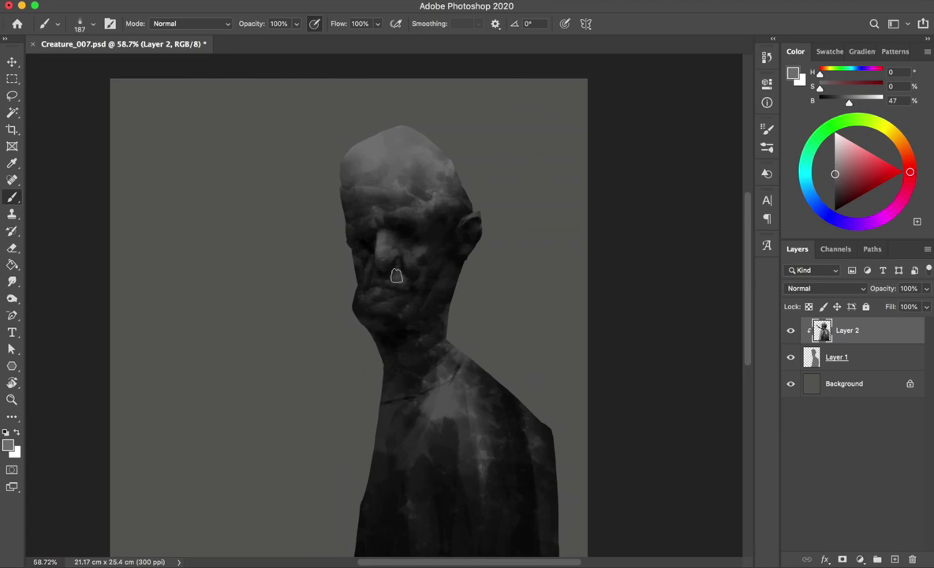
{"action": "left_click", "coordinate": [386, 231], "text": "alt"}
{"action": "left_click", "coordinate": [385, 217], "text": "alt"}
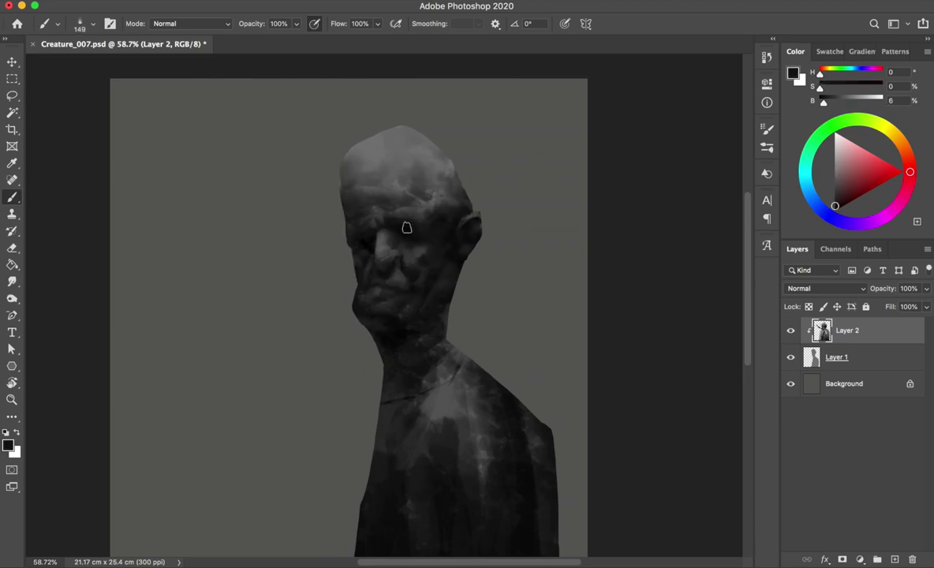
{"action": "key", "text": "h"}
{"action": "key", "text": "ctrl+plus"}
Step: Shrink the brush to 113, then 92 and 80, sampling mid-grey and near-black face shadows
{"action": "left_click_drag", "start_coordinate": [267, 238], "coordinate": [271, 194]}
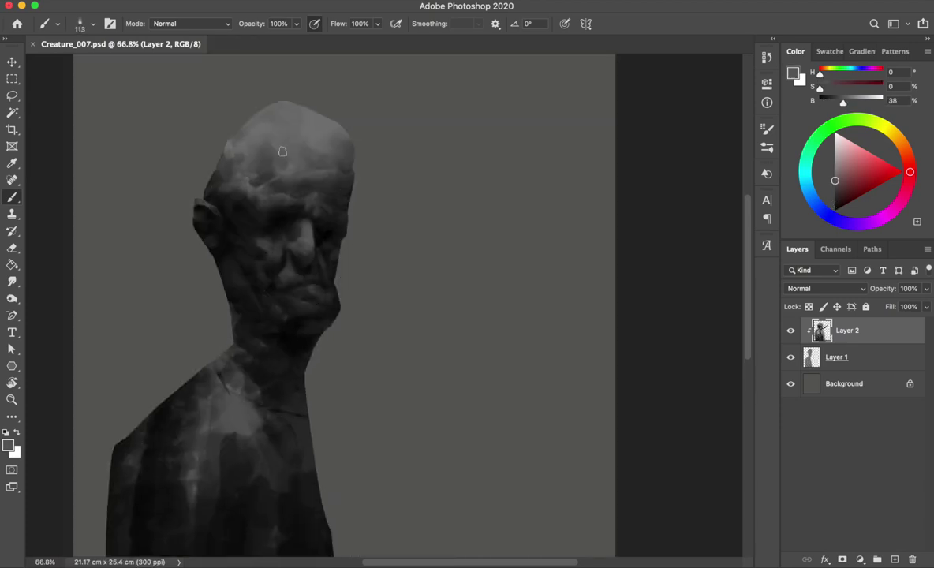
{"action": "left_click", "coordinate": [282, 241], "text": "alt"}
{"action": "left_click", "coordinate": [280, 221], "text": "alt"}
{"action": "left_click_drag", "start_coordinate": [280, 220], "coordinate": [298, 243]}
{"action": "left_click", "coordinate": [273, 239], "text": "alt"}
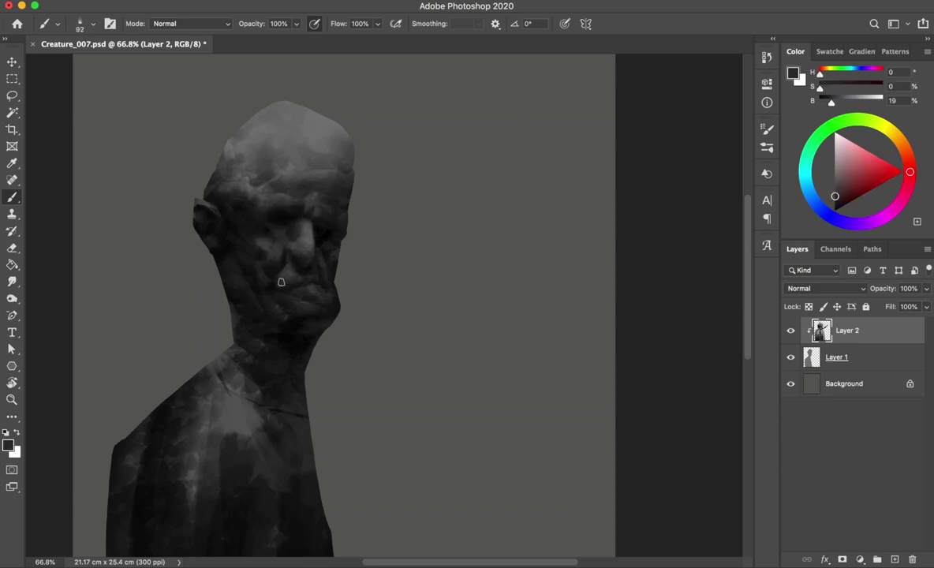
{"action": "left_click", "coordinate": [287, 209], "text": "alt"}
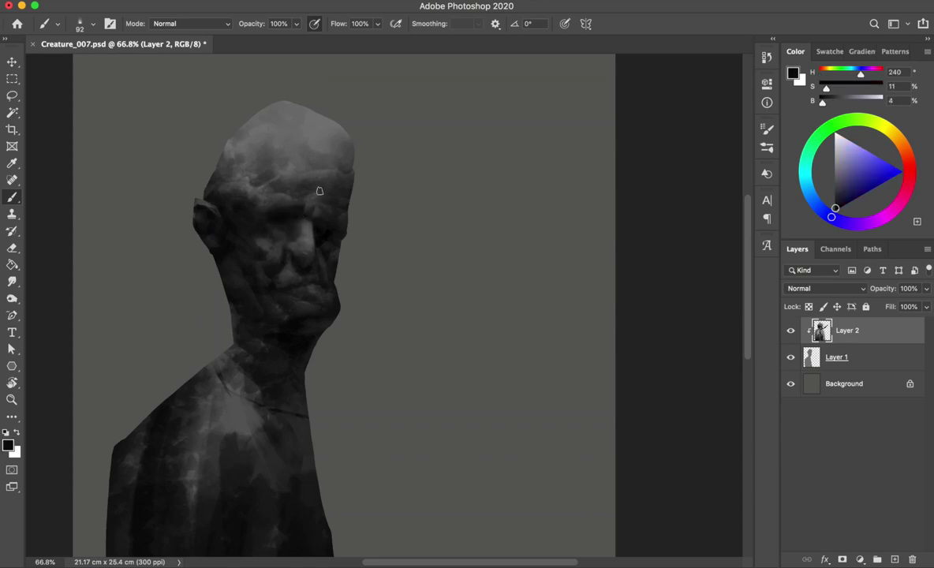
{"action": "key", "text": "ctrl+shift+h"}
{"action": "key", "text": "bracketleft"}
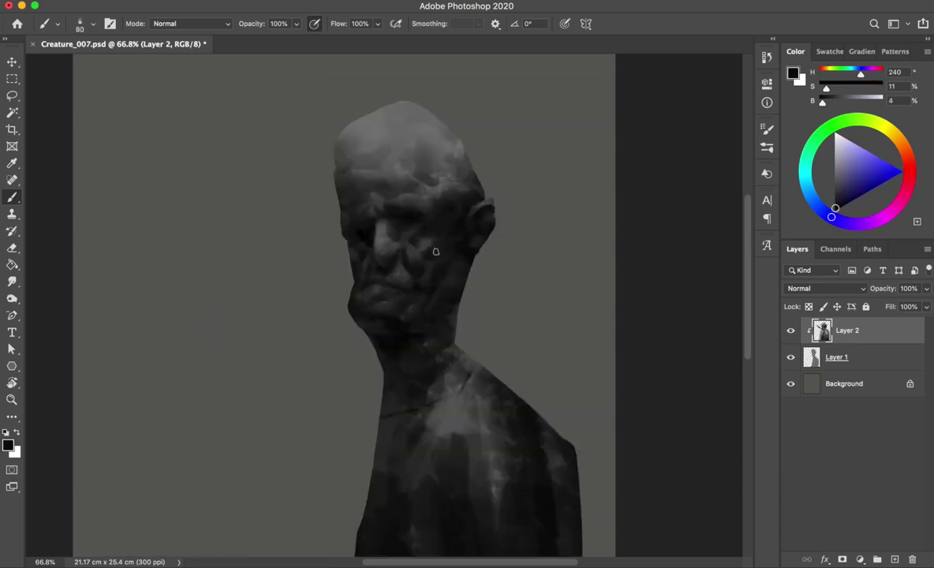
Step: Save, then deepen facial shadows with black and dark greys using a 68 brush
{"action": "key", "text": "ctrl+s"}
{"action": "key", "text": "ctrl+shift+h"}
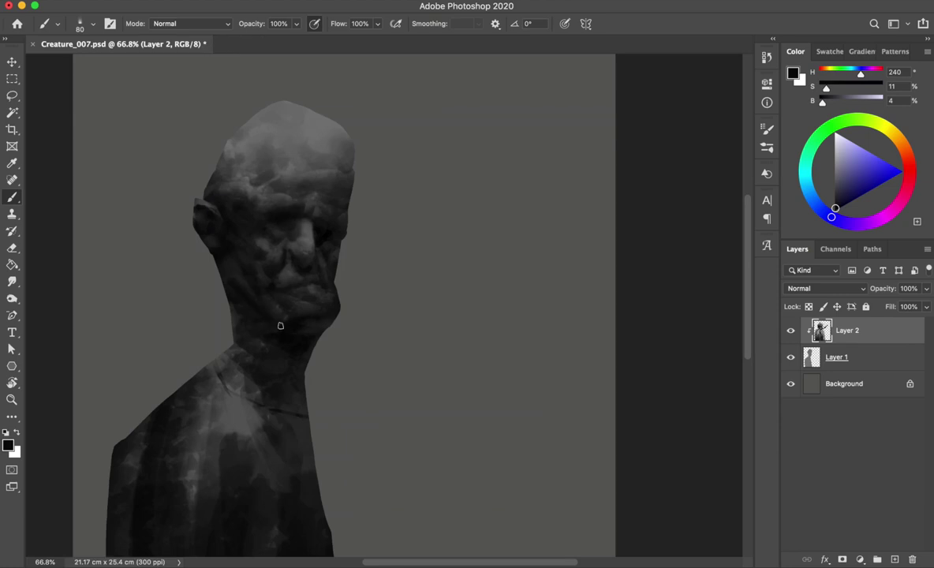
{"action": "left_click", "coordinate": [279, 324], "text": "alt"}
{"action": "key", "text": "d"}
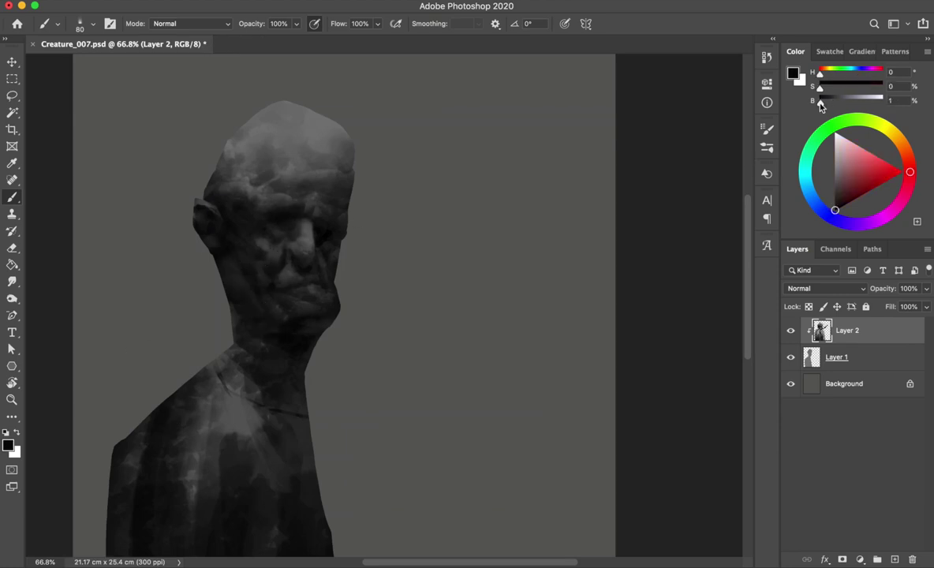
{"action": "key", "text": "bracketleft"}
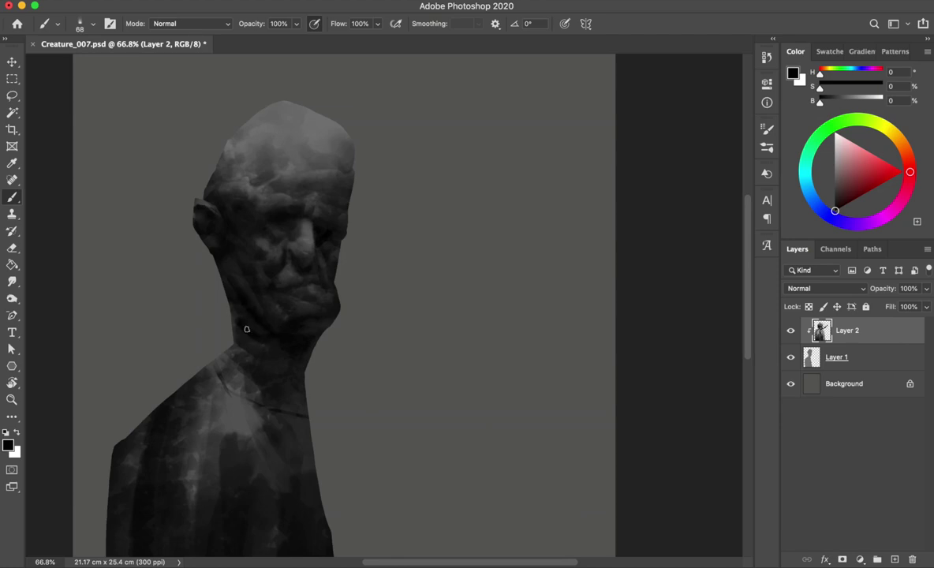
{"action": "left_click", "coordinate": [255, 332], "text": "alt"}
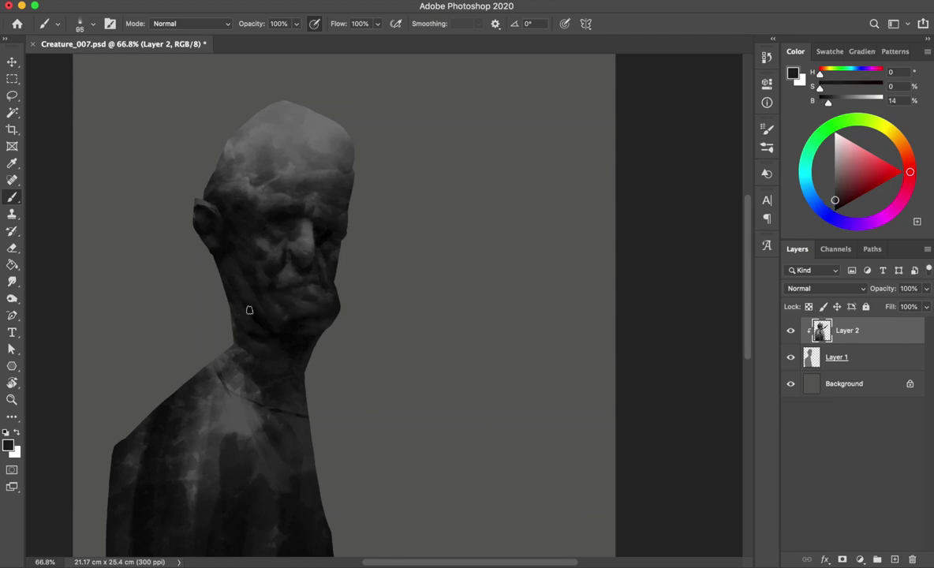
{"action": "key", "text": "ctrl+alt+shift+h"}
{"action": "left_click", "coordinate": [474, 273], "text": "alt"}
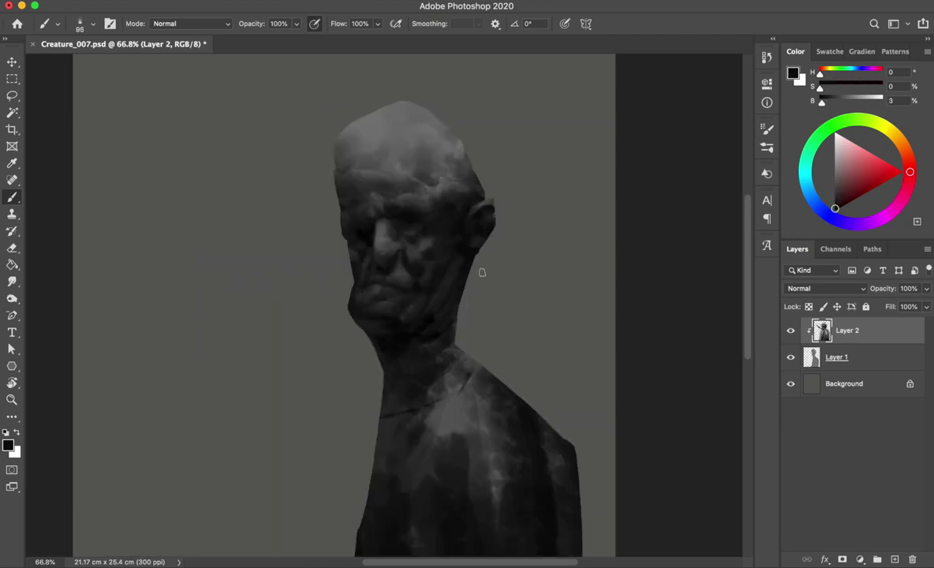
{"action": "key", "text": "ctrl+s"}
Step: Dab near-black shading onto the face, mirroring and saving to check the result
{"action": "left_click", "coordinate": [409, 215], "text": "alt"}
{"action": "left_click", "coordinate": [418, 273]}
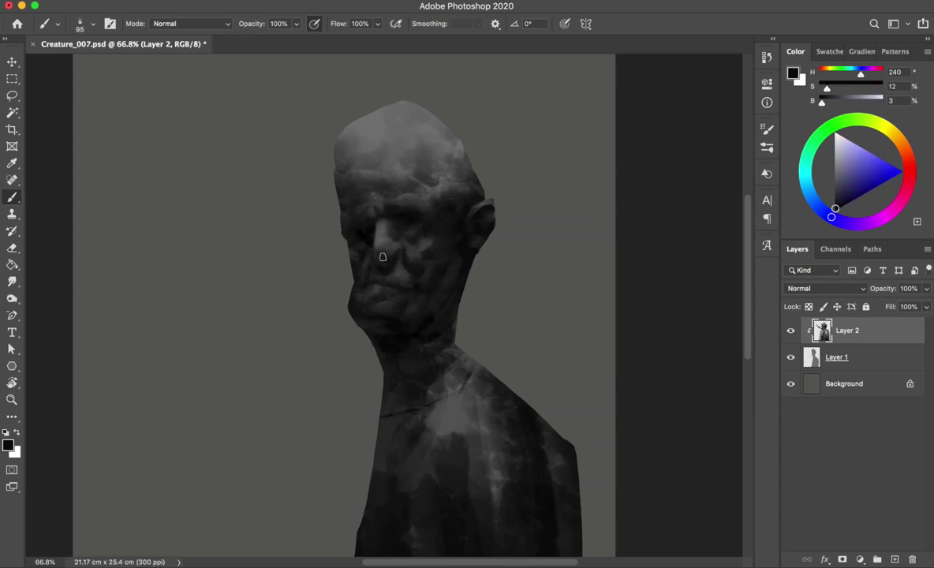
{"action": "left_click", "coordinate": [380, 252], "text": "alt"}
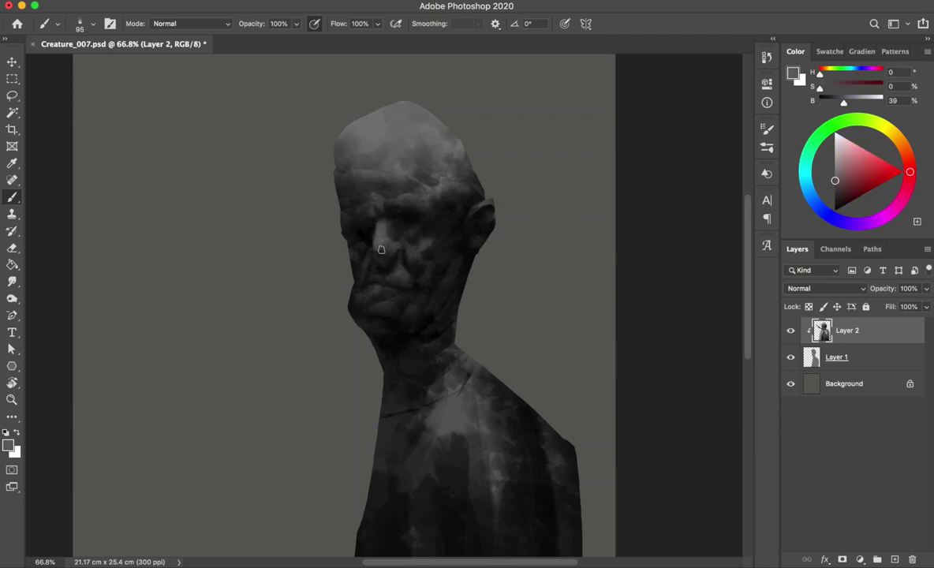
{"action": "key", "text": "ctrl+shift+h"}
{"action": "key", "text": "ctrl+s"}
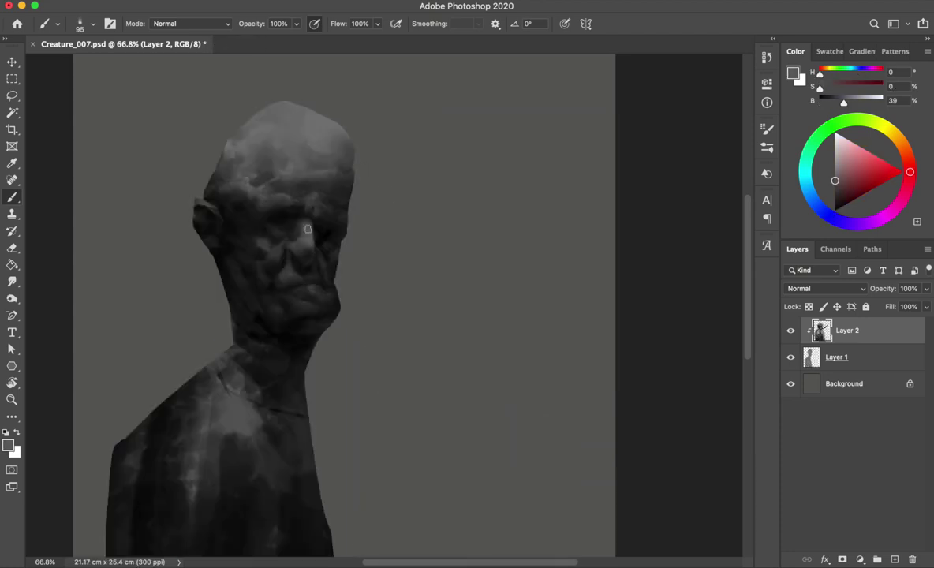
{"action": "left_click", "coordinate": [316, 213], "text": "alt"}
{"action": "key", "text": "ctrl+s"}
{"action": "key", "text": "ctrl+shift+h"}
{"action": "key", "text": "ctrl+shift+h"}
Step: Work near-black wrinkles into the face with a 62 brush, saving after each flip check
{"action": "left_click", "coordinate": [309, 222], "text": "alt"}
{"action": "left_click", "coordinate": [299, 229], "text": "alt"}
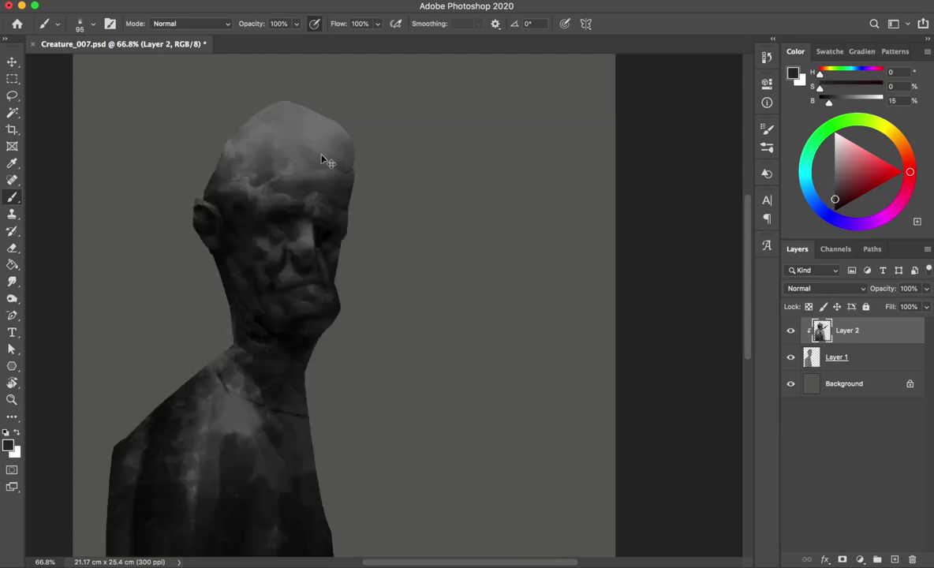
{"action": "left_click", "coordinate": [302, 247], "text": "alt"}
{"action": "key", "text": "ctrl+shift+h"}
{"action": "key", "text": "ctrl+s"}
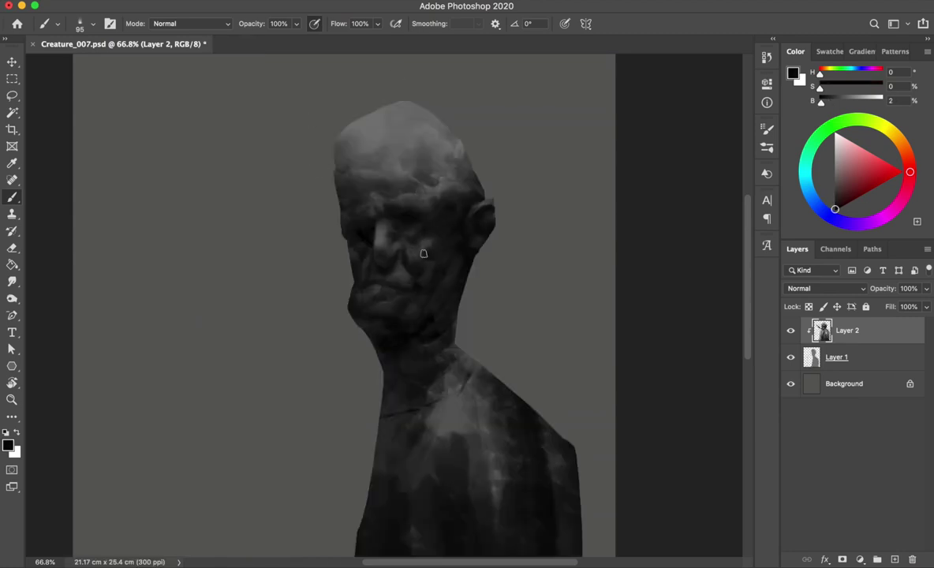
{"action": "key", "text": "ctrl+shift+h"}
{"action": "key", "text": "ctrl+s"}
{"action": "left_click_drag", "start_coordinate": [299, 253], "coordinate": [284, 253]}
{"action": "key", "text": "ctrl+s"}
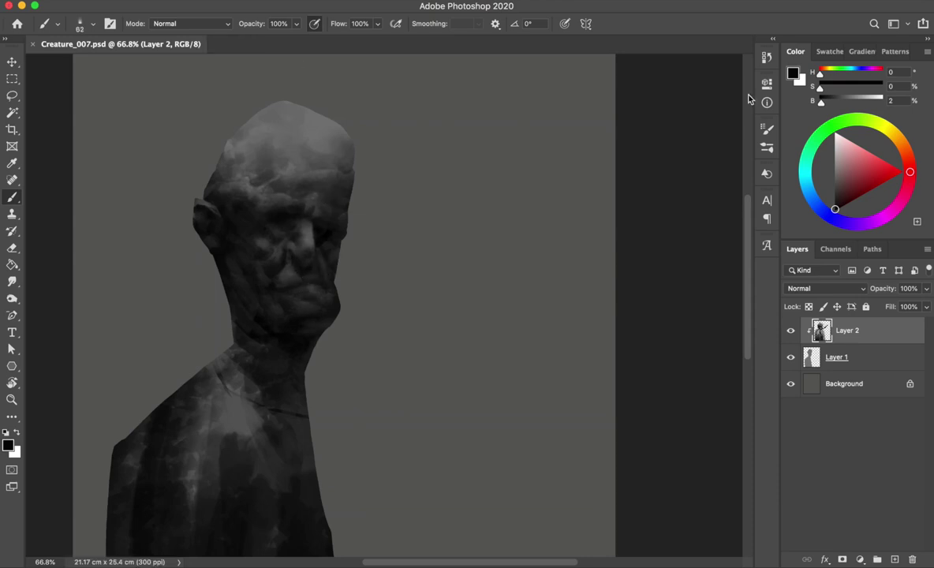
{"action": "left_click", "coordinate": [835, 168]}
{"action": "key", "text": "bracketright"}
{"action": "key", "text": "bracketright"}
{"action": "key", "text": "bracketright"}
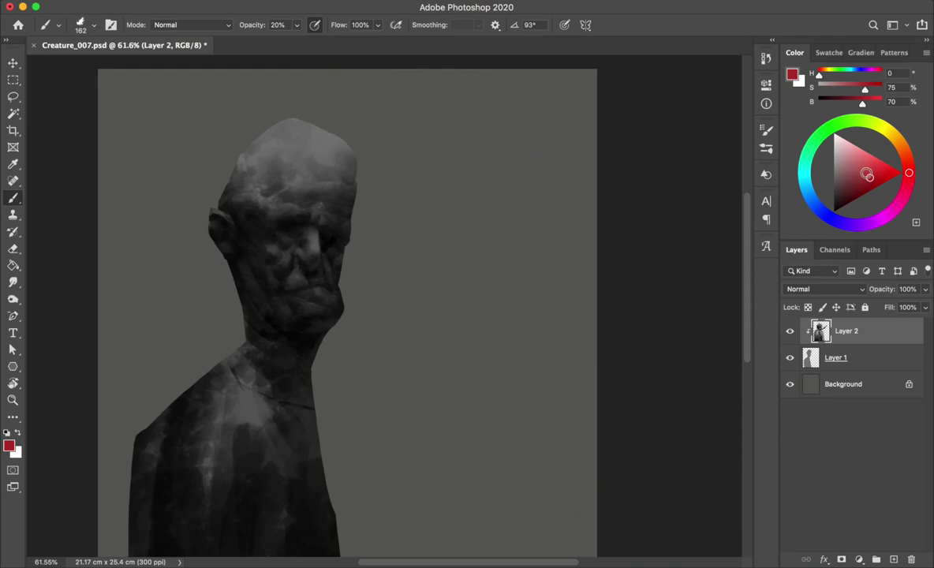
Step: Add a clipped layer, reset brush opacity to 100% and undo stray red marks
{"action": "key", "text": "ctrl+shift+alt+n"}
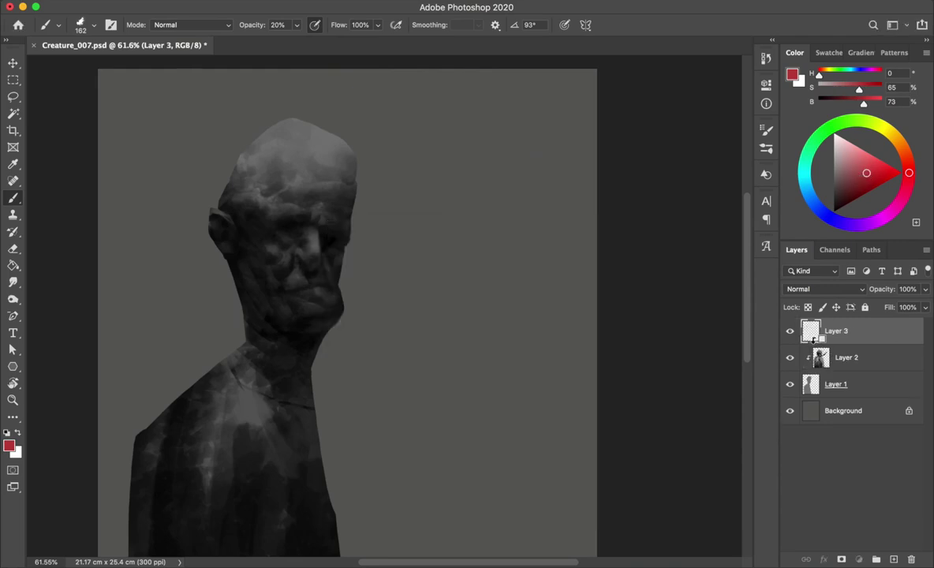
{"action": "right_click", "coordinate": [332, 138]}
{"action": "key", "text": "Escape"}
{"action": "key", "text": "0"}
{"action": "left_click_drag", "start_coordinate": [355, 185], "coordinate": [354, 227]}
{"action": "key", "text": "ctrl+z"}
{"action": "key", "text": "super+z"}
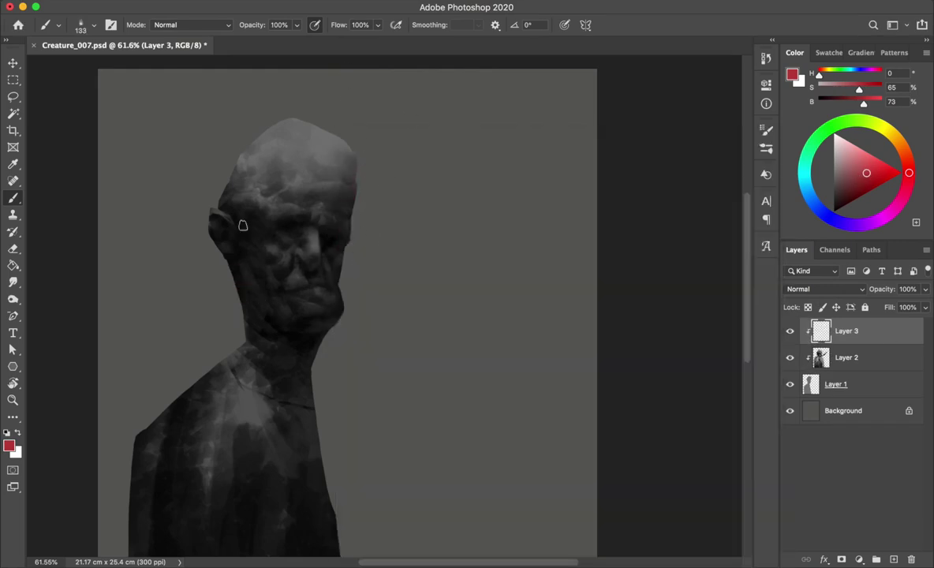
Step: Paint red rim light along the left shoulder, cheek, jaw and head edge
{"action": "left_click_drag", "start_coordinate": [230, 352], "coordinate": [134, 461]}
{"action": "mouse_move", "coordinate": [247, 330]}
{"action": "left_mouse_down"}
{"action": "mouse_move", "coordinate": [225, 252]}
{"action": "mouse_move", "coordinate": [236, 311]}
{"action": "left_mouse_up"}
{"action": "left_click_drag", "start_coordinate": [236, 271], "coordinate": [222, 193]}
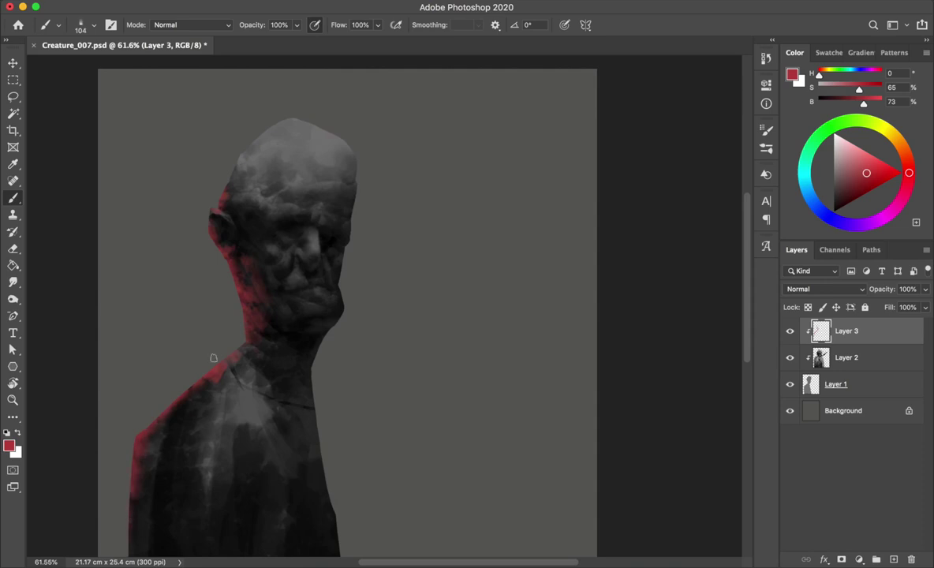
{"action": "key", "text": "ctrl+shift+h"}
{"action": "scroll", "coordinate": [298, 320], "scroll_direction": "down", "scroll_amount": 2}
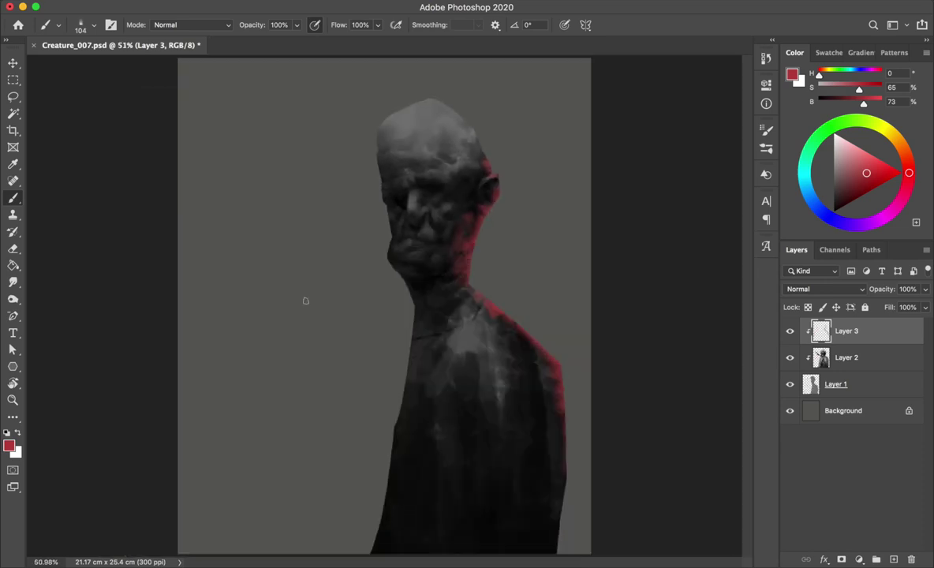
Step: Delete the red layer and recreate a blank layer clipped to the figure
{"action": "key", "text": "Delete"}
{"action": "key", "text": "ctrl+shift+n"}
{"action": "key", "text": "Return"}
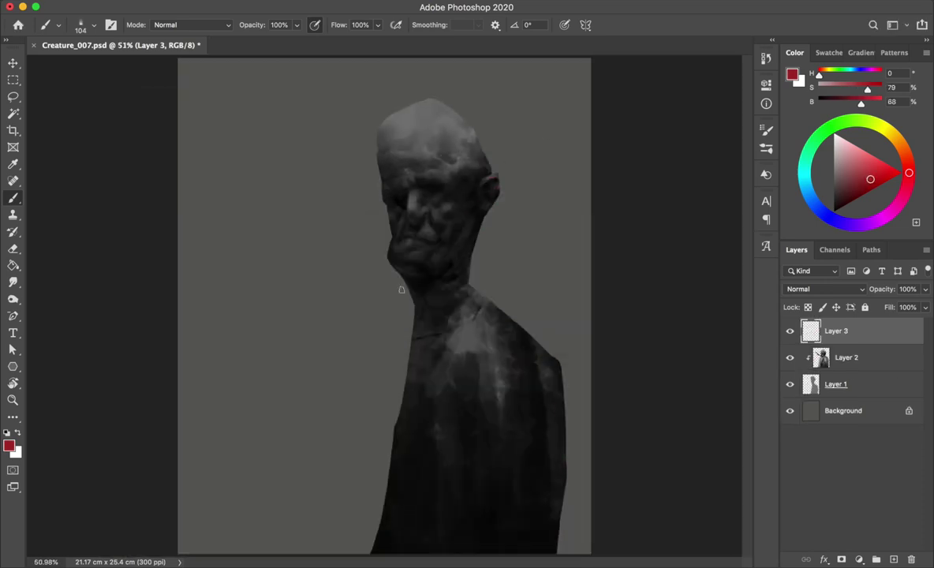
{"action": "left_click", "coordinate": [807, 344], "text": "alt"}
Step: Repaint red along the neck and coat edge, touching up the shoulder
{"action": "left_click_drag", "start_coordinate": [404, 277], "coordinate": [415, 306]}
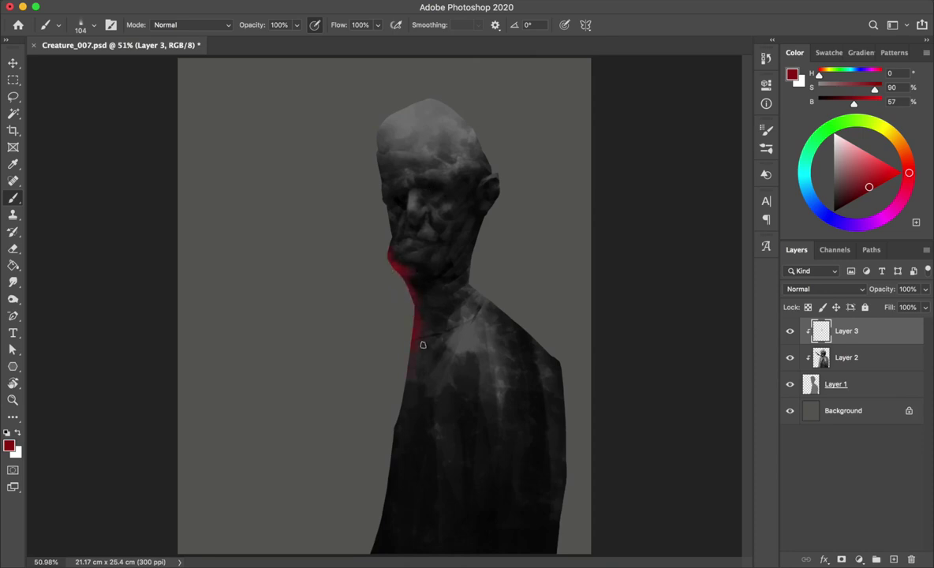
{"action": "mouse_move", "coordinate": [436, 327]}
{"action": "left_mouse_down"}
{"action": "mouse_move", "coordinate": [400, 389]}
{"action": "mouse_move", "coordinate": [364, 521]}
{"action": "left_mouse_up"}
{"action": "key", "text": "e"}
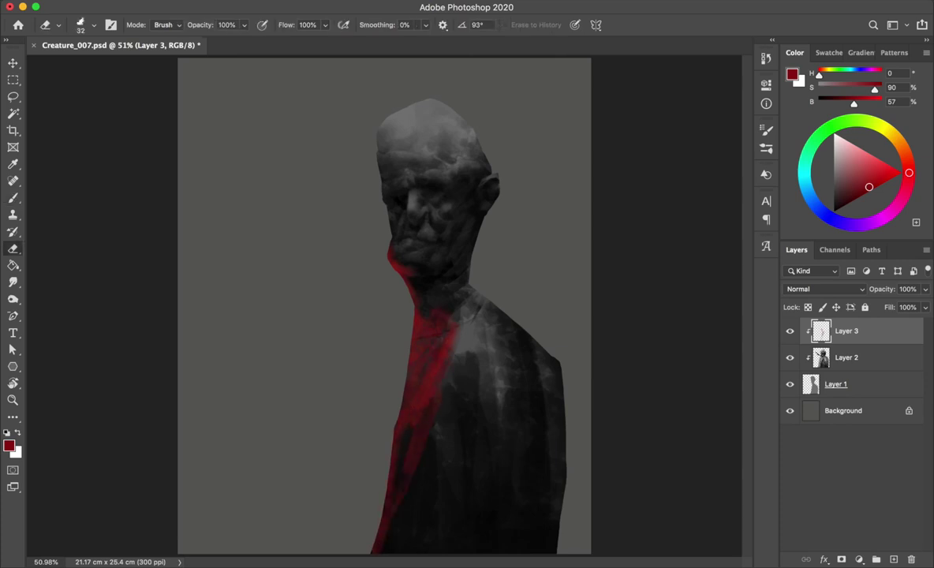
{"action": "key", "text": "b"}
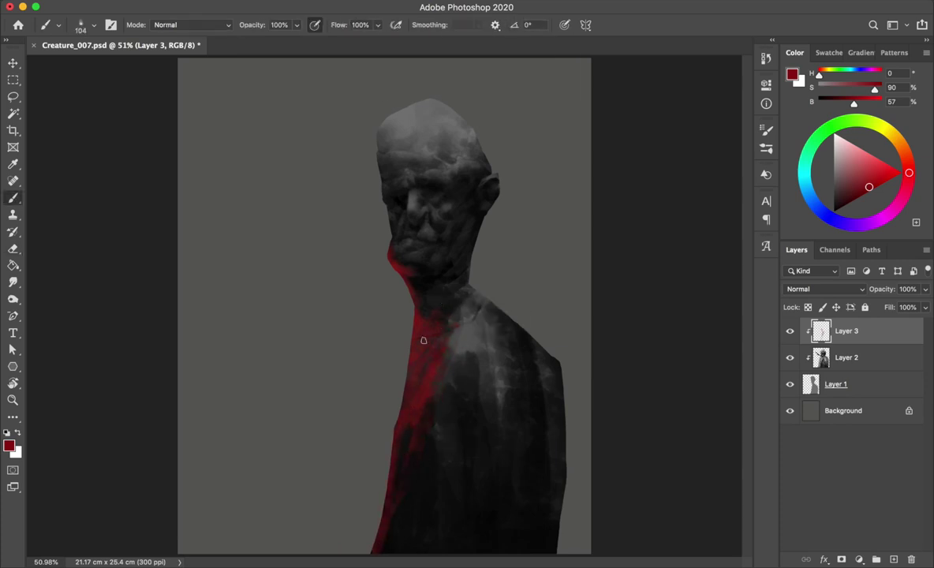
{"action": "left_click_drag", "start_coordinate": [455, 336], "coordinate": [406, 342]}
{"action": "key", "text": "h"}
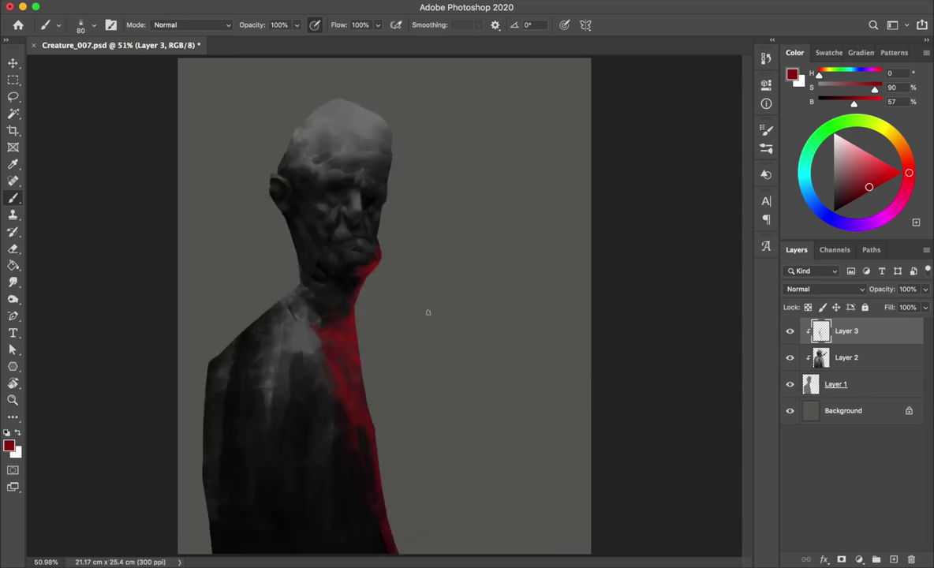
{"action": "key", "text": "bracketleft"}
{"action": "key", "text": "bracketleft"}
{"action": "key", "text": "bracketleft"}
Step: Soften the red on the neck edge, then extend it down with a 108 brush
{"action": "key", "text": "h"}
{"action": "key", "text": "super+s"}
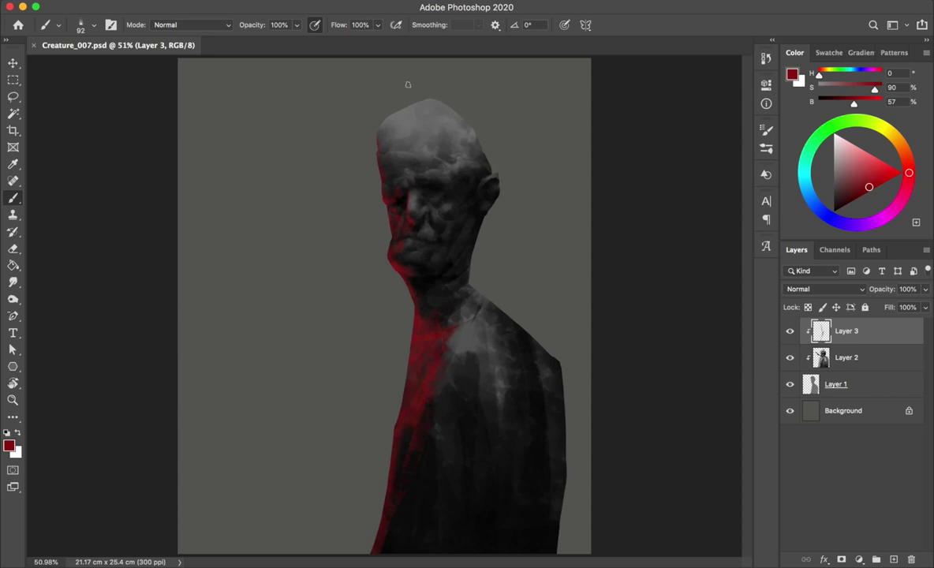
{"action": "key", "text": "e"}
{"action": "left_click_drag", "start_coordinate": [417, 463], "coordinate": [428, 317]}
{"action": "key", "text": "b"}
{"action": "left_click_drag", "start_coordinate": [424, 390], "coordinate": [406, 415]}
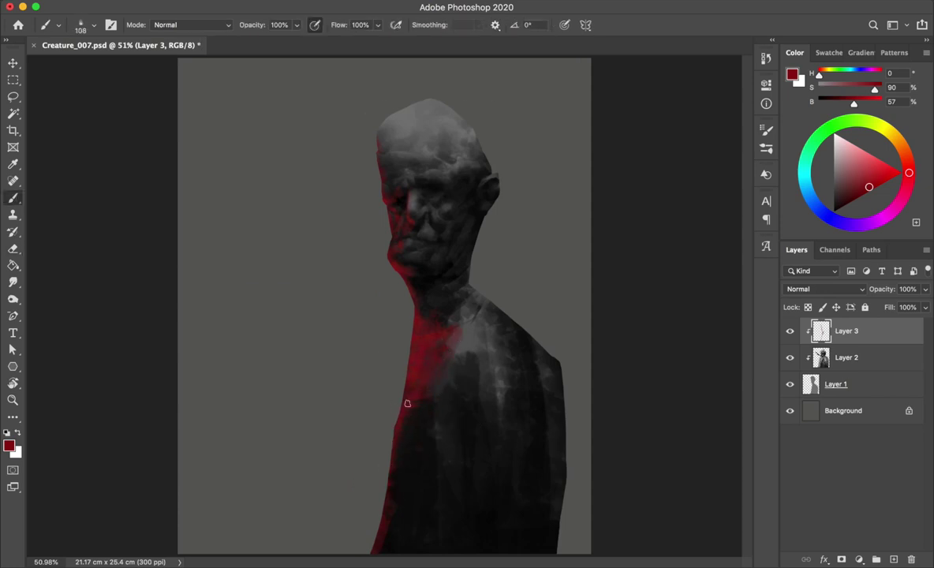
{"action": "mouse_move", "coordinate": [431, 360]}
{"action": "left_mouse_down"}
{"action": "mouse_move", "coordinate": [409, 417]}
{"action": "mouse_move", "coordinate": [388, 552]}
{"action": "left_mouse_up"}
Step: Spread red along the neck's edge, flipping the canvas to judge it
{"action": "key", "text": "e"}
{"action": "key", "text": "b"}
{"action": "key", "text": "h"}
{"action": "mouse_move", "coordinate": [365, 401]}
{"action": "left_mouse_down"}
{"action": "mouse_move", "coordinate": [382, 513]}
{"action": "mouse_move", "coordinate": [360, 424]}
{"action": "mouse_move", "coordinate": [348, 470]}
{"action": "mouse_move", "coordinate": [343, 399]}
{"action": "mouse_move", "coordinate": [365, 375]}
{"action": "left_mouse_up"}
{"action": "key", "text": "e"}
{"action": "key", "text": "b"}
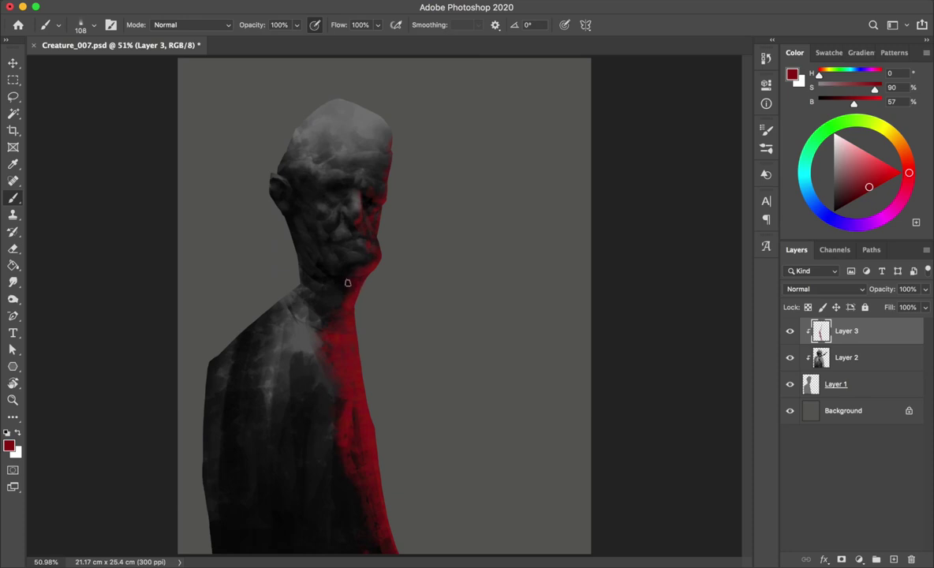
{"action": "key", "text": "h"}
{"action": "key", "text": "e"}
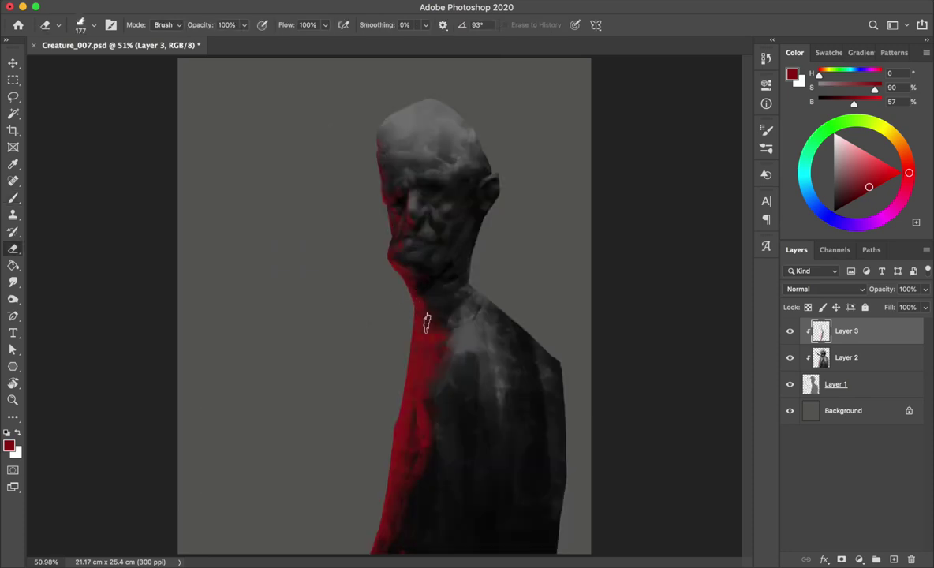
Step: Set an eraser preset at size 122, deepen the red on the neck, and save
{"action": "right_click", "coordinate": [431, 260]}
{"action": "double_click", "coordinate": [509, 267]}
{"action": "left_click_drag", "start_coordinate": [411, 280], "coordinate": [431, 297]}
{"action": "key", "text": "b"}
{"action": "left_click_drag", "start_coordinate": [427, 307], "coordinate": [402, 280]}
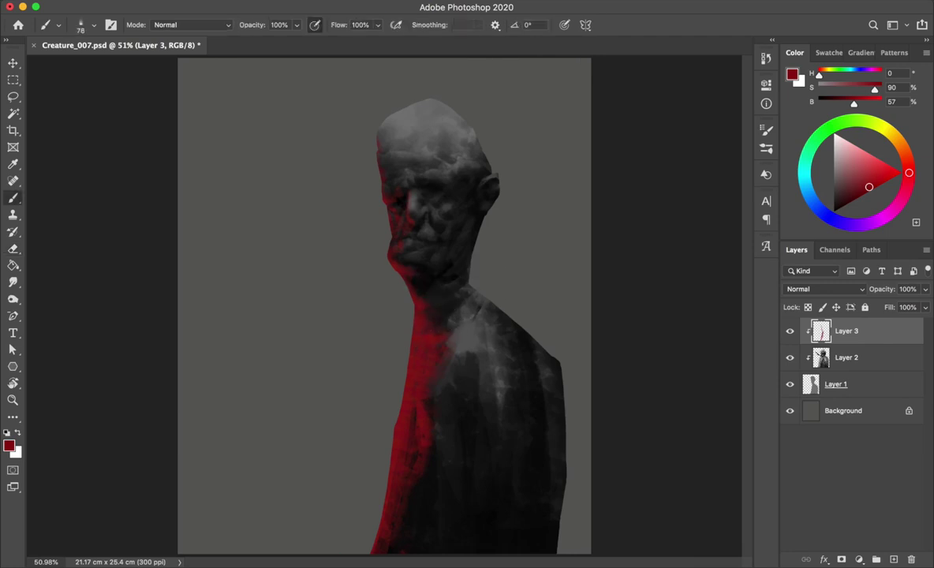
{"action": "key", "text": "e"}
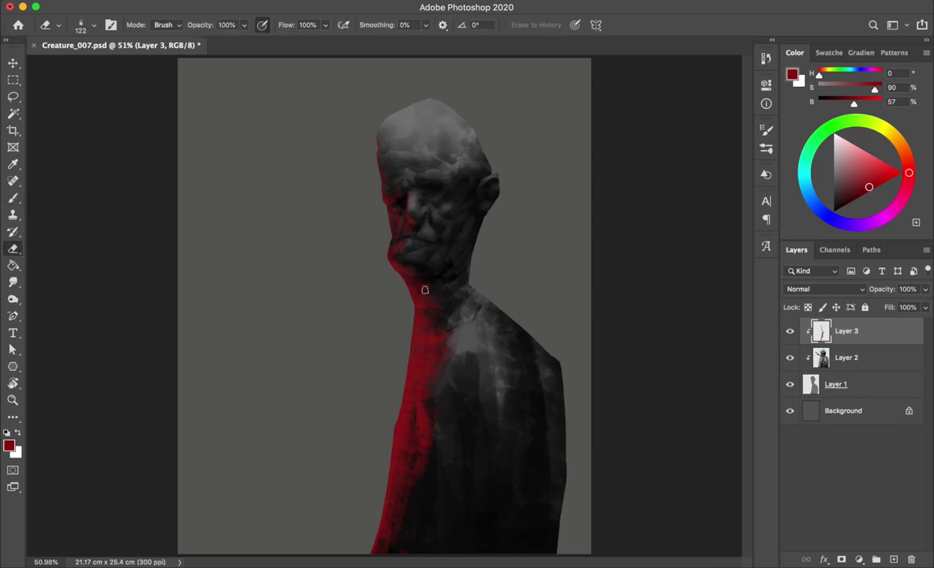
{"action": "key", "text": "h"}
{"action": "key", "text": "ctrl+s"}
Step: Erase excess red from the neck edge and add a red stroke on the chest
{"action": "key", "text": "bracketright"}
{"action": "key", "text": "bracketright"}
{"action": "key", "text": "bracketright"}
{"action": "mouse_move", "coordinate": [330, 334]}
{"action": "left_mouse_down"}
{"action": "mouse_move", "coordinate": [336, 305]}
{"action": "mouse_move", "coordinate": [344, 328]}
{"action": "left_mouse_up"}
{"action": "key", "text": "bracketleft"}
{"action": "key", "text": "bracketleft"}
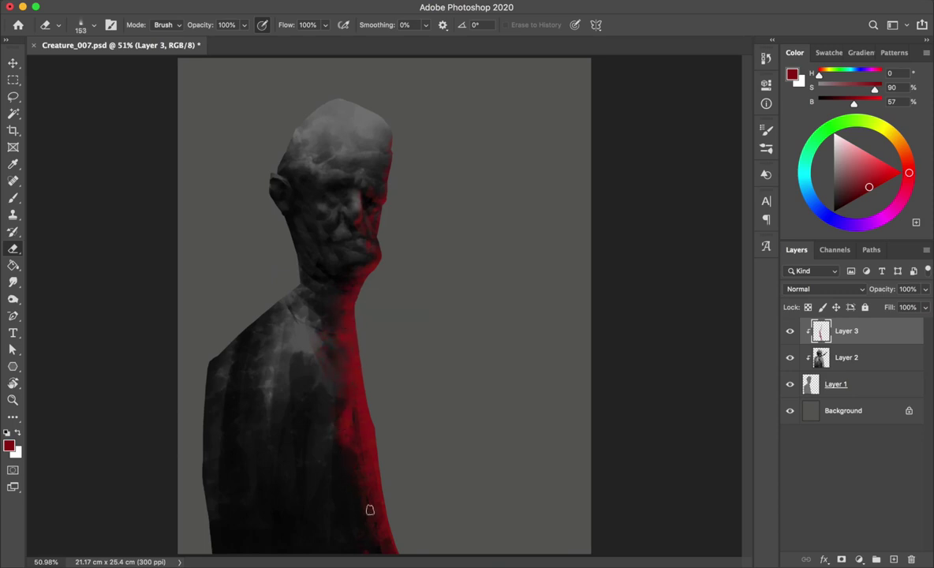
{"action": "key", "text": "b"}
{"action": "key", "text": "bracketleft"}
{"action": "left_click_drag", "start_coordinate": [282, 412], "coordinate": [297, 364]}
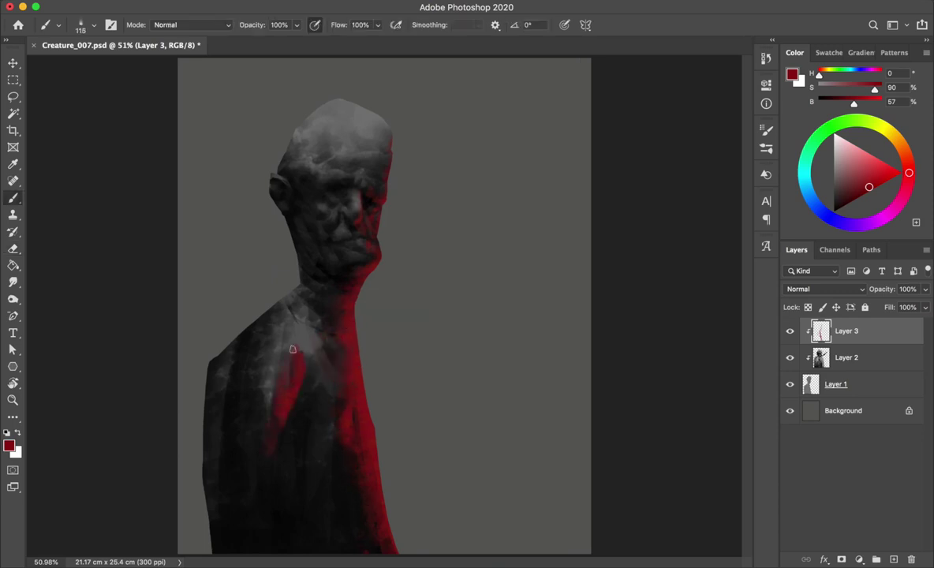
{"action": "key", "text": "ctrl+shift+h"}
Step: Lasso and delete red from part of the torso, then hide Layer 3
{"action": "key", "text": "l"}
{"action": "left_click_drag", "start_coordinate": [509, 298], "coordinate": [495, 301]}
{"action": "key", "text": "Delete"}
{"action": "key", "text": "ctrl+d"}
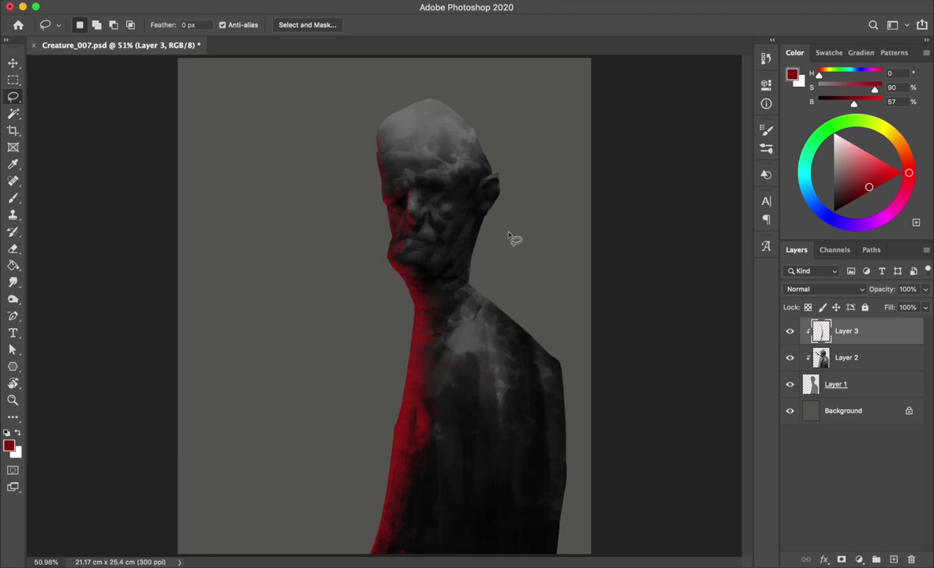
{"action": "left_click", "coordinate": [790, 332]}
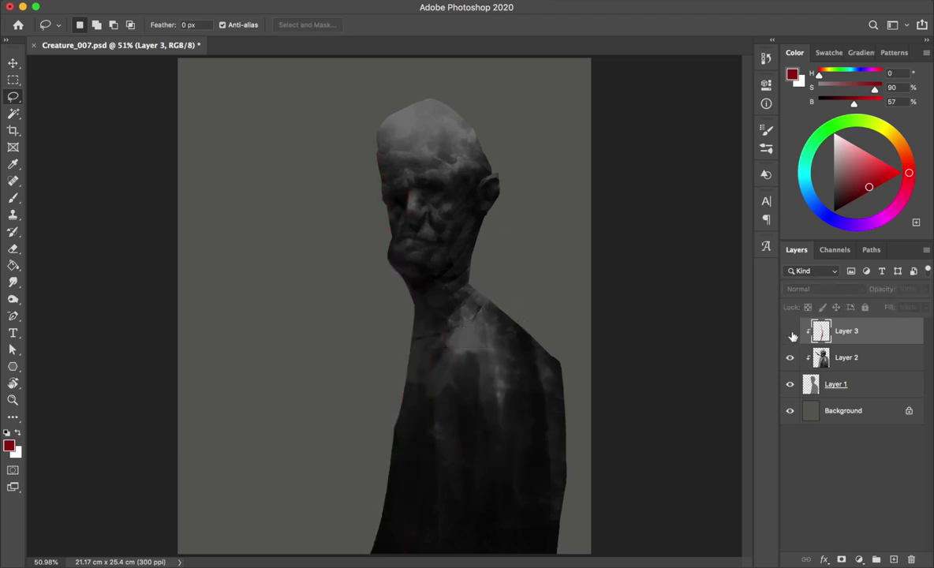
Step: Add a new clipped Layer 4 and paint red along the neck, jaw and cheek
{"action": "key", "text": "ctrl+alt+shift+n"}
{"action": "key", "text": "b"}
{"action": "mouse_move", "coordinate": [462, 288]}
{"action": "left_mouse_down"}
{"action": "mouse_move", "coordinate": [483, 250]}
{"action": "mouse_move", "coordinate": [484, 212]}
{"action": "left_mouse_up"}
{"action": "key", "text": "["}
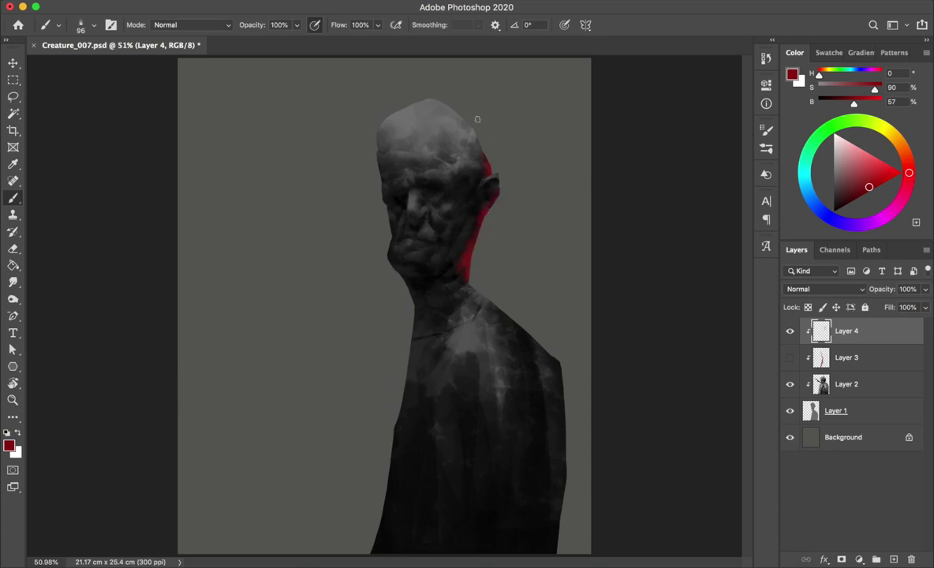
{"action": "left_click_drag", "start_coordinate": [478, 256], "coordinate": [483, 199]}
Step: Paint red down the neck and along the shoulder edge, flipping to check
{"action": "key", "text": "e"}
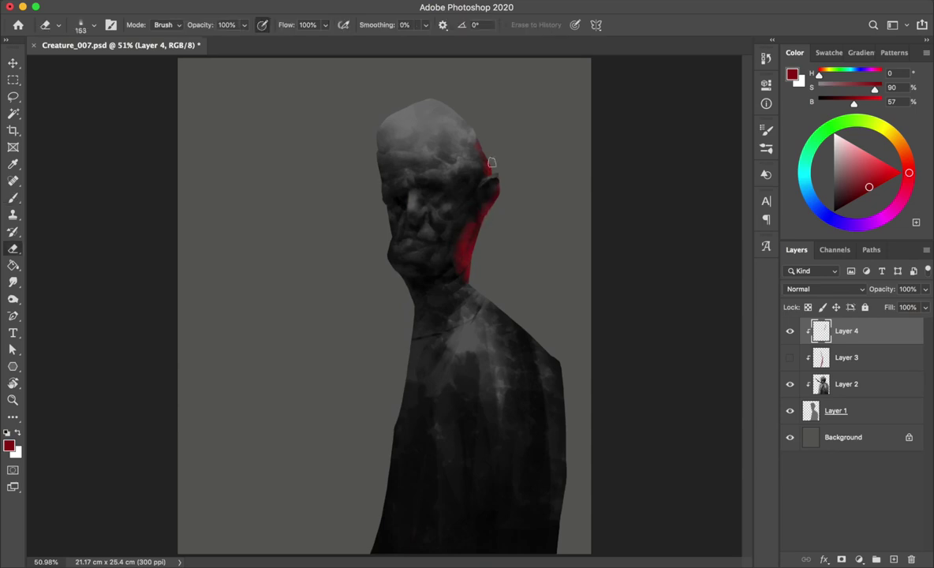
{"action": "key", "text": "ctrl+shift+h"}
{"action": "left_click_drag", "start_coordinate": [313, 240], "coordinate": [314, 247]}
{"action": "key", "text": "b"}
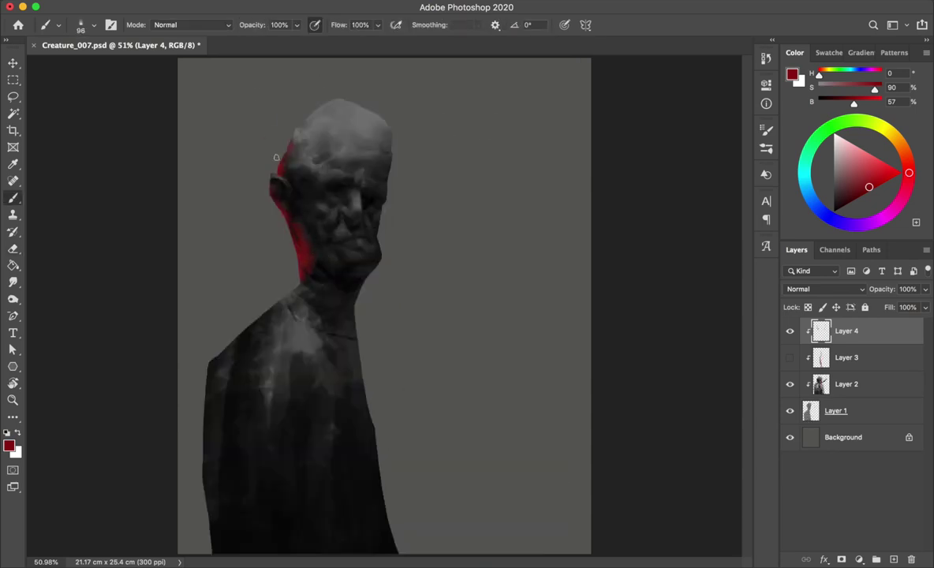
{"action": "key", "text": "ctrl+shift+h"}
{"action": "left_click_drag", "start_coordinate": [488, 277], "coordinate": [461, 276]}
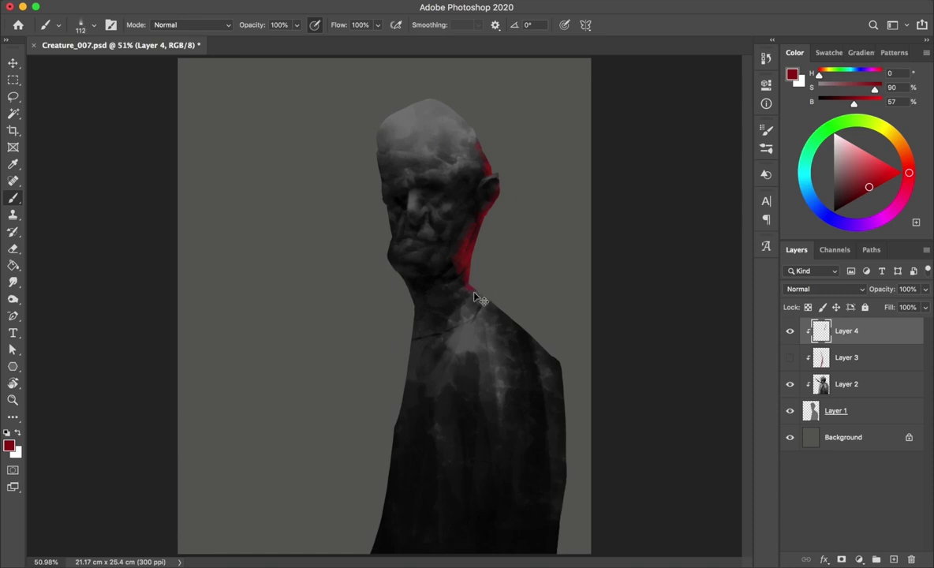
{"action": "left_click_drag", "start_coordinate": [528, 315], "coordinate": [552, 315]}
Step: Widen the red glow along the shoulder edge with a larger brush and save
{"action": "left_click_drag", "start_coordinate": [474, 294], "coordinate": [564, 481]}
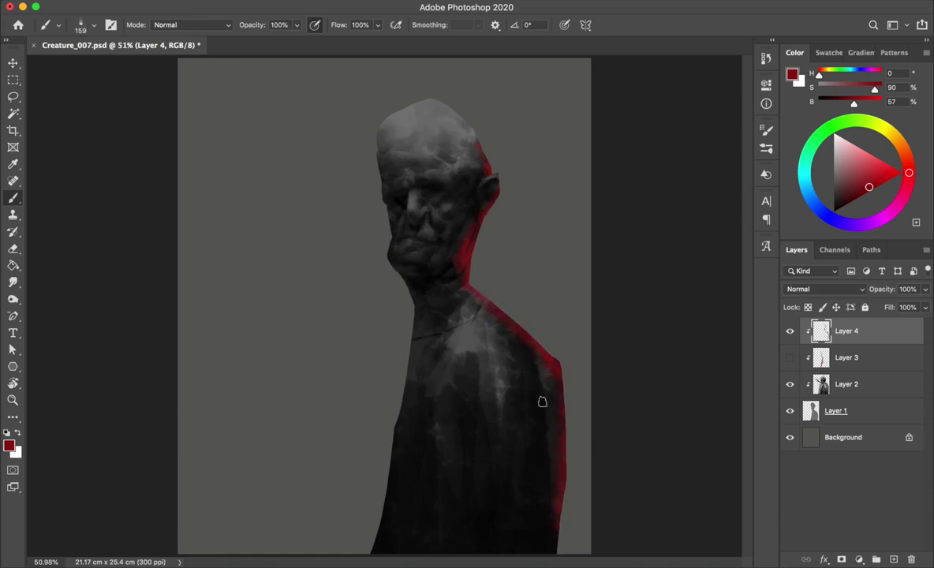
{"action": "left_click_drag", "start_coordinate": [567, 295], "coordinate": [552, 490]}
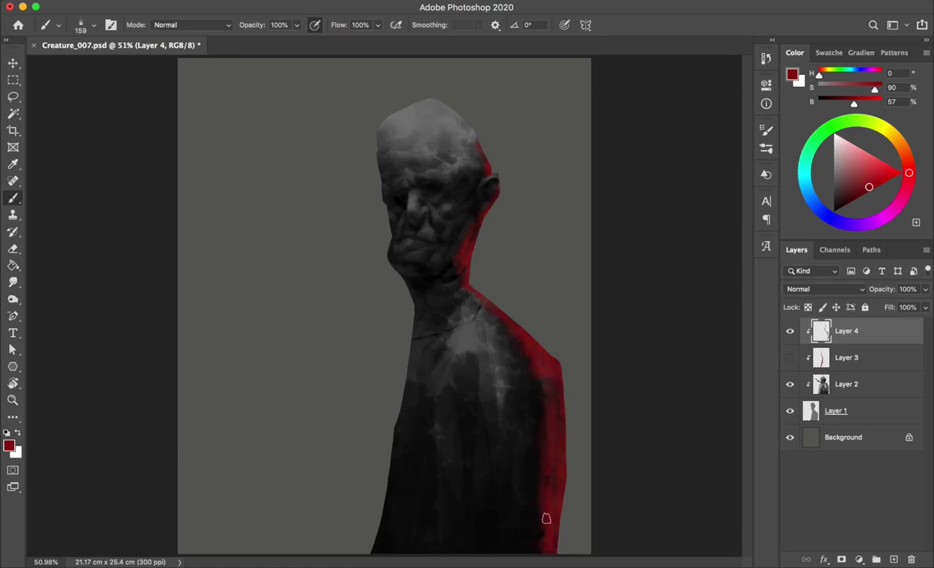
{"action": "key", "text": "h"}
{"action": "key", "text": "super+s"}
{"action": "key", "text": "bracketleft"}
{"action": "key", "text": "bracketleft"}
{"action": "key", "text": "bracketleft"}
{"action": "key", "text": "bracketleft"}
{"action": "key", "text": "bracketleft"}
{"action": "key", "text": "bracketleft"}
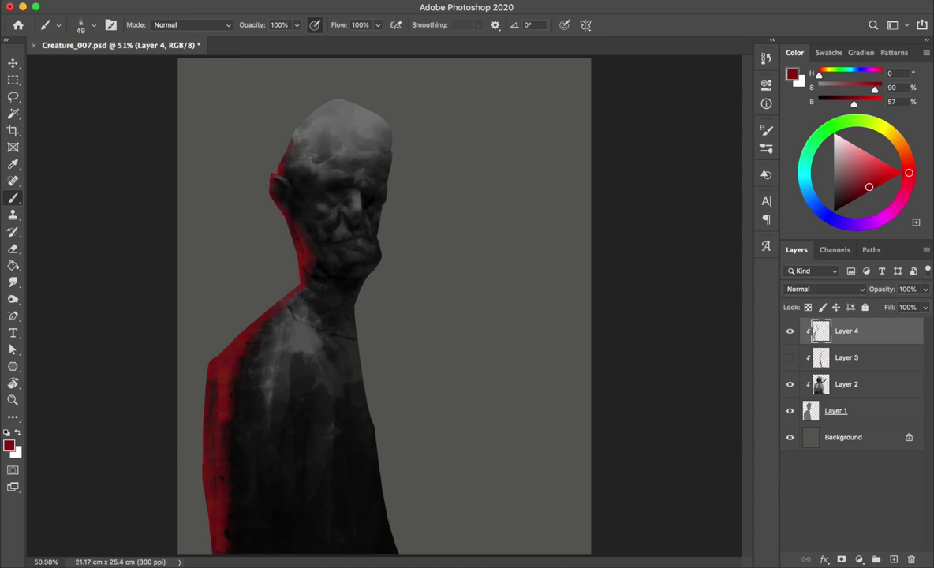
{"action": "key", "text": "h"}
{"action": "key", "text": "bracketright"}
{"action": "key", "text": "bracketright"}
{"action": "key", "text": "bracketright"}
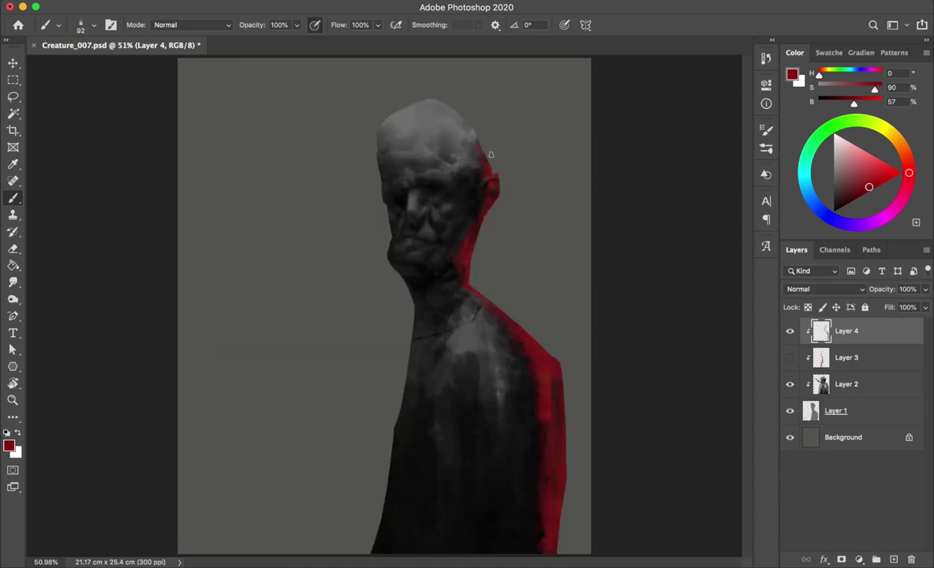
Step: Add a small red dab near the head, saving and mirroring the canvas
{"action": "key", "text": "e"}
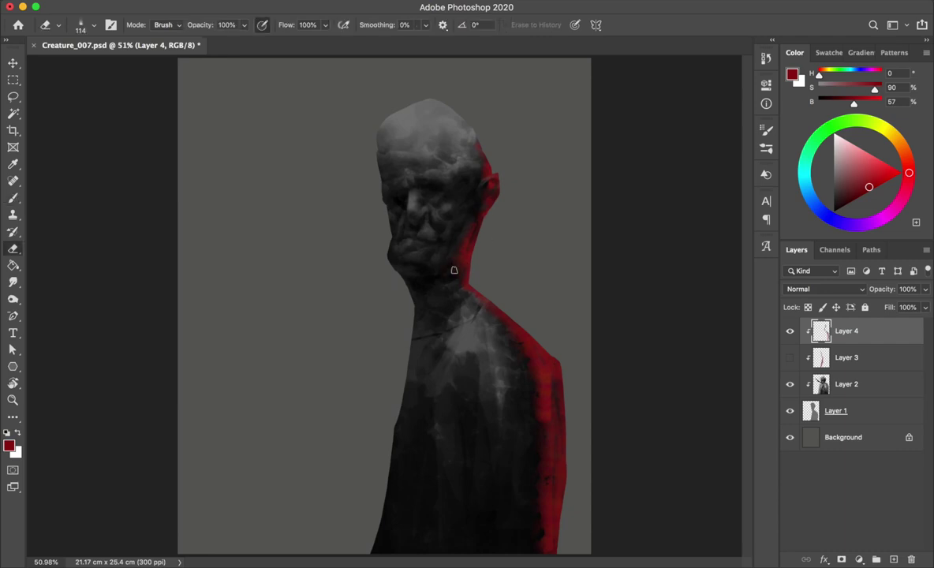
{"action": "key", "text": "ctrl+s"}
{"action": "key", "text": "b"}
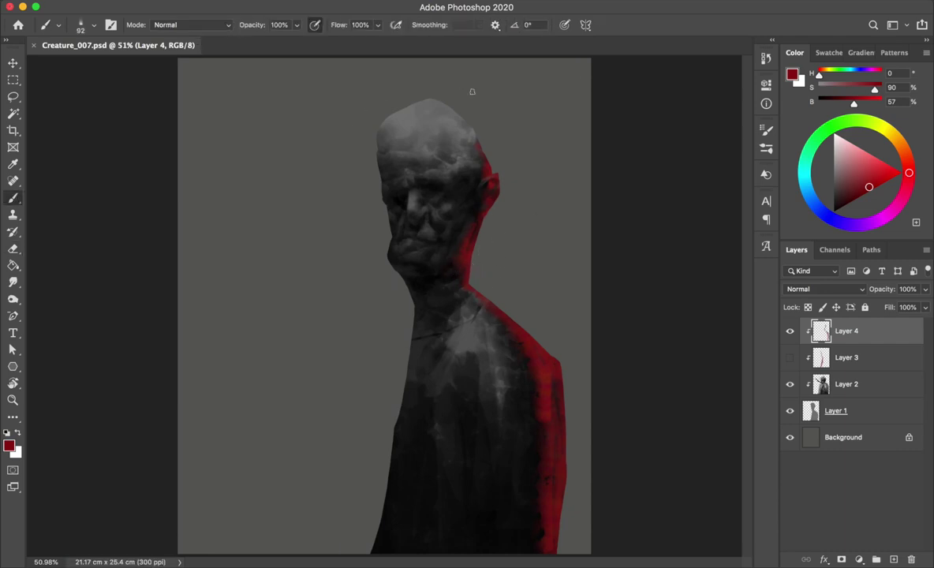
{"action": "left_click", "coordinate": [472, 227]}
{"action": "key", "text": "ctrl+s"}
{"action": "key", "text": "ctrl+shift+h"}
Step: Try a red dab on the face, undo it, and mirror the canvas back
{"action": "key", "text": "e"}
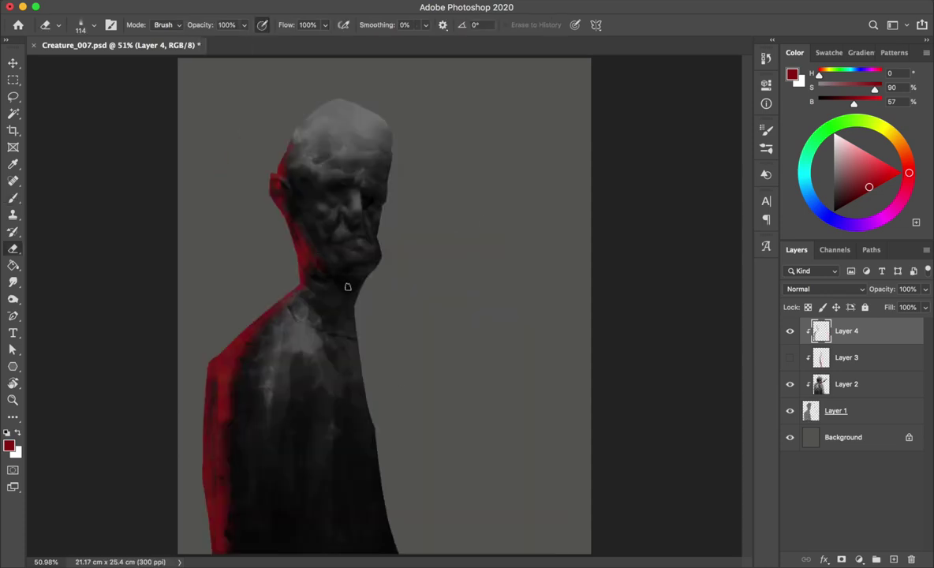
{"action": "key", "text": "b"}
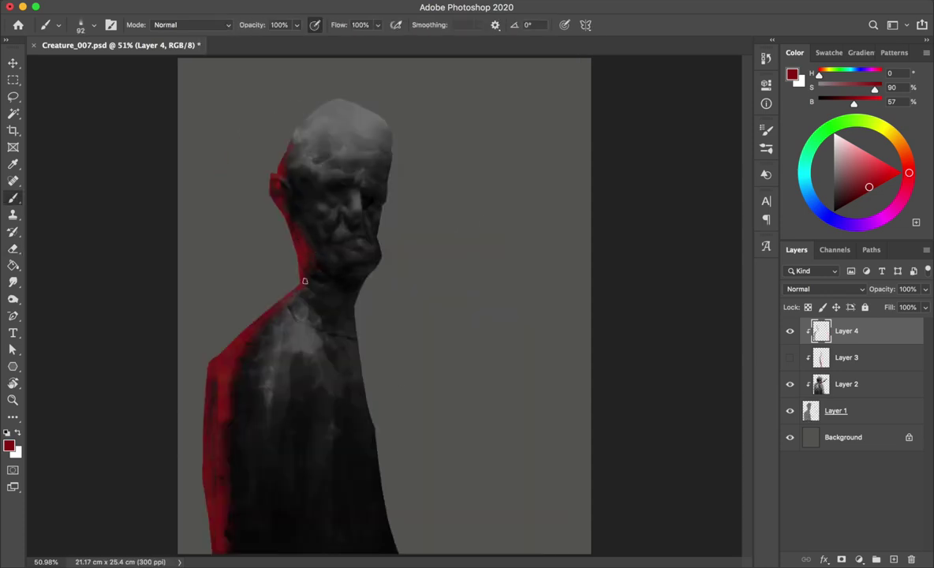
{"action": "key", "text": "ctrl+s"}
{"action": "left_click", "coordinate": [340, 199]}
{"action": "key", "text": "ctrl+z"}
{"action": "key", "text": "ctrl+shift+h"}
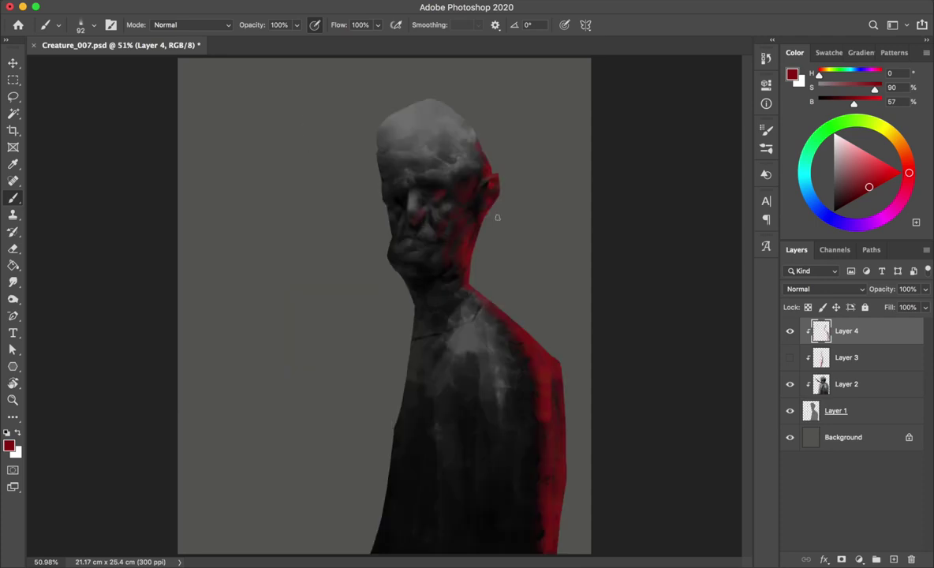
Step: Refine the red around the eye and cheek, then mirror and save Creature_007.psd
{"action": "scroll", "coordinate": [497, 217], "scroll_direction": "up", "scroll_amount": 2}
{"action": "key", "text": "e"}
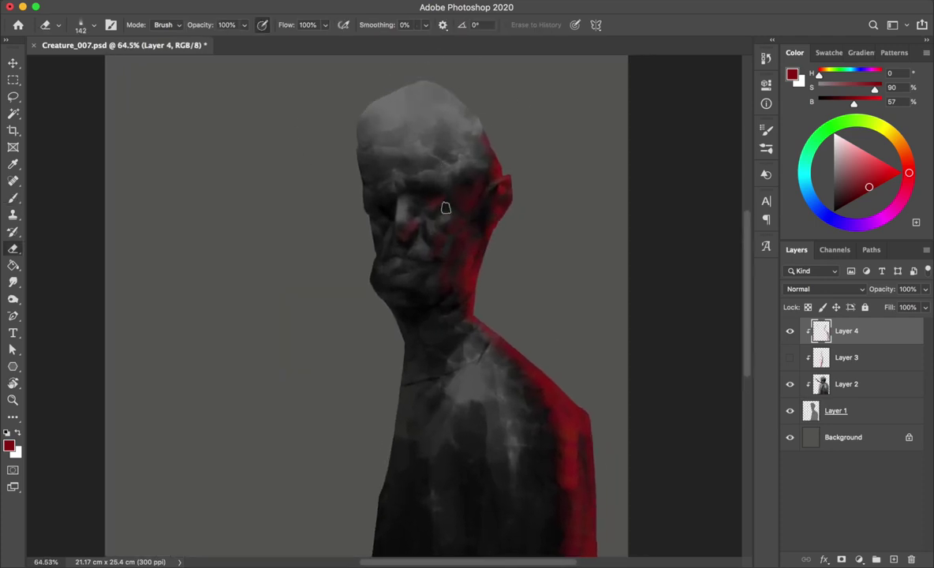
{"action": "key", "text": "b"}
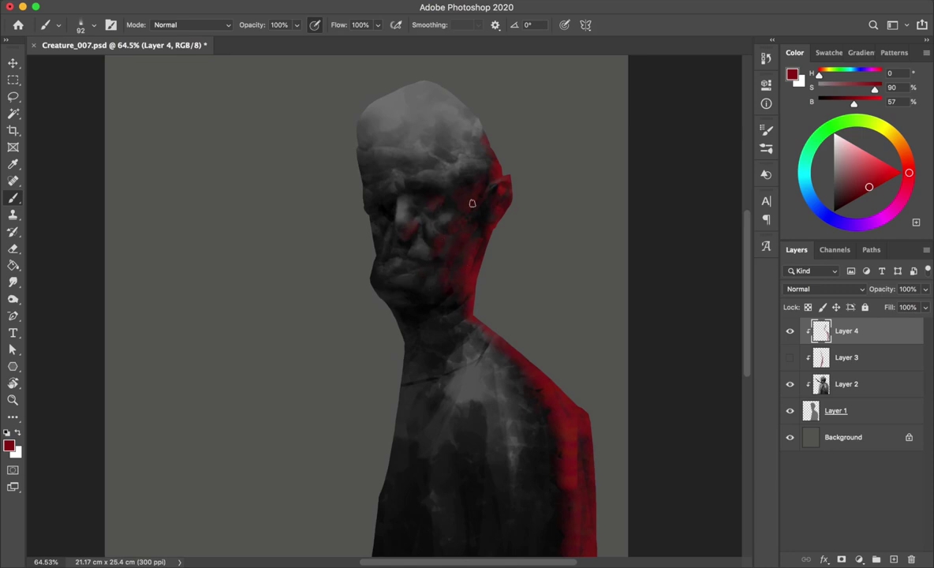
{"action": "key", "text": "e"}
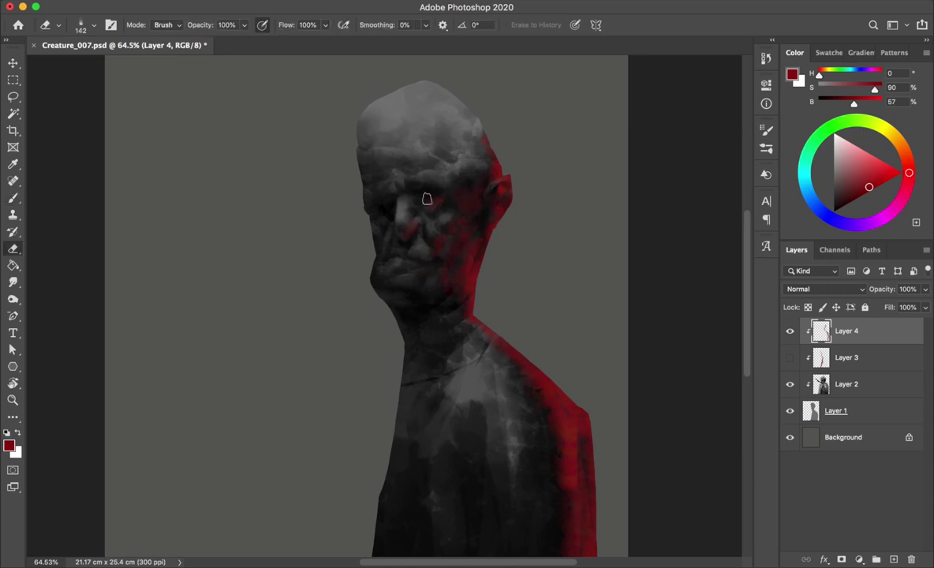
{"action": "key", "text": "h"}
{"action": "key", "text": "ctrl+s"}
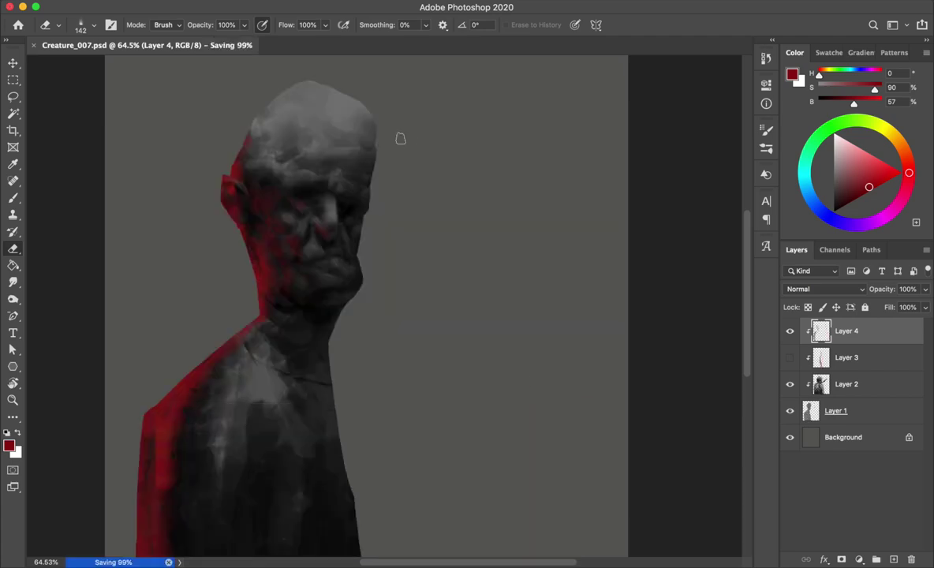